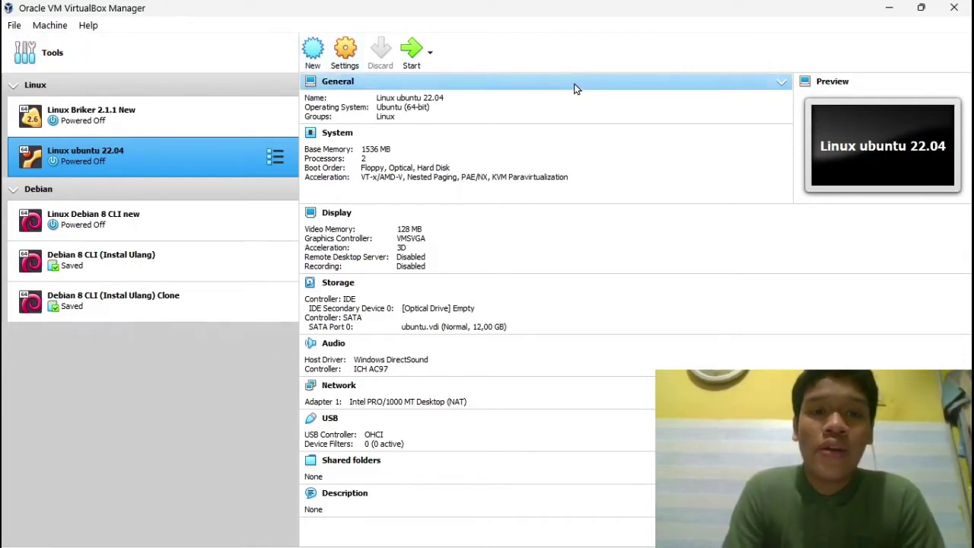
Step: Open the Create Virtual Machine wizard from the VirtualBox Manager toolbar
click(313, 53)
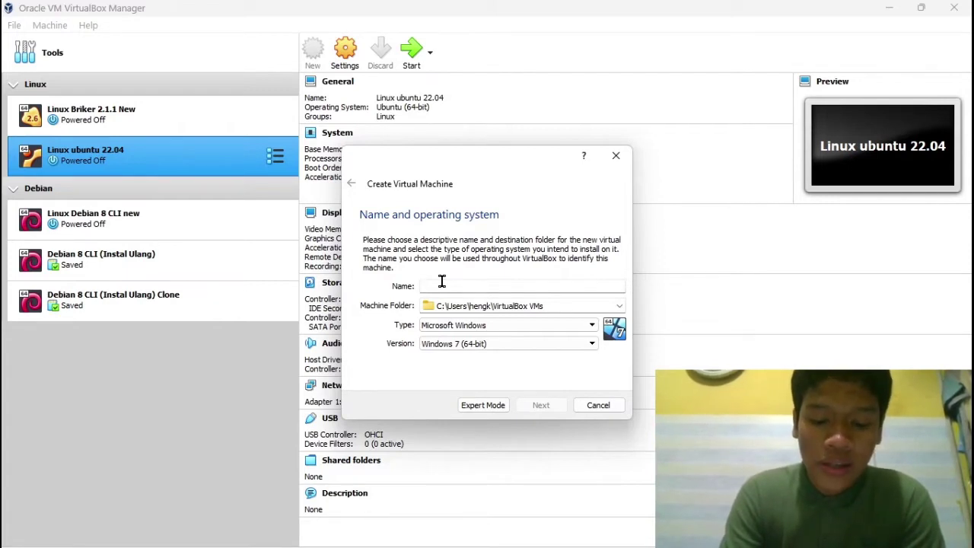
Step: Name the machine 'Briker 2.1.1 test' with type Linux, version Other Linux (64-bit)
text(Briker 2)
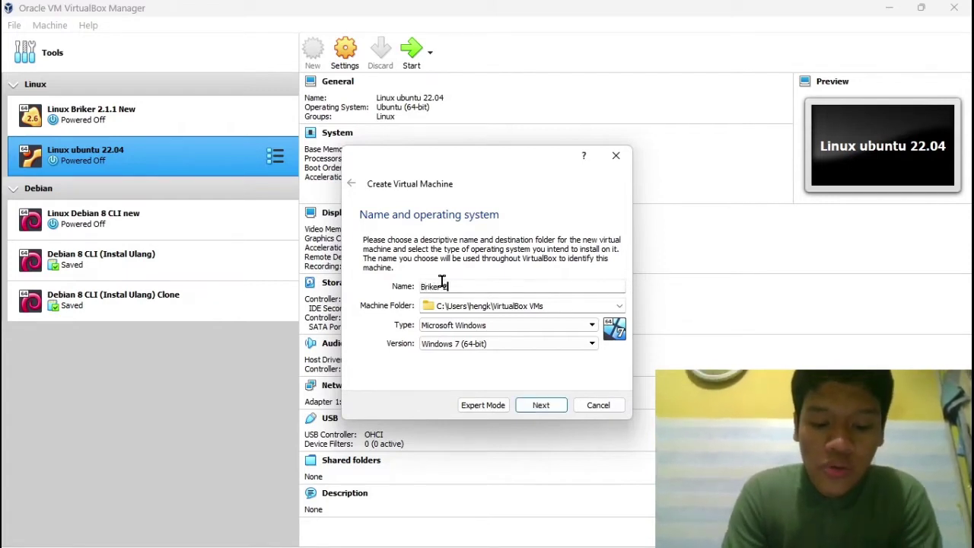
text(.1.1 test)
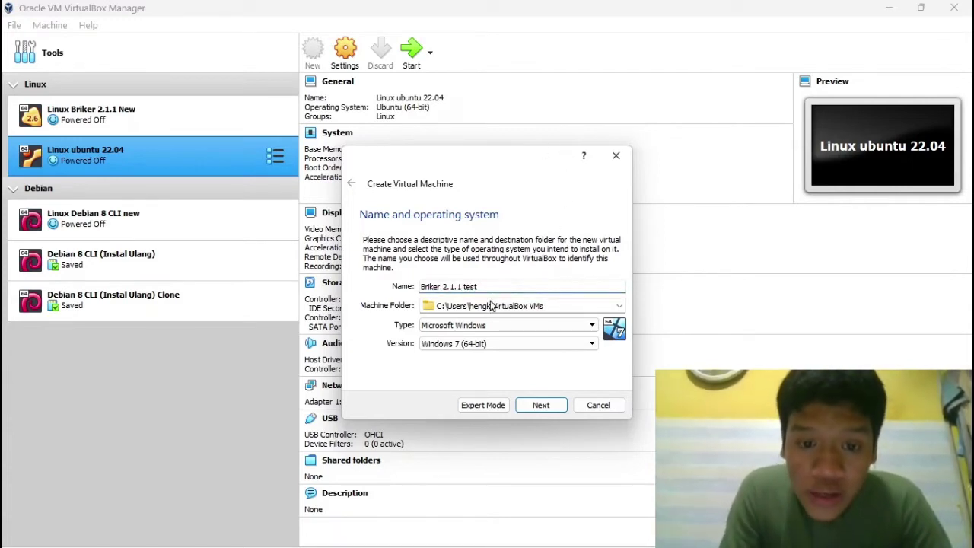
click(469, 326)
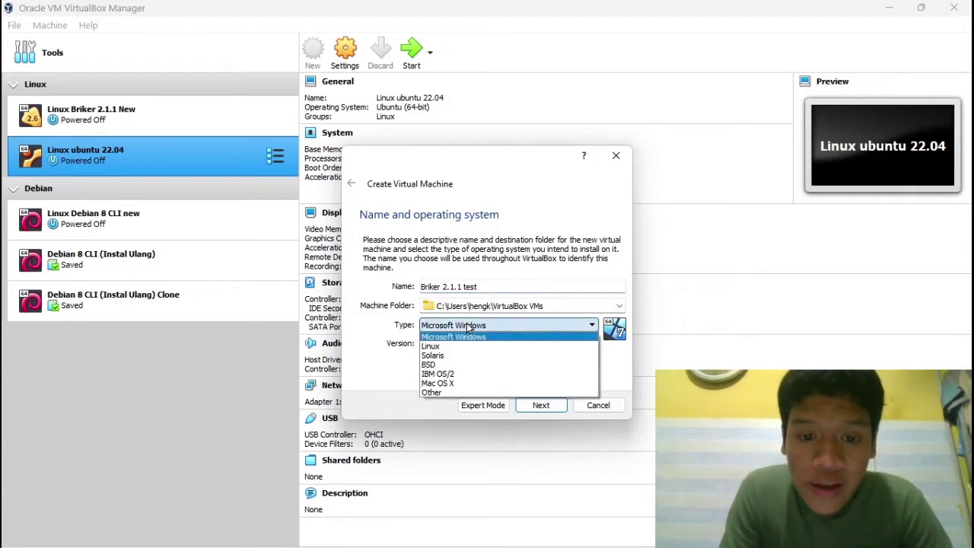
click(453, 345)
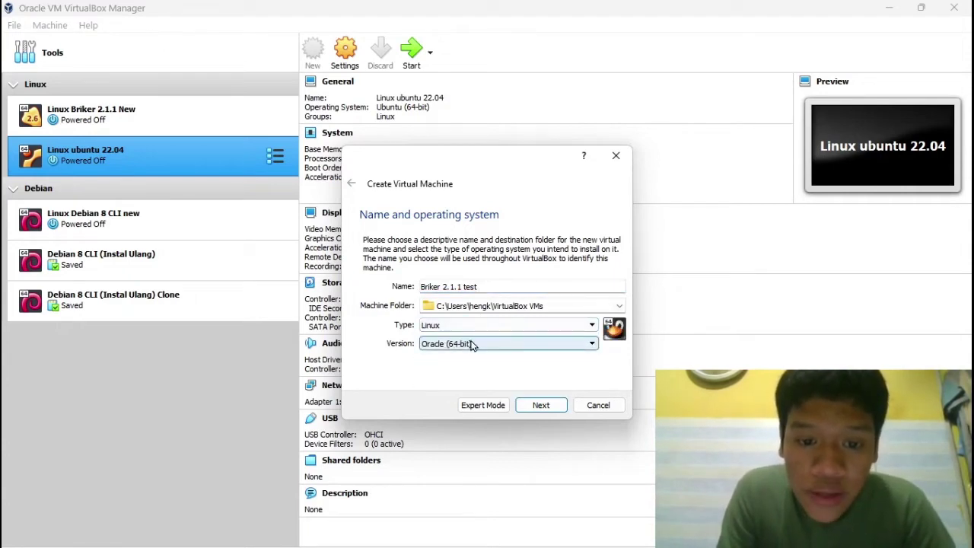
click(470, 345)
scroll(470, 385, down, 4)
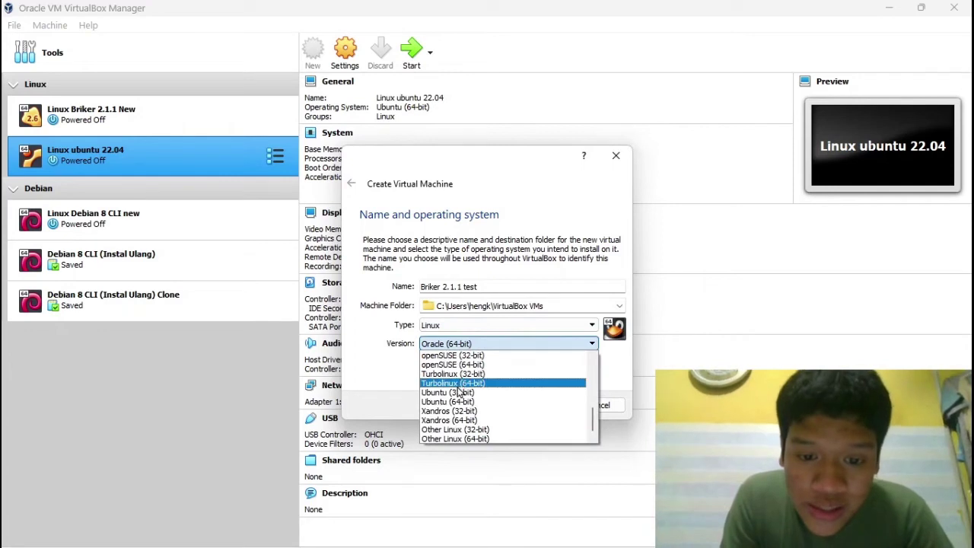
click(468, 439)
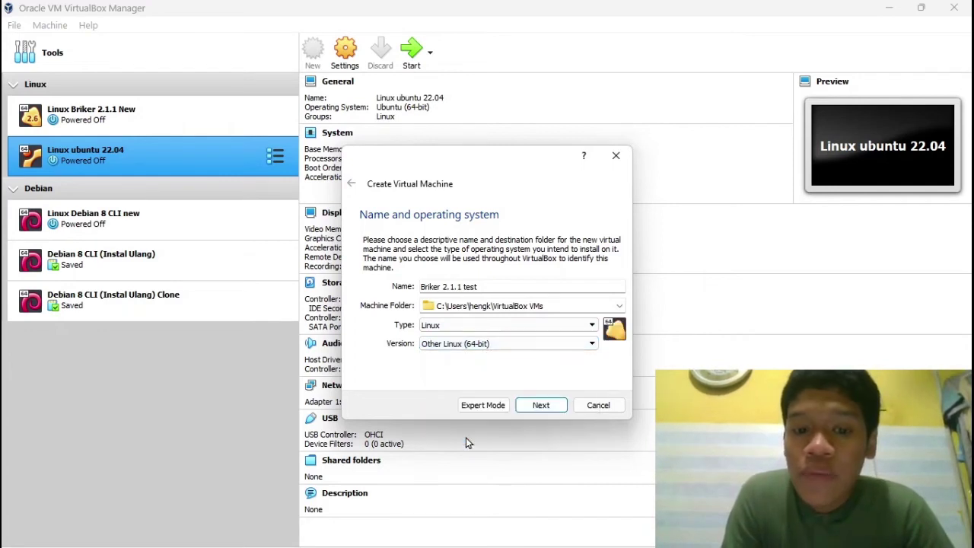
click(542, 406)
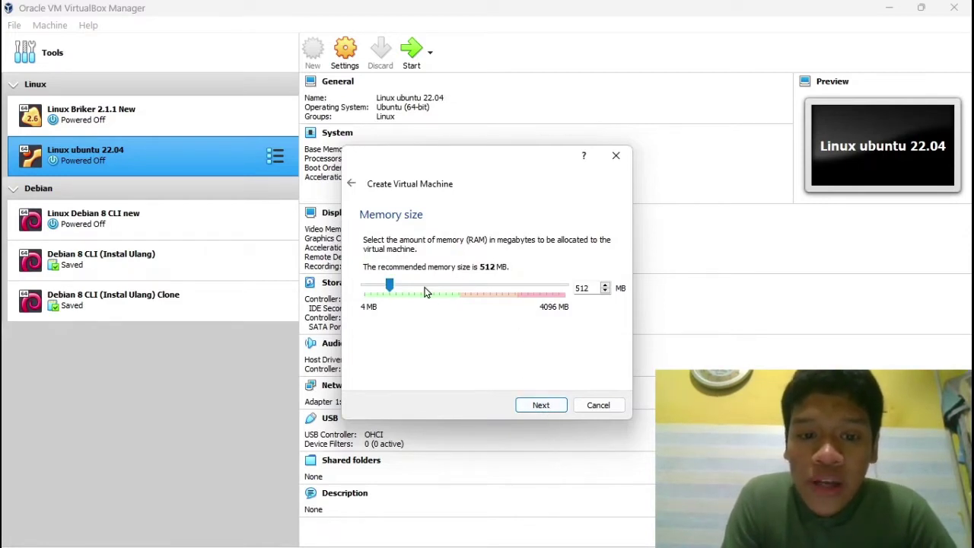
Step: Set memory to 1693 MB and choose to create a new virtual hard disk now
drag(431, 299, 442, 305)
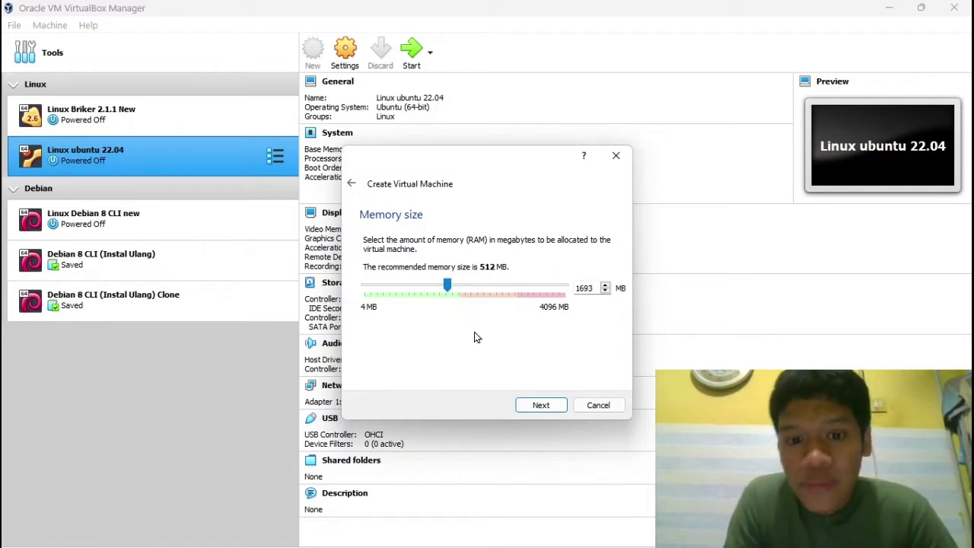
click(541, 406)
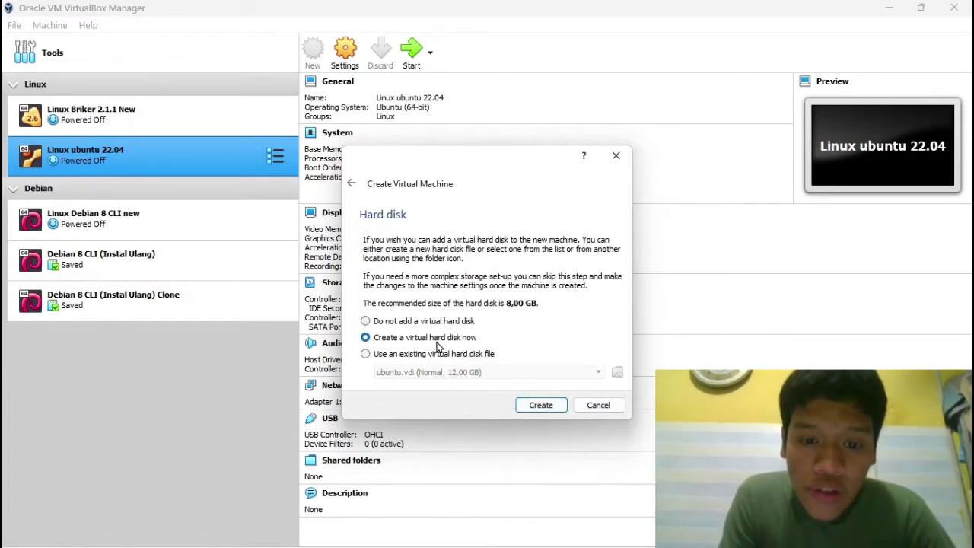
click(541, 406)
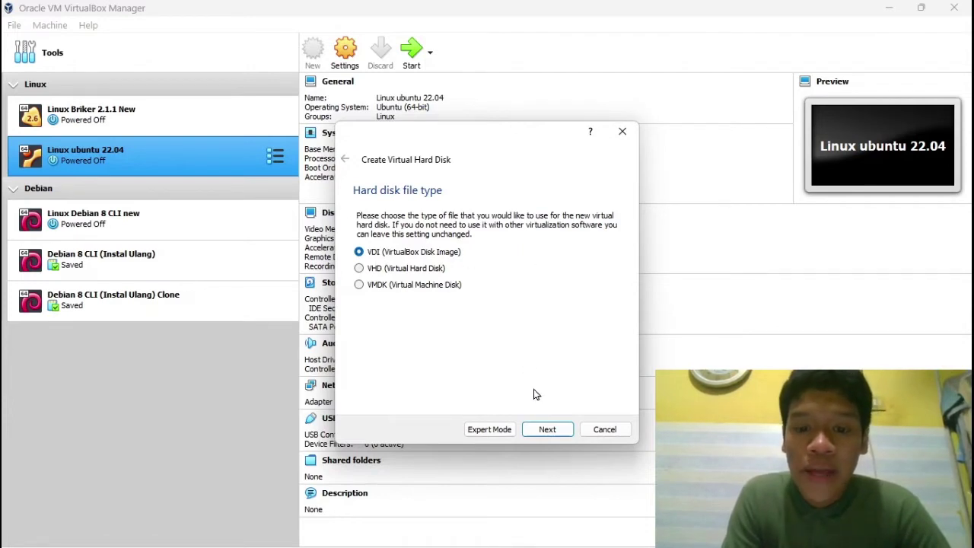
Step: Create a dynamically allocated 10 GB VDI hard disk for the machine
click(549, 431)
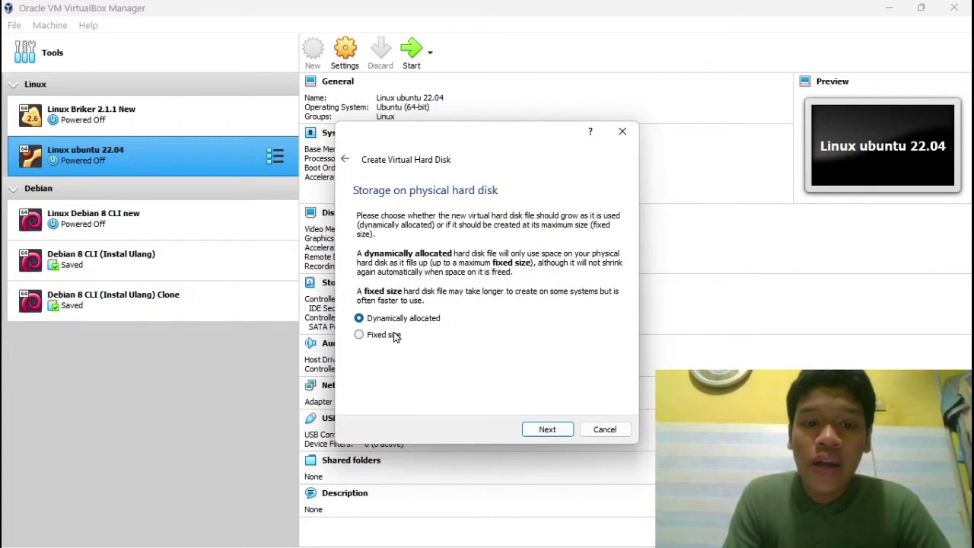
click(545, 430)
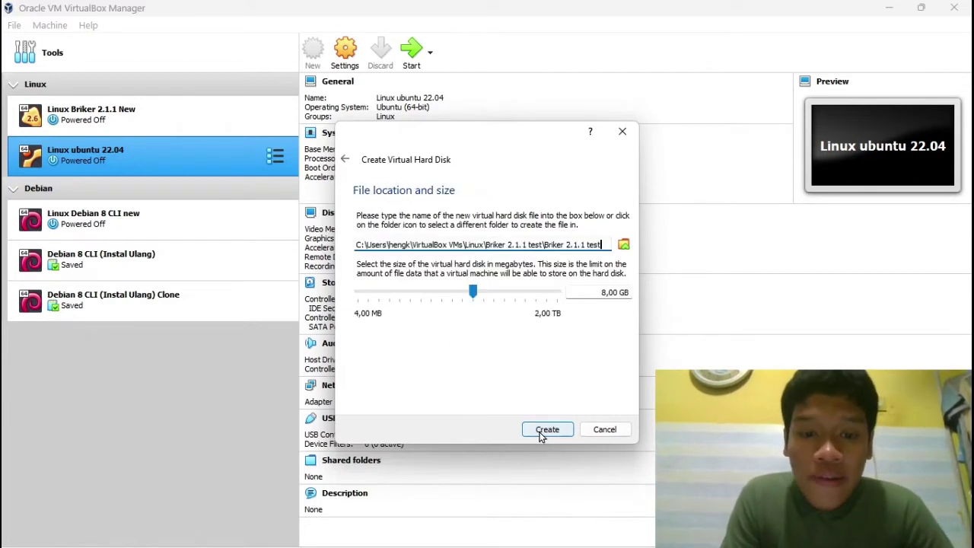
click(605, 292)
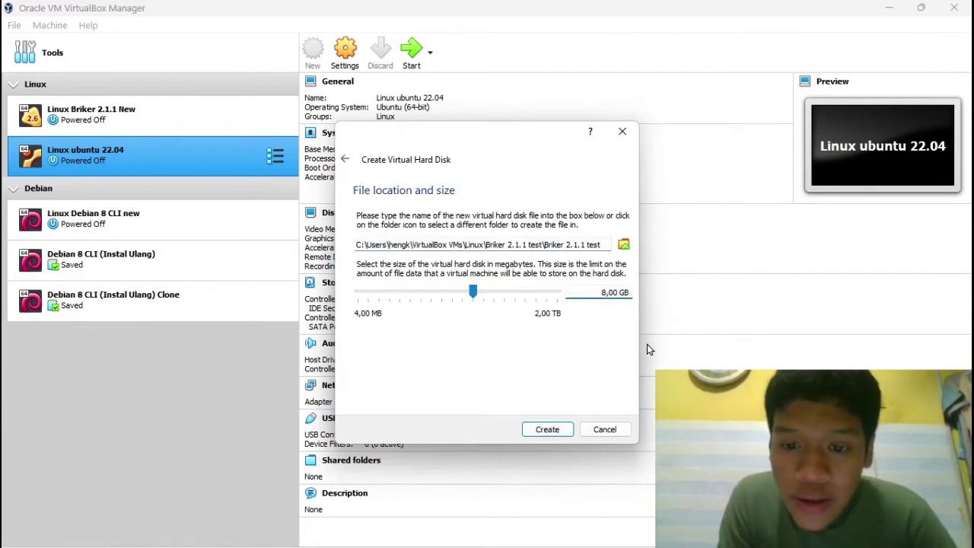
key(BackSpace)
text(10)
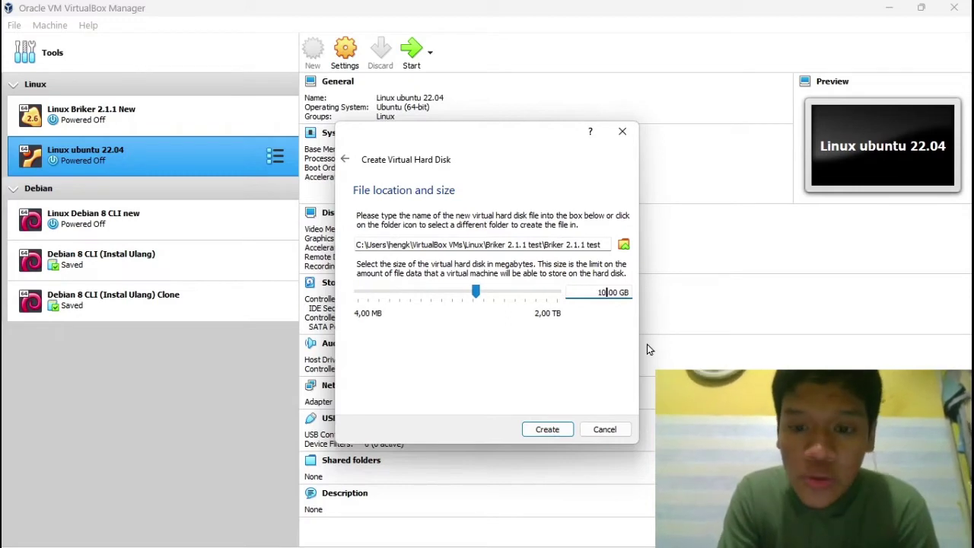
click(549, 431)
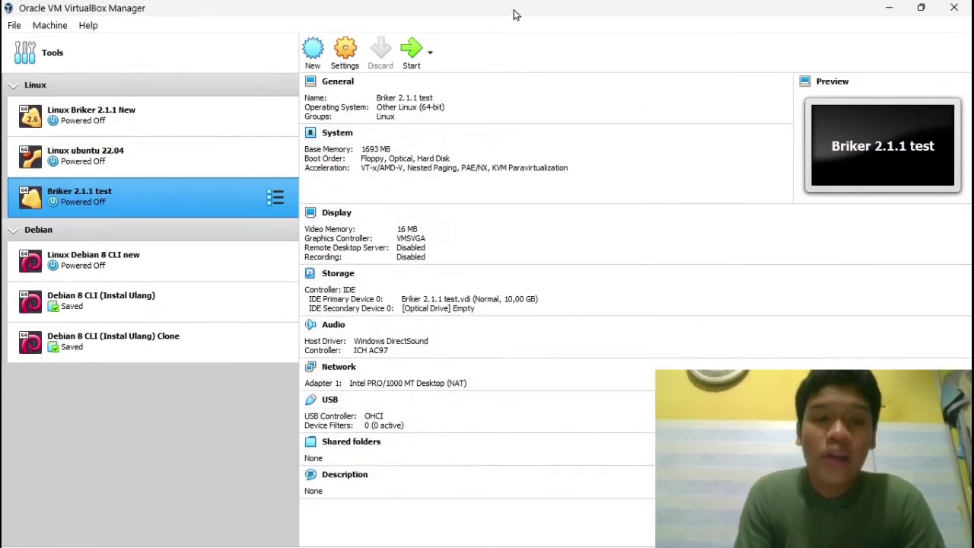
Step: Give Briker 2.1.1 test 2 processors in its System settings
click(346, 48)
click(305, 149)
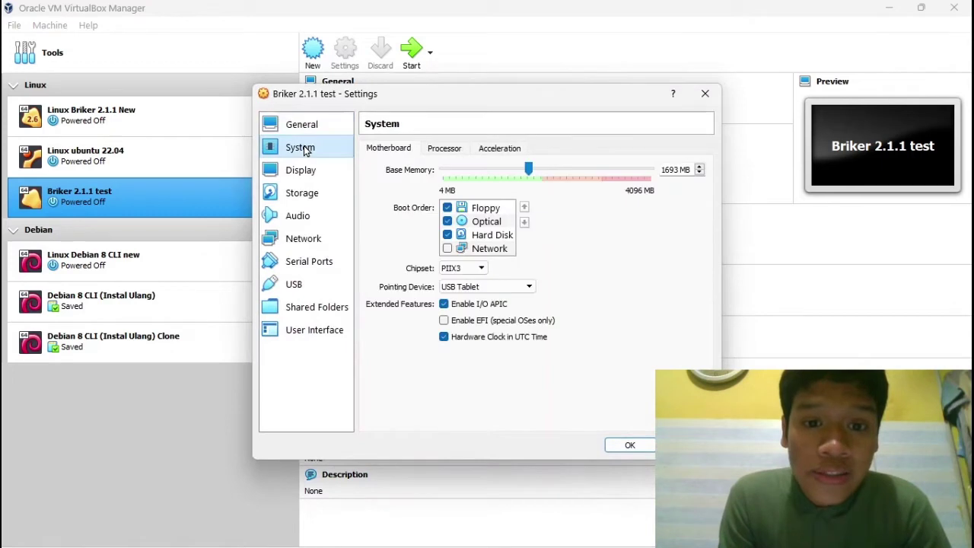
click(441, 151)
click(510, 174)
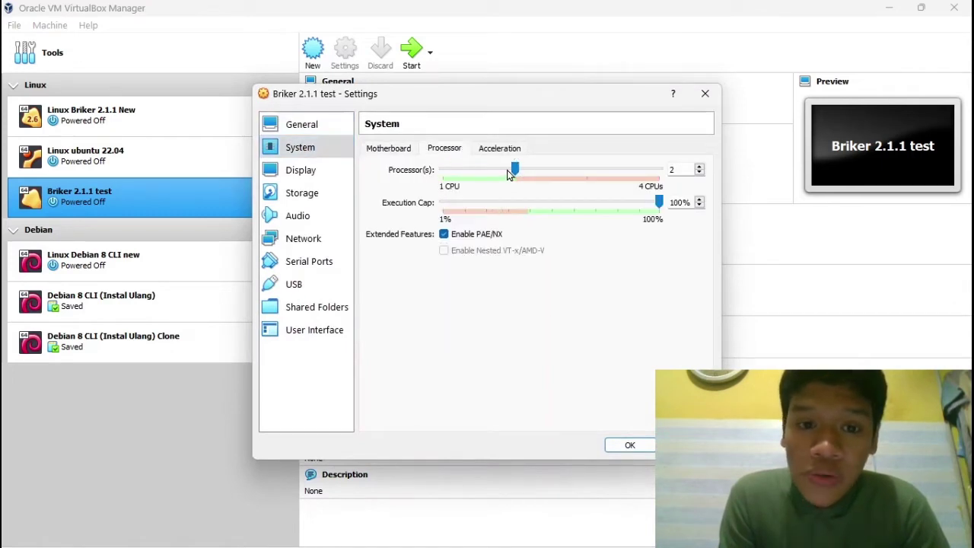
Step: Bridge network Adapter 1 to the Realtek RTL8723DE wireless adapter
click(301, 170)
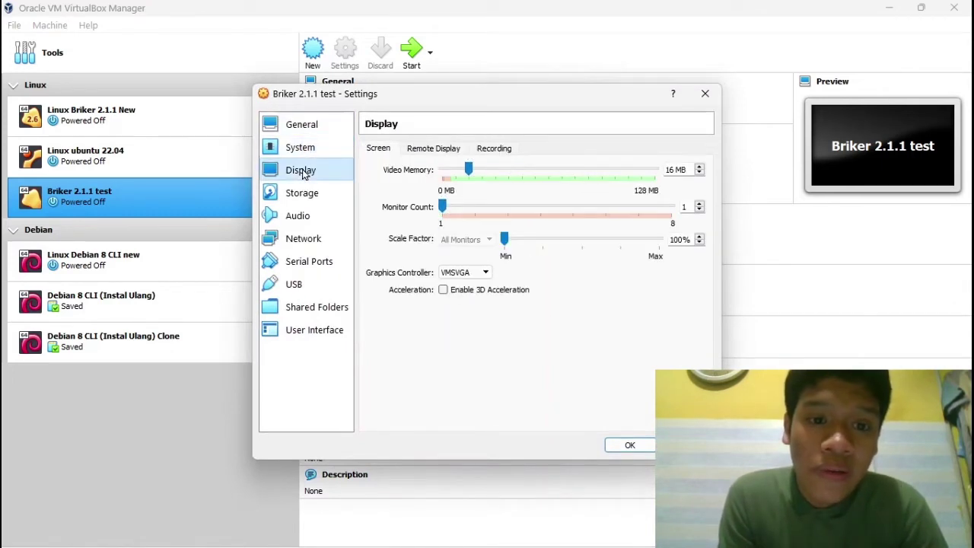
click(303, 239)
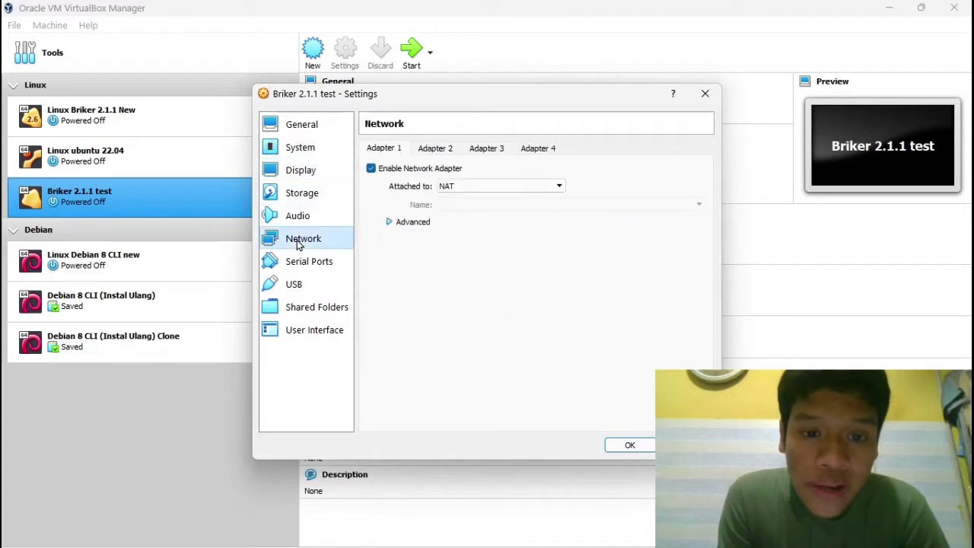
click(473, 188)
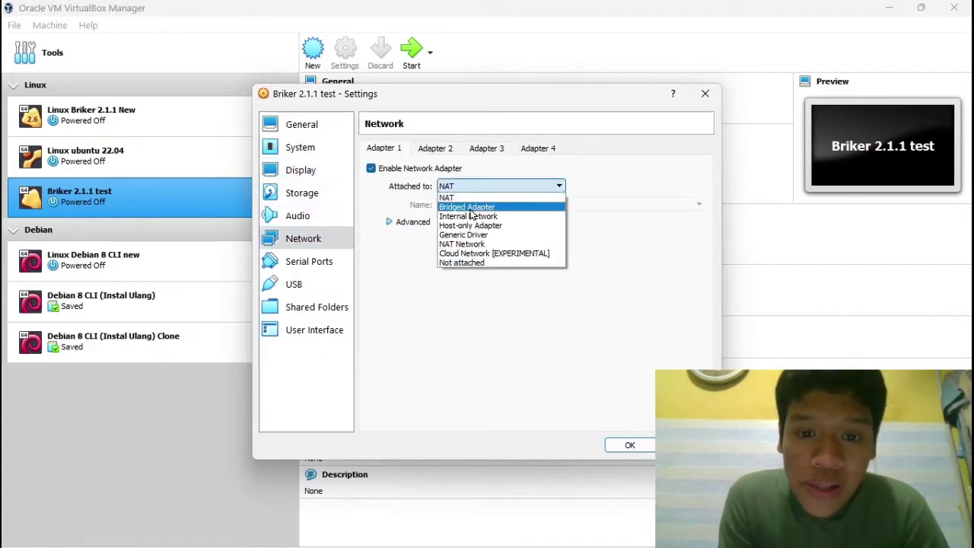
click(470, 207)
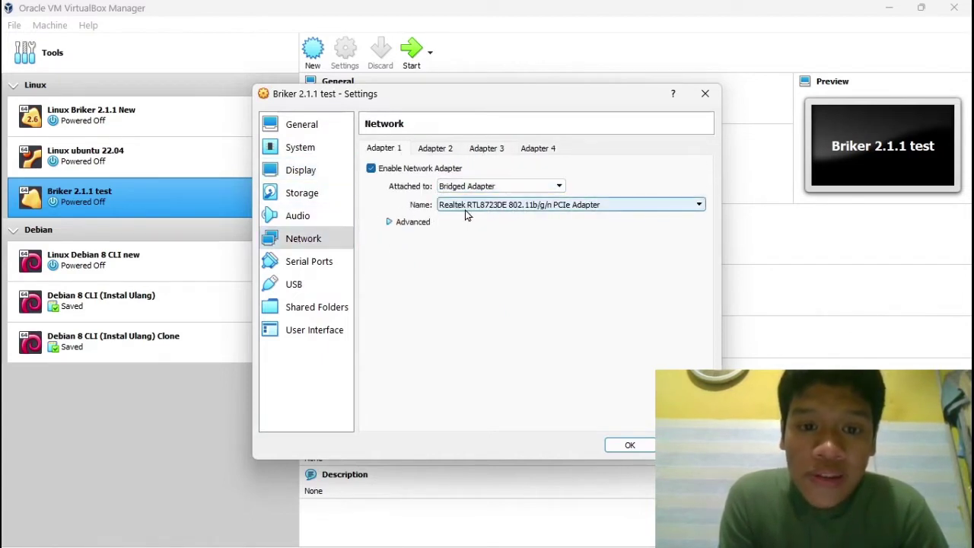
click(548, 208)
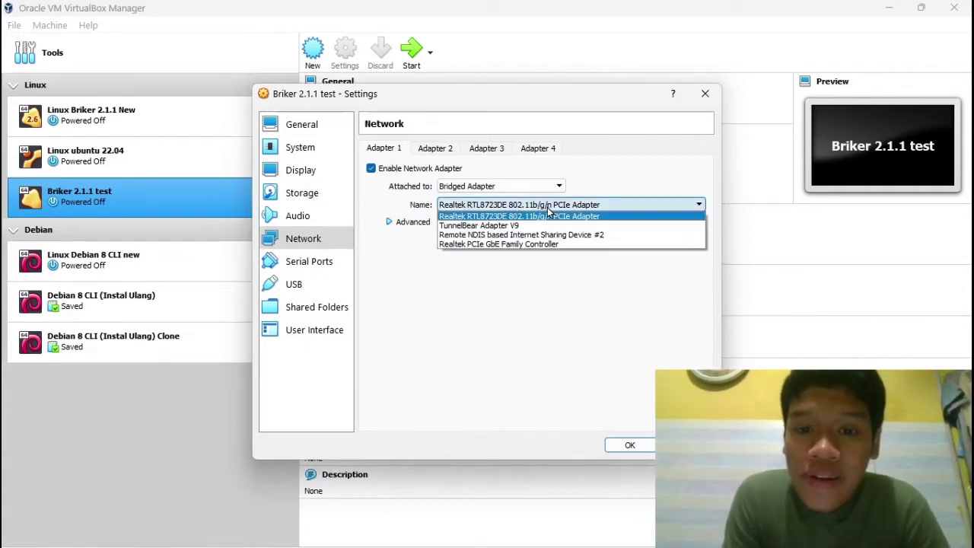
click(461, 216)
click(314, 172)
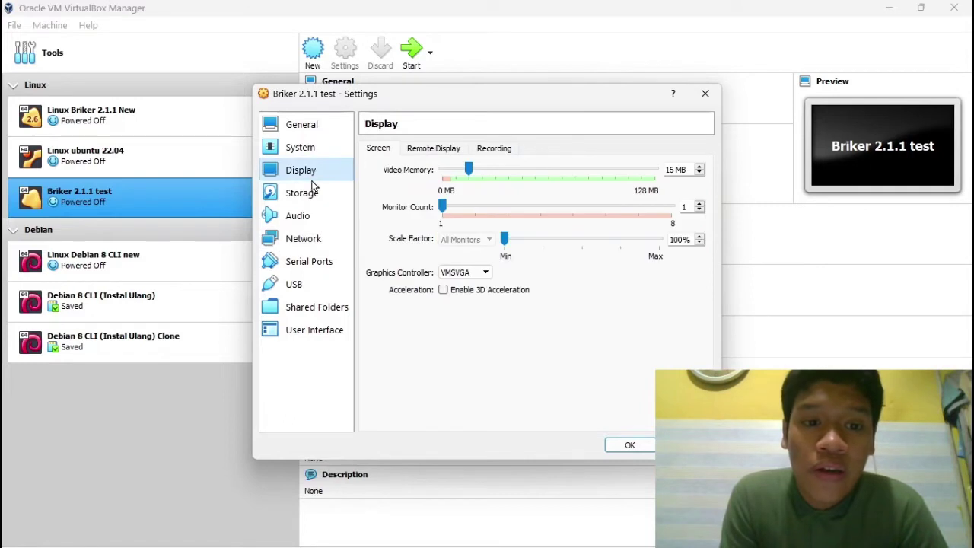
Step: Load briker-2.1.1.iso into the optical drive, save the settings, and start the machine
click(313, 195)
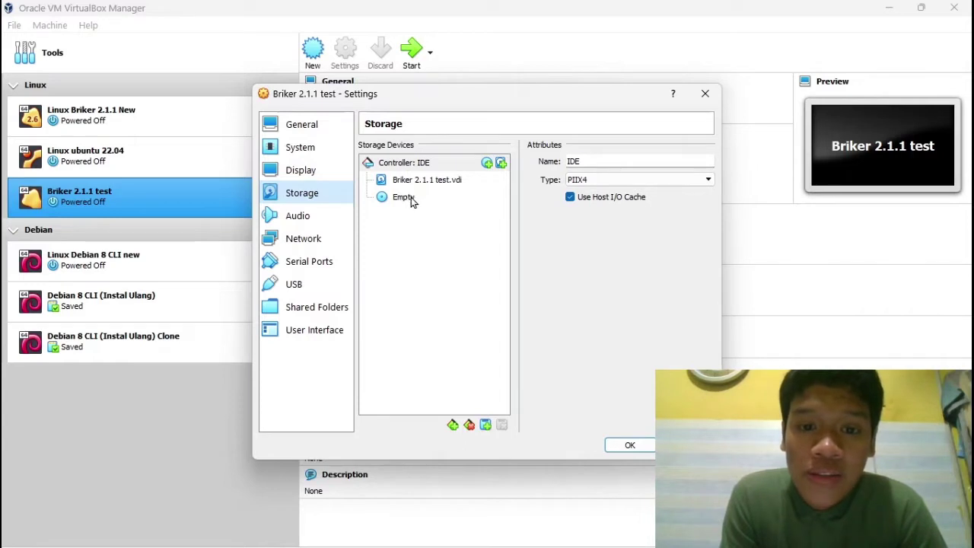
click(411, 197)
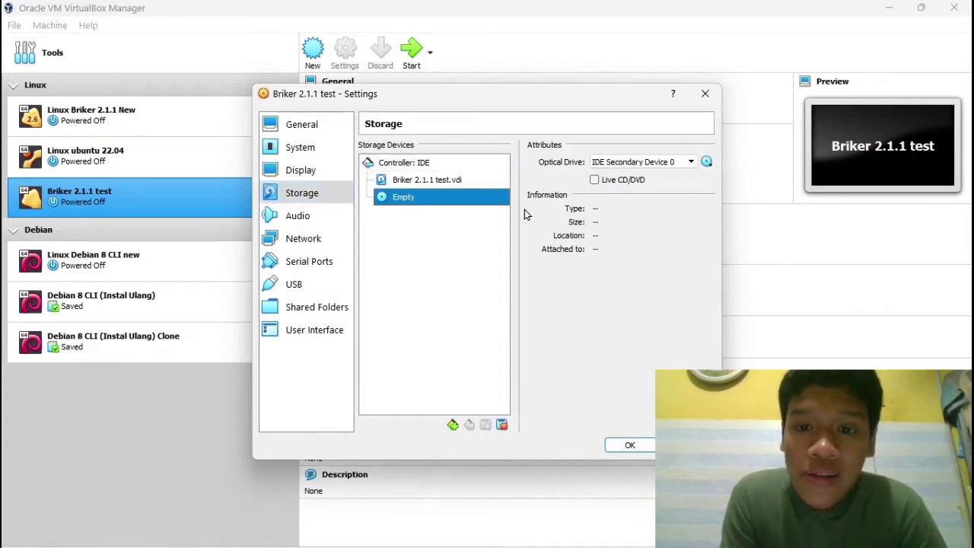
click(707, 162)
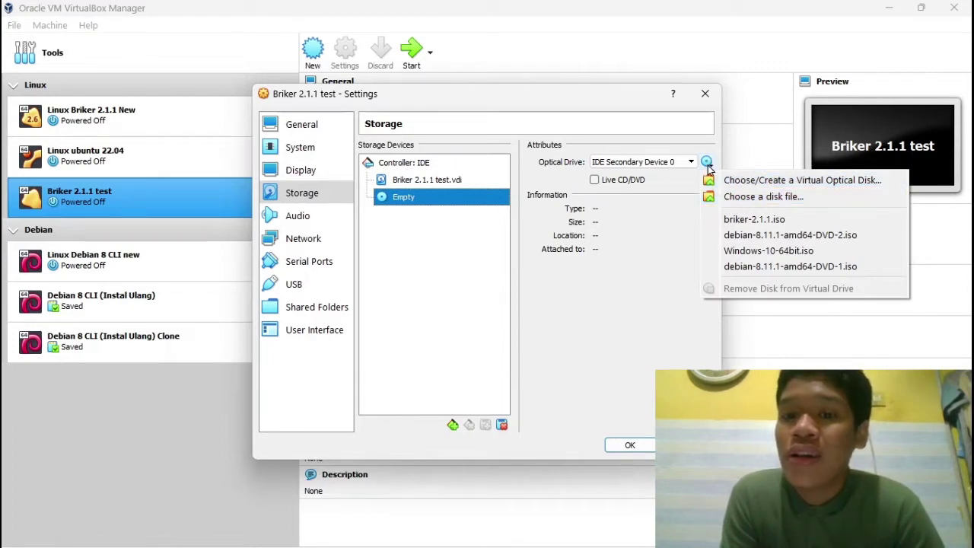
click(736, 198)
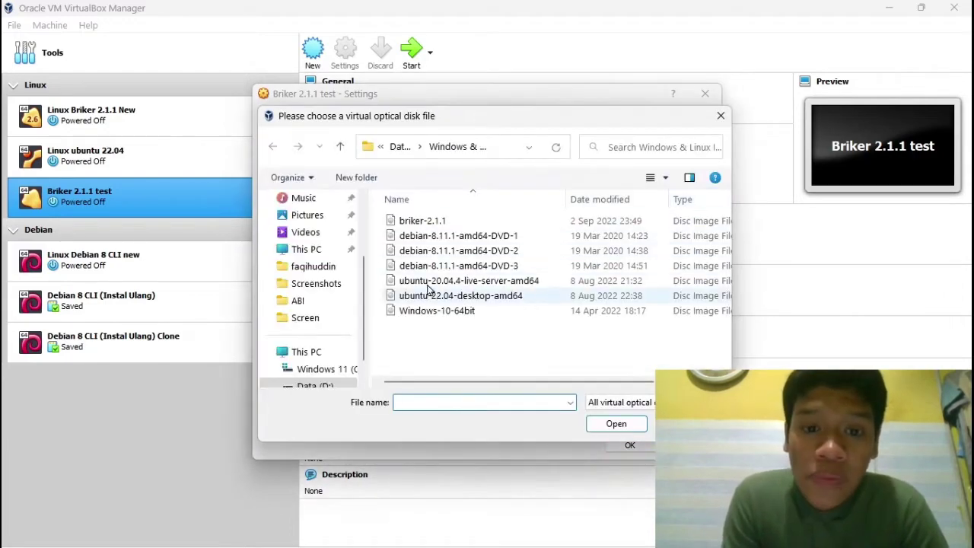
click(424, 222)
double_click(424, 221)
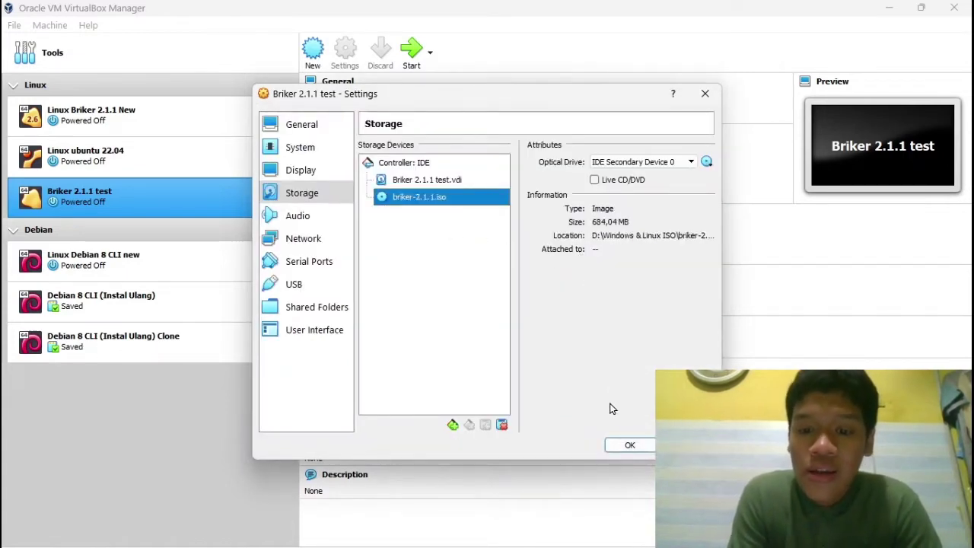
click(631, 446)
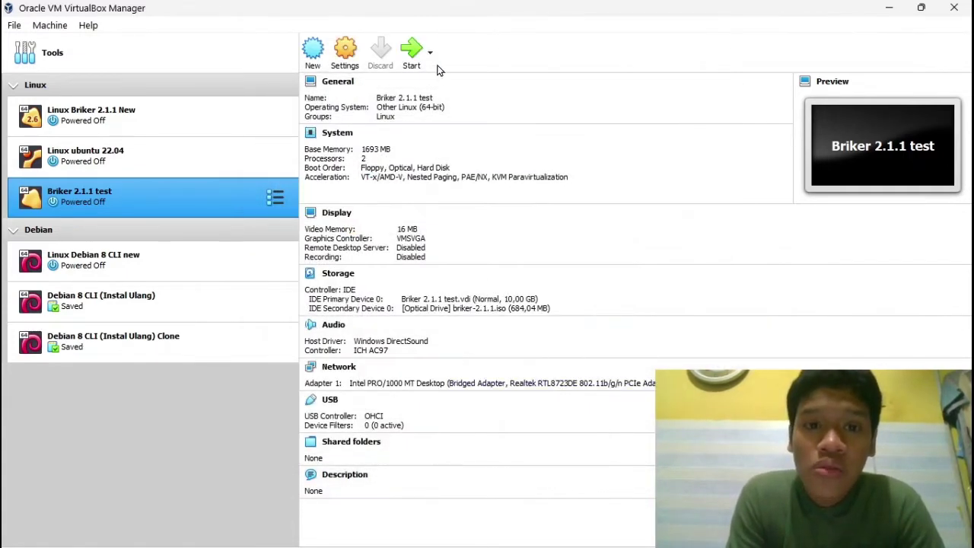
click(411, 50)
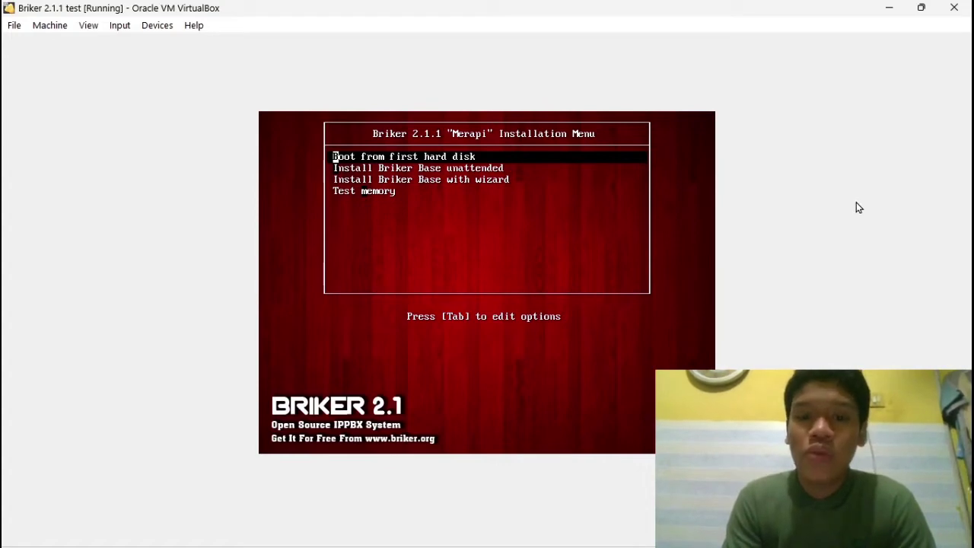
Step: Boot the 'Install Briker Base with wizard' option from the Briker 2.1.1 installation menu
key(Down)
key(Up)
key(Down)
key(Down)
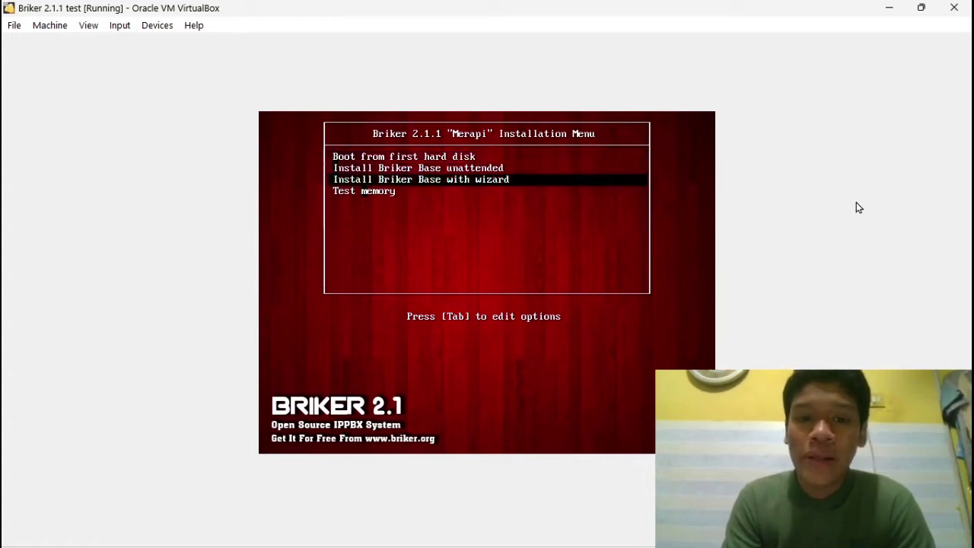
key(Up)
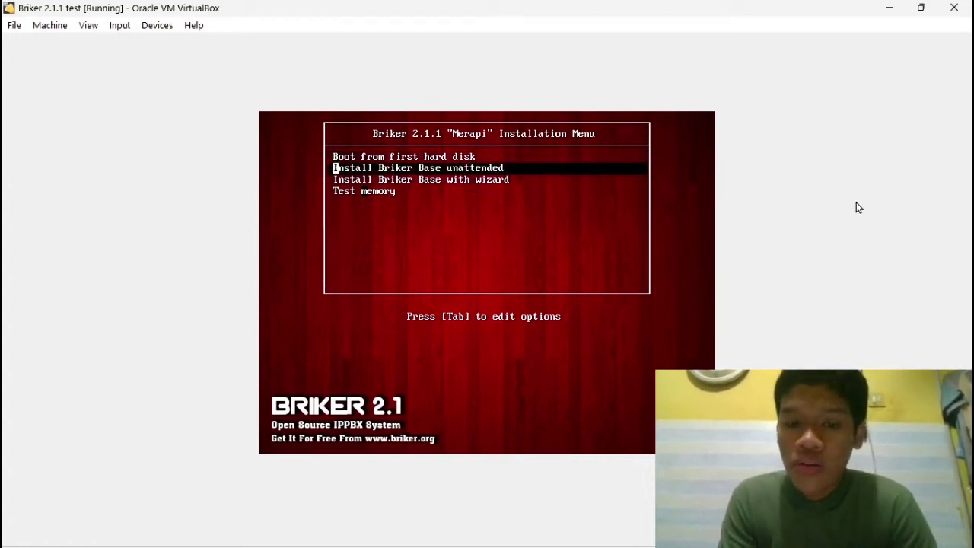
key(Down)
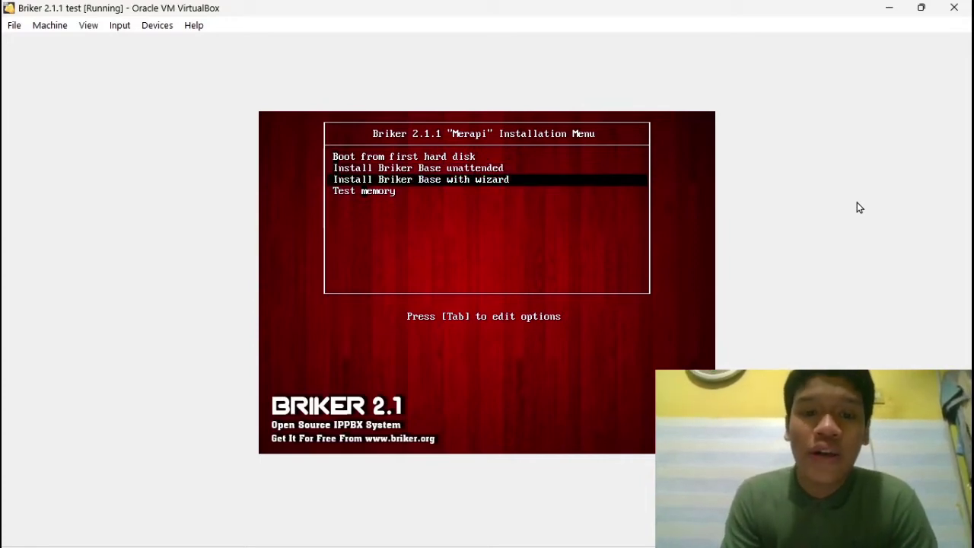
key(Return)
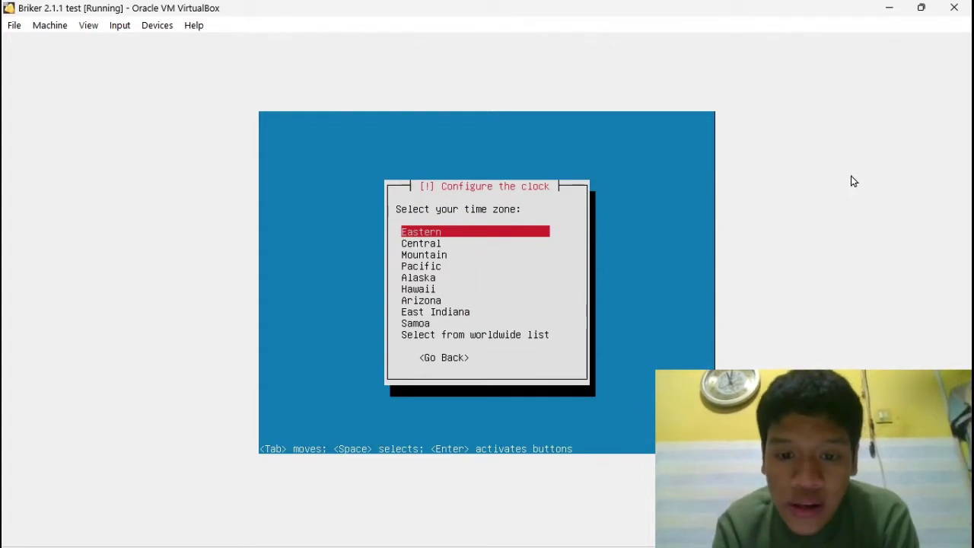
Step: Pick Asia/Jakarta as the time zone from the worldwide time-zone list
key(Down)
key(Down)
key(Down)
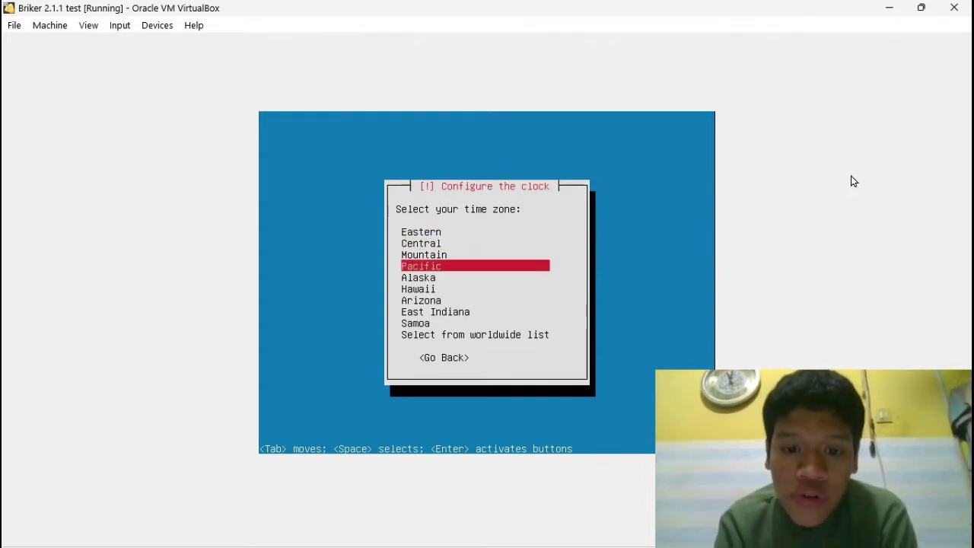
key(Down)
key(Down)
key(Down)
key(Down)
key(Down)
key(Down)
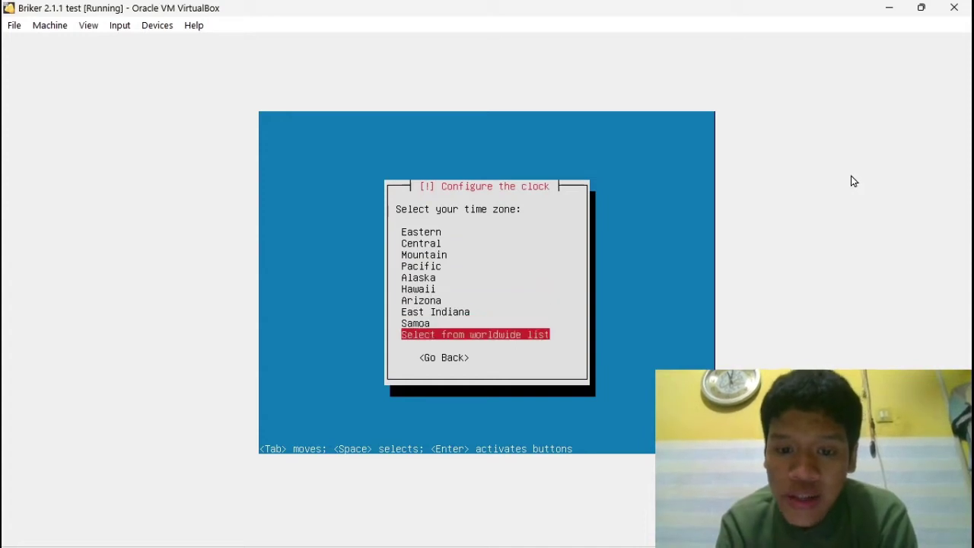
key(Return)
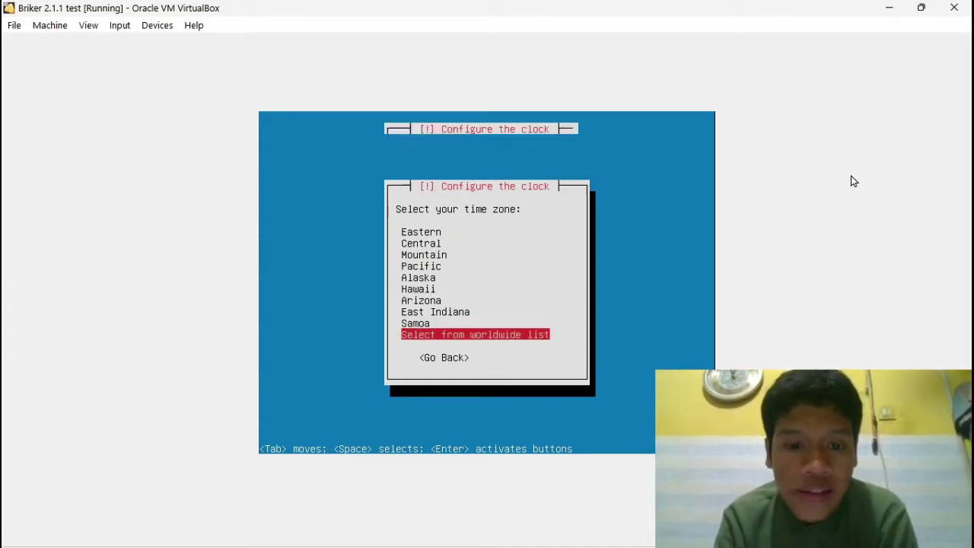
key(Down)
key(Down)
key(Down)
key(Down)
key(Down)
key(Down)
key(Down)
key(Down)
key(Down)
key(Down)
key(Down)
key(Down)
key(Down)
key(Down)
key(Down)
key(Down)
key(Down)
key(Down)
key(Down)
key(Down)
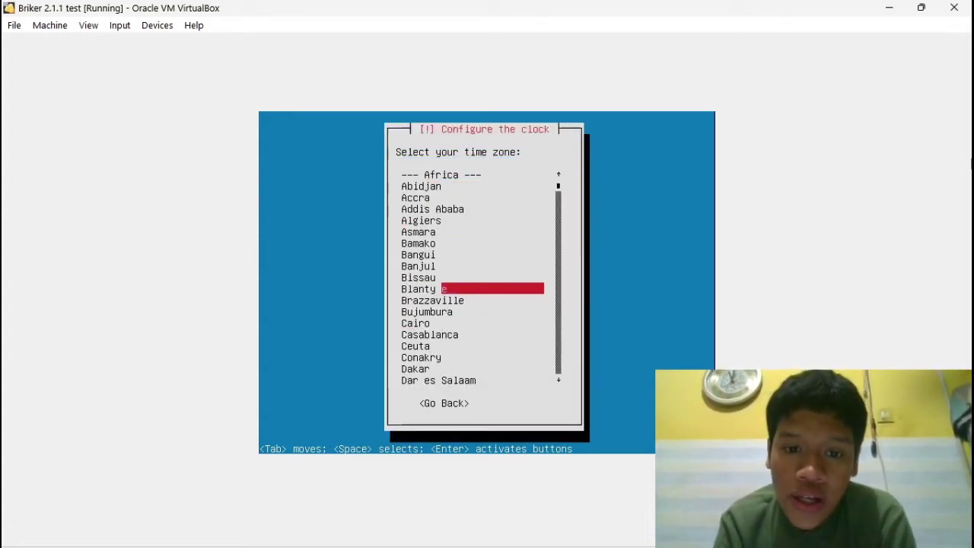
key(Down)
key(Down)
key(Down)
key(Down)
key(Down)
key(Down)
key(Down)
key(Down)
key(Down)
key(Down)
key(Down)
key(Down)
key(Down)
key(Down)
key(Down)
key(Down)
key(Down)
key(Down)
key(Down)
key(Down)
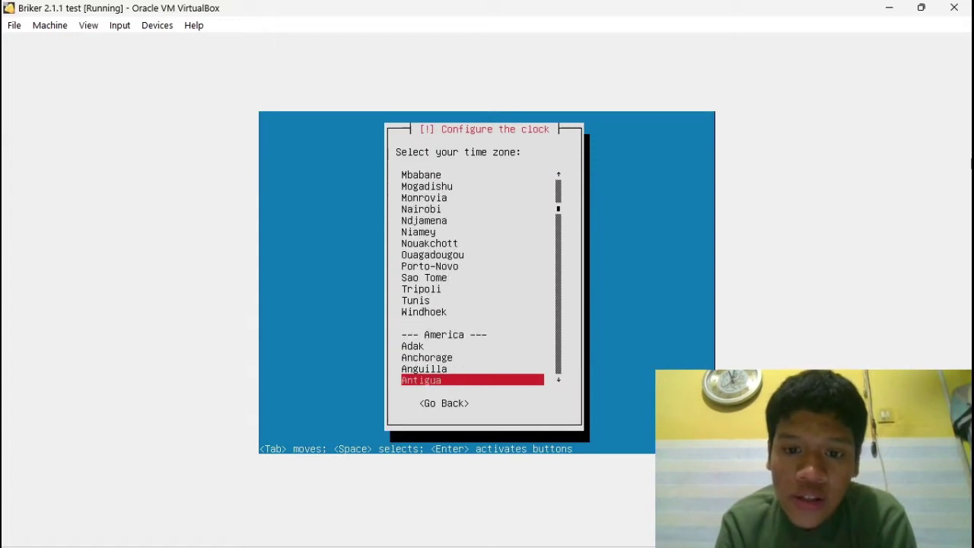
key(Down)
key(Down)
key(Down)
key(Down)
key(Down)
key(Down)
key(Down)
key(Down)
key(Down)
key(Down)
key(Down)
key(Down)
key(Down)
key(Down)
key(Down)
key(Down)
key(Down)
key(Down)
key(Down)
key(Down)
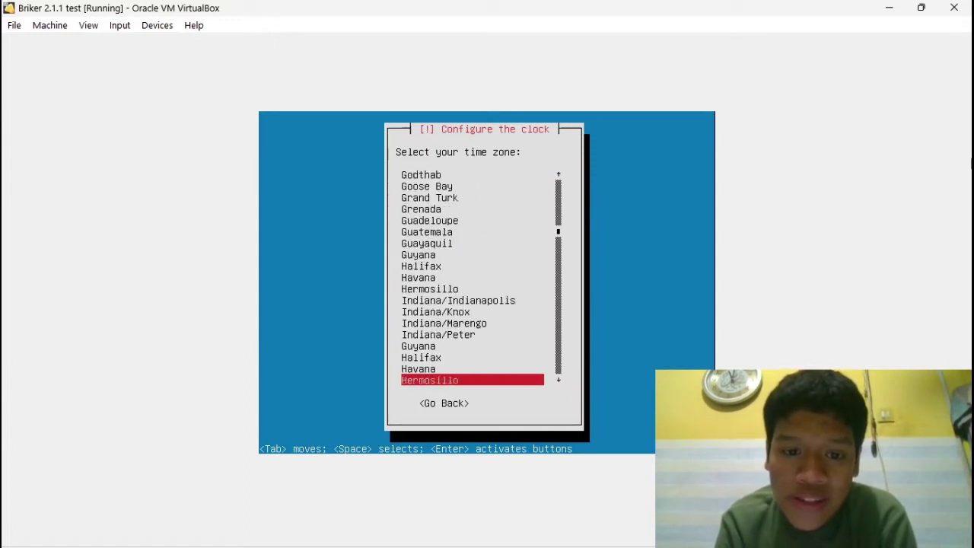
key(Down)
key(Down)
key(Down)
key(Down)
key(Down)
key(Down)
key(Down)
key(Down)
key(Down)
key(Down)
key(Down)
key(Down)
key(Down)
key(Down)
key(Down)
key(Down)
key(Down)
key(Down)
key(Down)
key(Down)
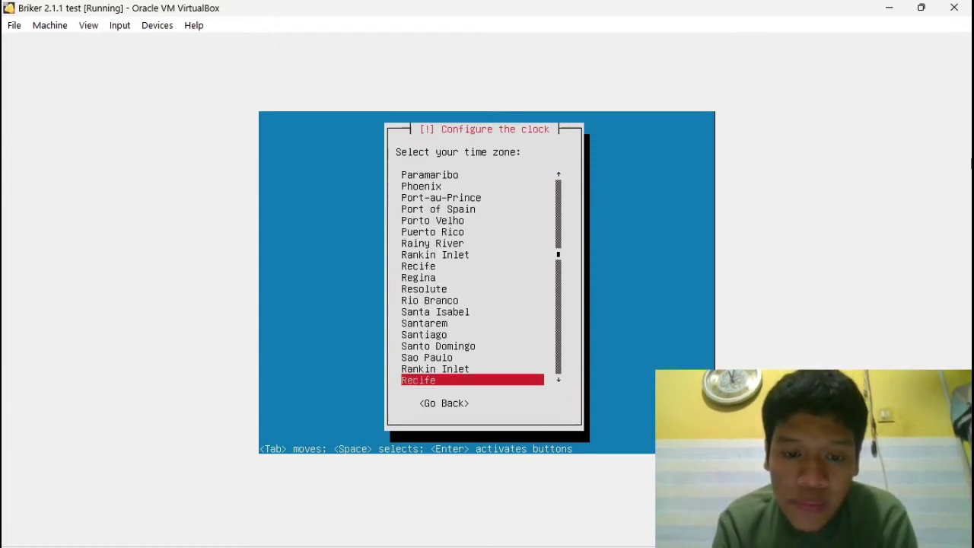
key(Down)
key(Down)
key(Down)
key(Down)
key(Down)
key(Down)
key(Down)
key(Down)
key(Down)
key(Down)
key(Down)
key(Down)
key(Down)
key(Down)
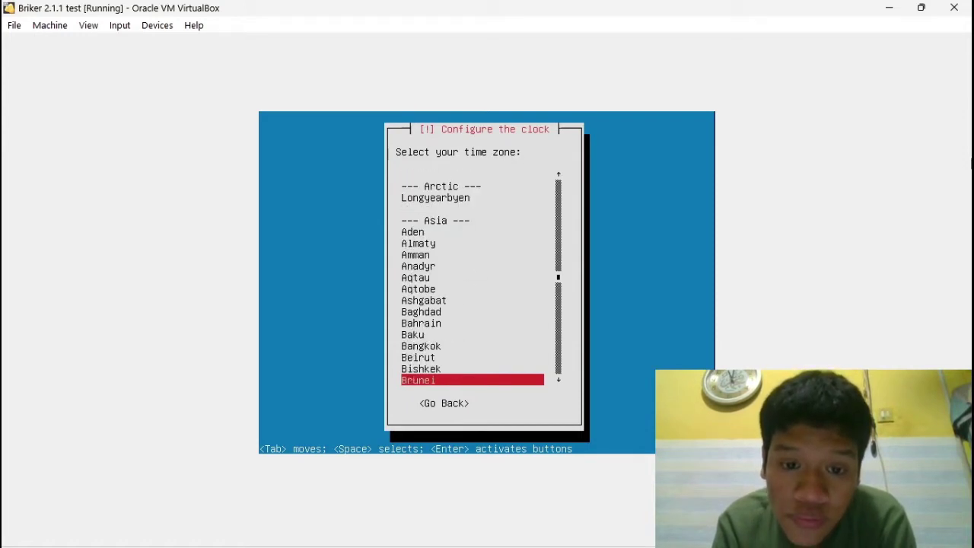
key(Down)
key(Down)
key(Down)
key(Down)
key(Down)
key(Down)
key(Down)
key(Down)
key(Down)
key(Down)
key(Down)
key(Down)
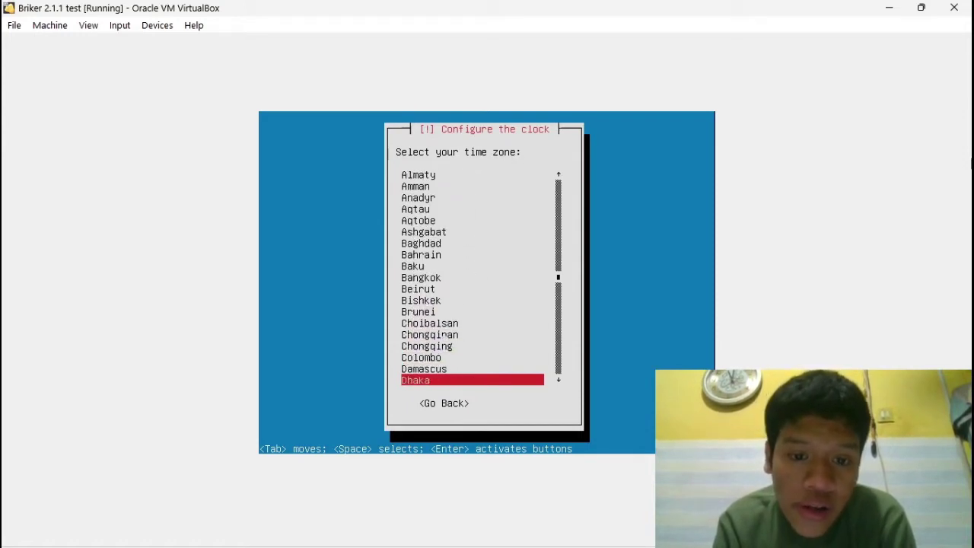
key(Down)
key(Down)
key(Down)
key(Down)
key(Down)
key(Down)
key(Down)
key(Down)
key(Down)
key(Down)
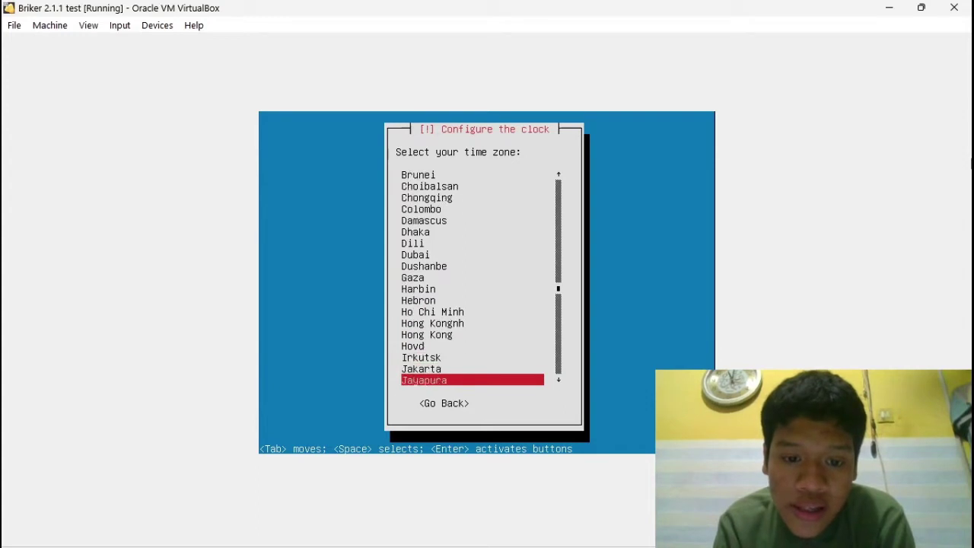
key(Up)
key(Up)
key(Up)
key(Up)
key(Up)
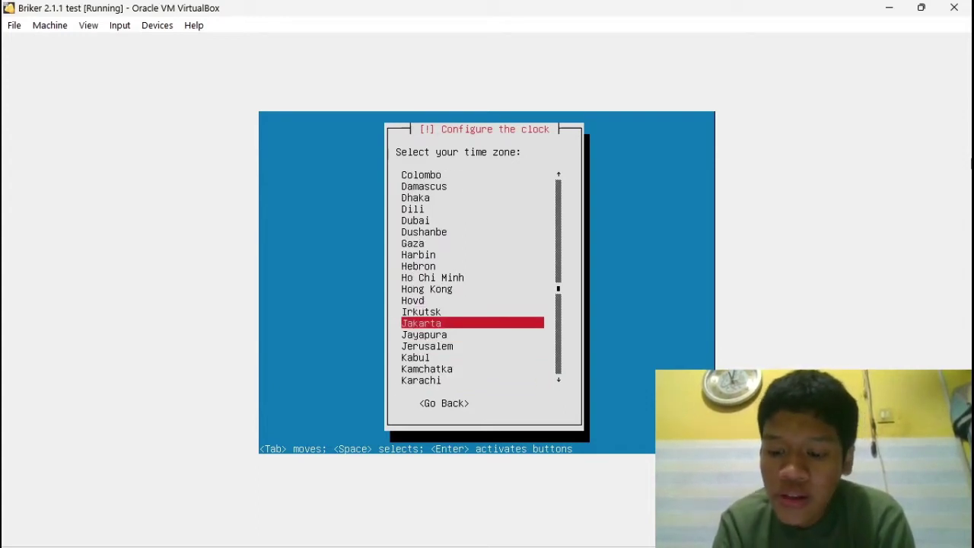
key(Return)
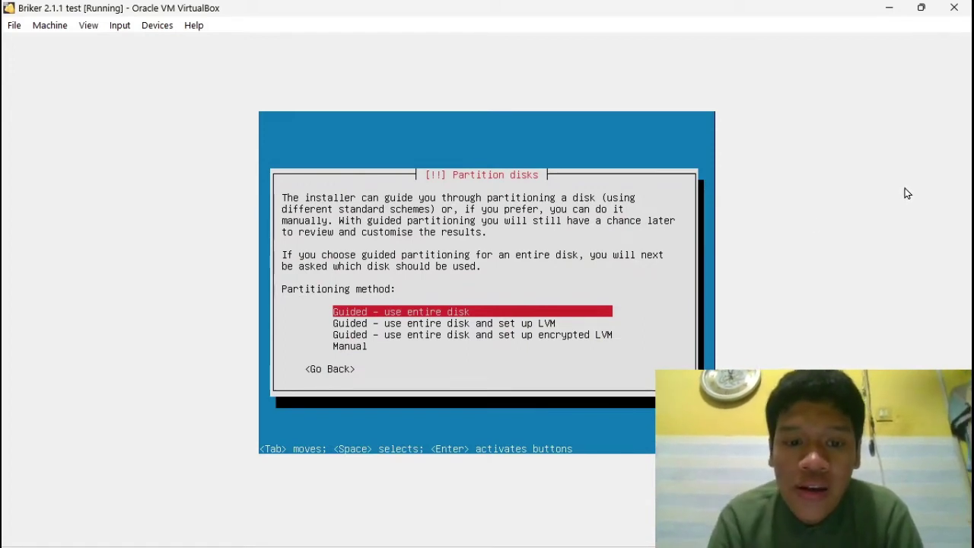
Step: Partition the entire SCSI1 disk with 'Guided – use entire disk' and confirm writing changes
key(Down)
key(Up)
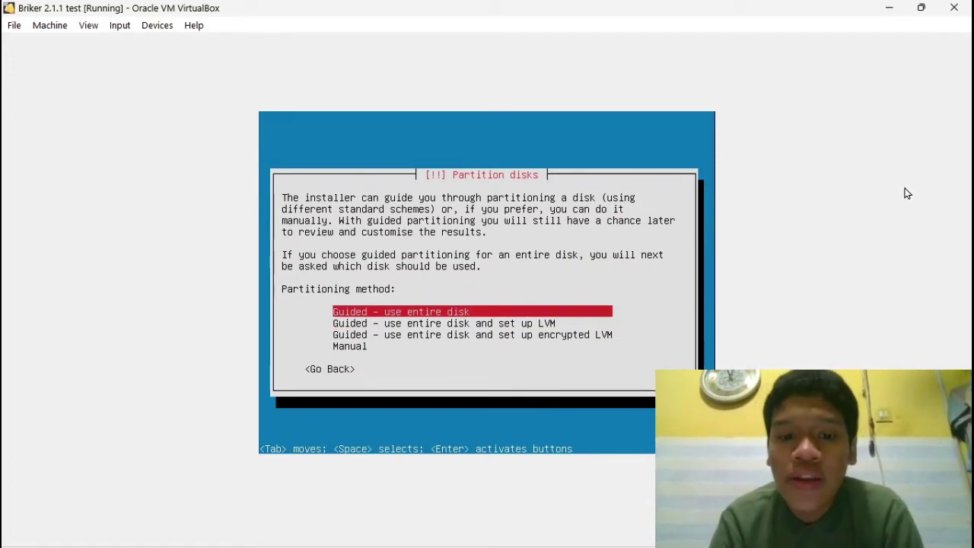
key(Return)
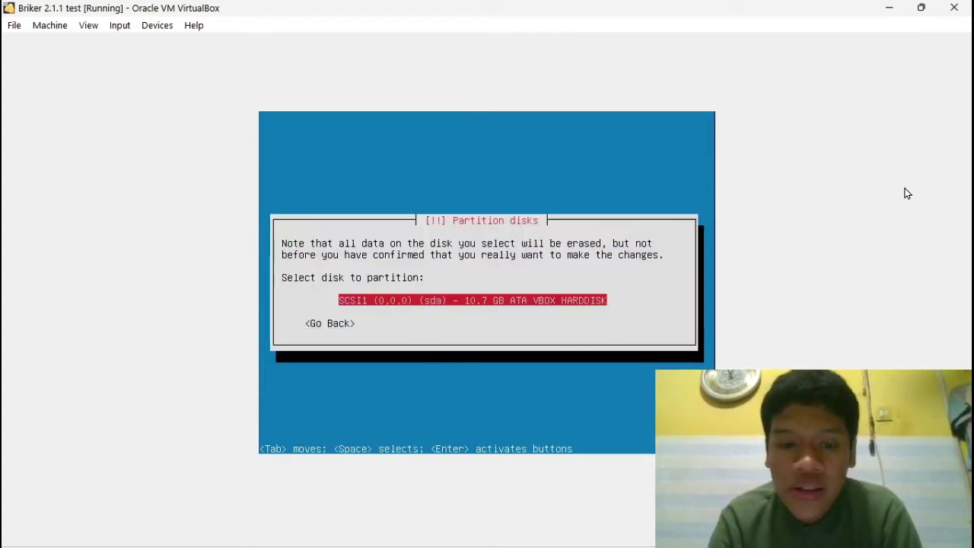
key(Return)
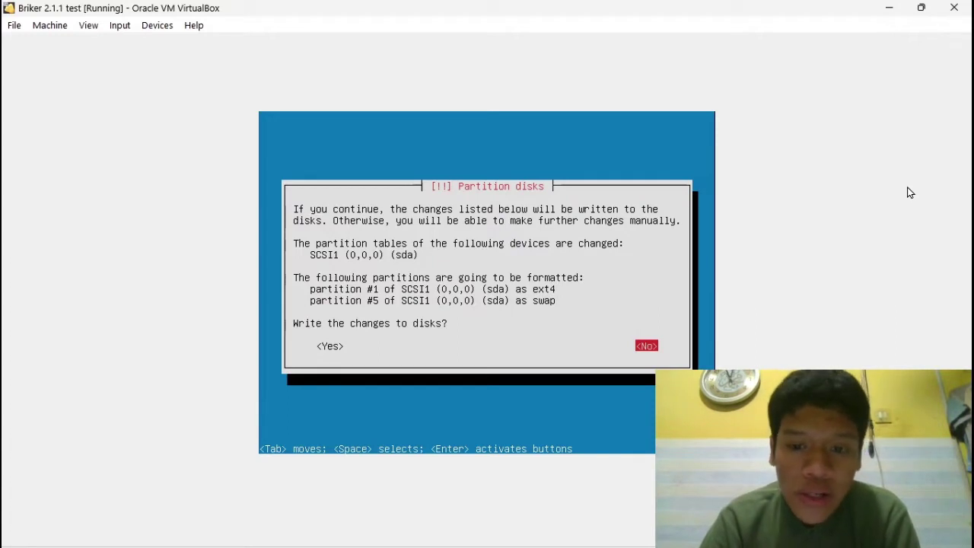
key(Tab)
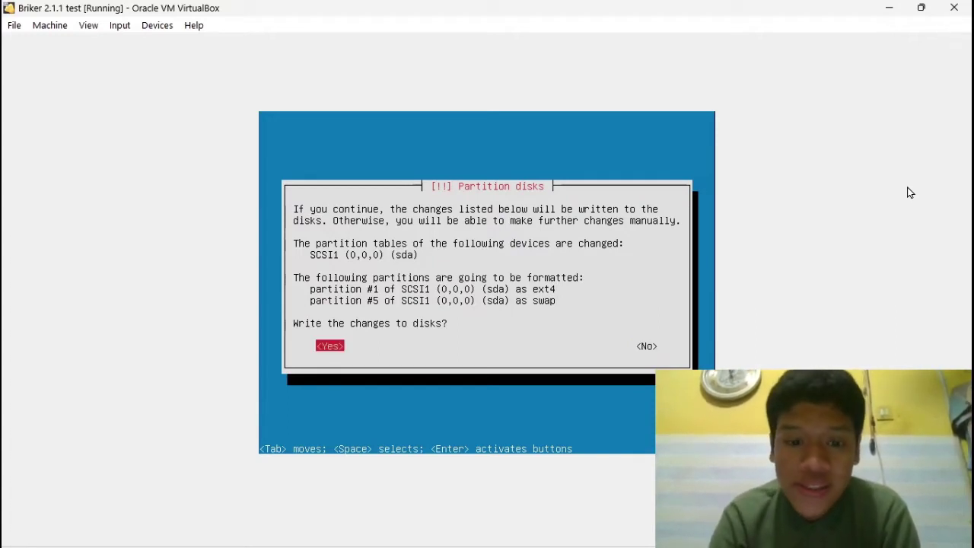
key(Return)
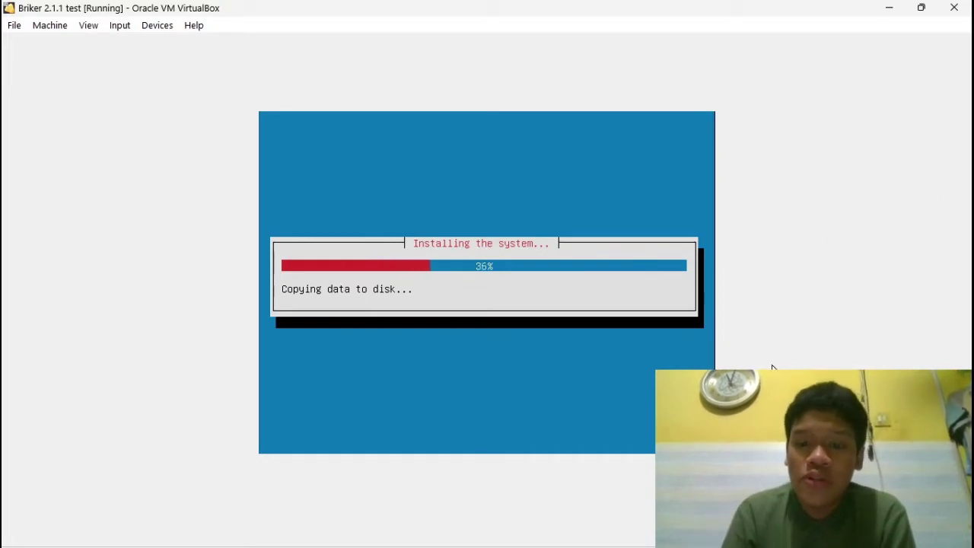
Step: Wait for the base system installation to finish until the UTC clock question appears
mouse_move(685, 546)
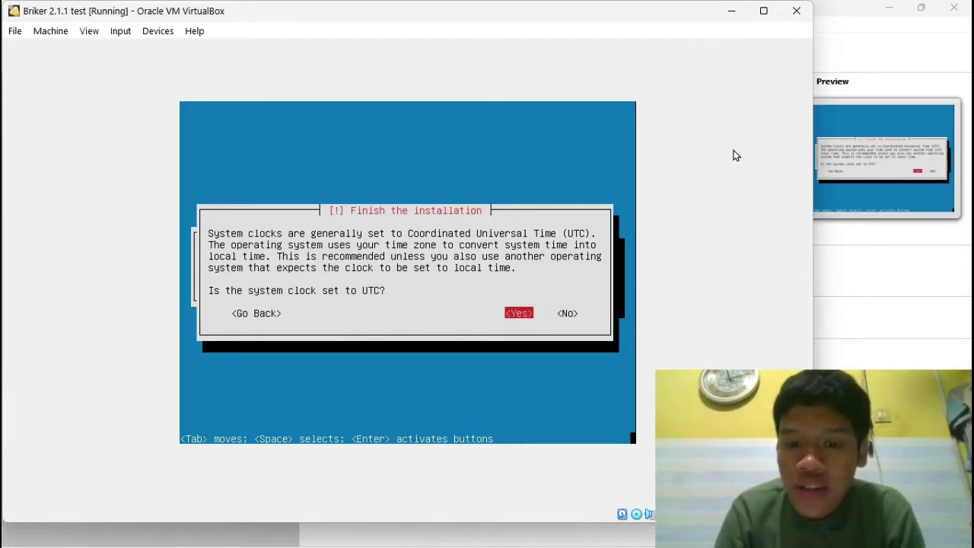
Step: Answer No to the UTC system-clock question so the Briker installation finishes
key(Tab)
key(Return)
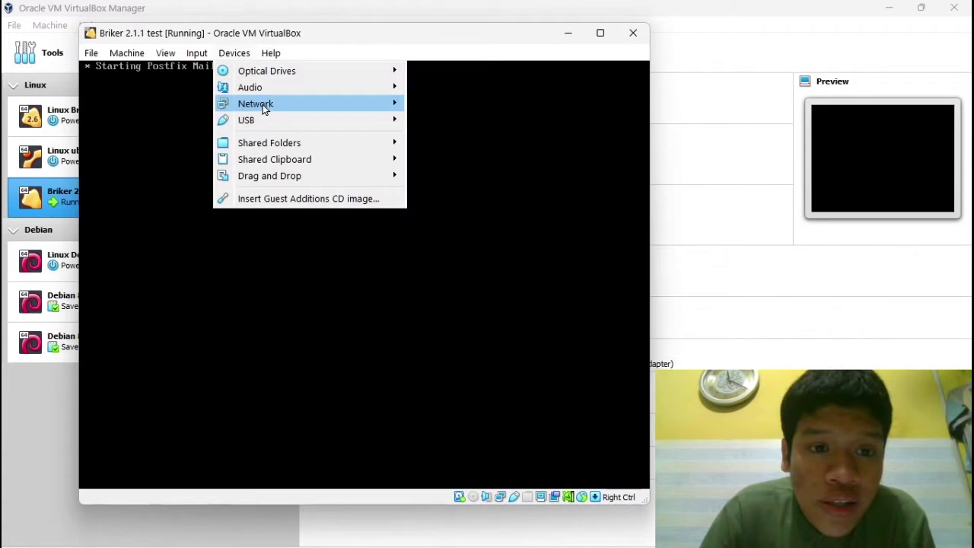
Step: Set Adapter 1's promiscuous mode to Allow All and save the VM network settings
mouse_move(331, 105)
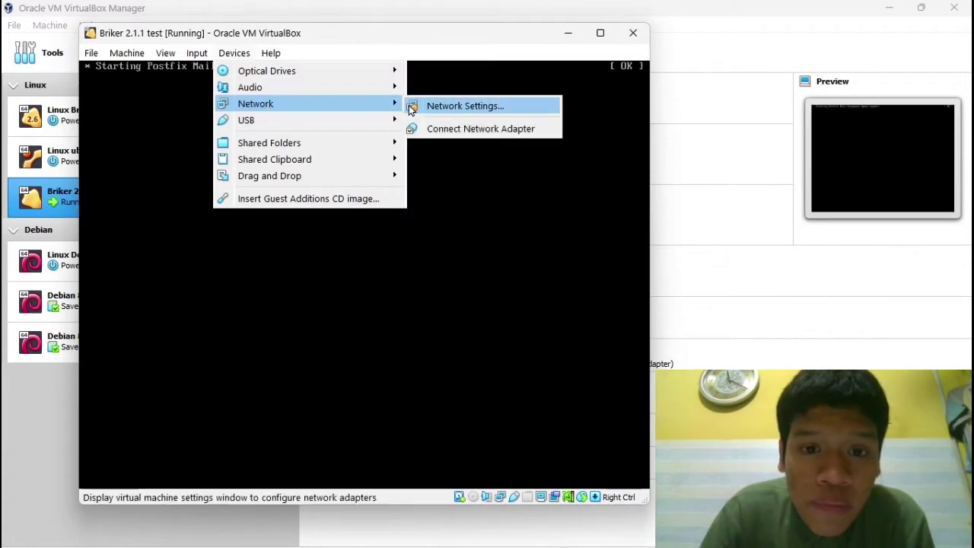
click(454, 105)
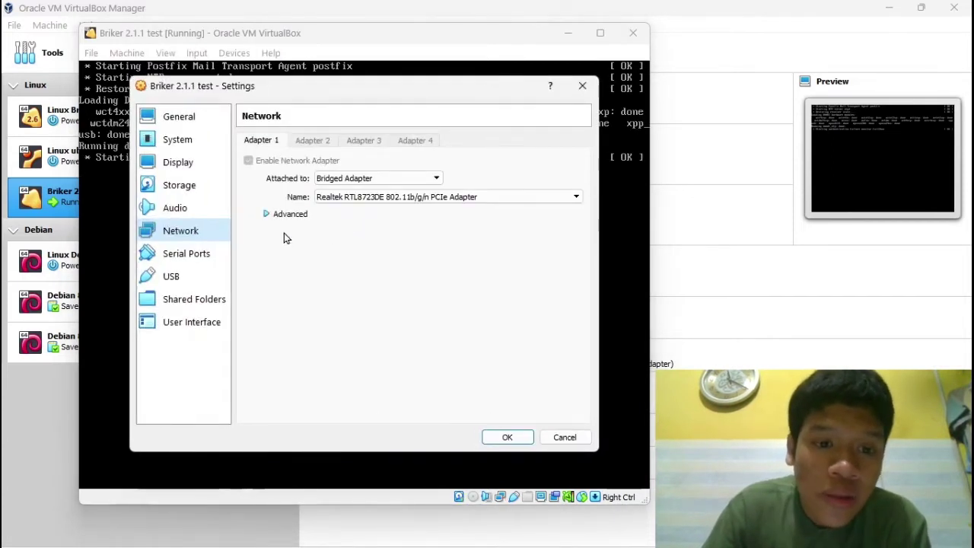
click(267, 215)
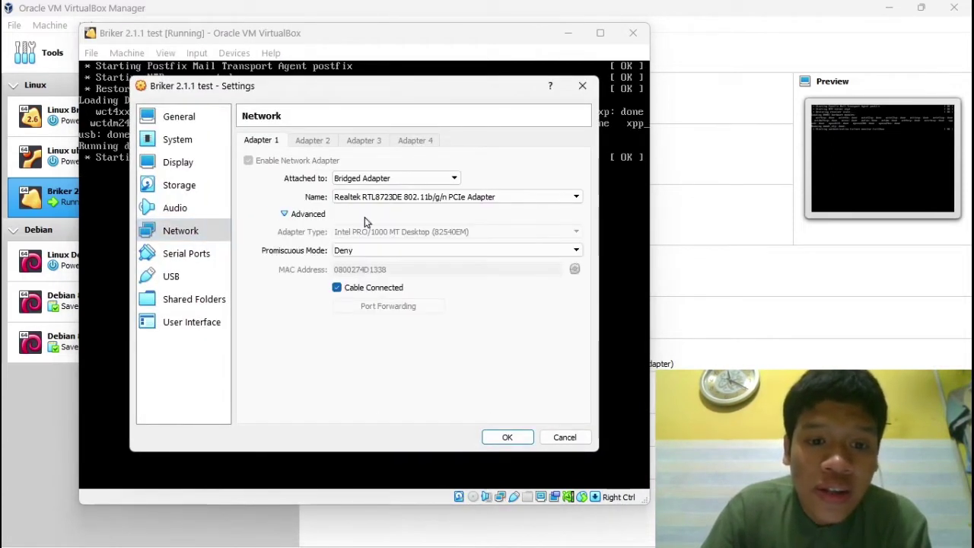
click(341, 249)
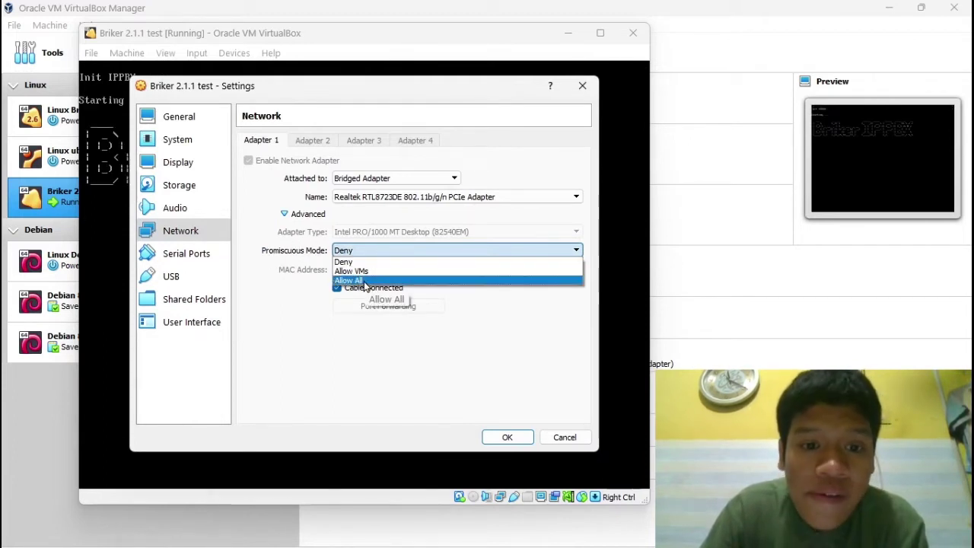
click(365, 281)
click(508, 438)
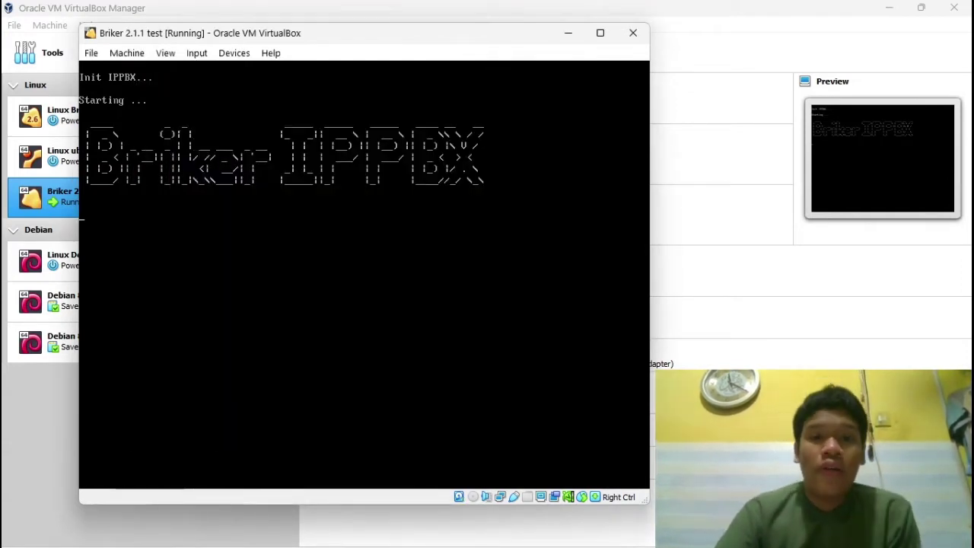
Step: Log in at the ippbx console as support with the account password
drag(373, 38, 372, 34)
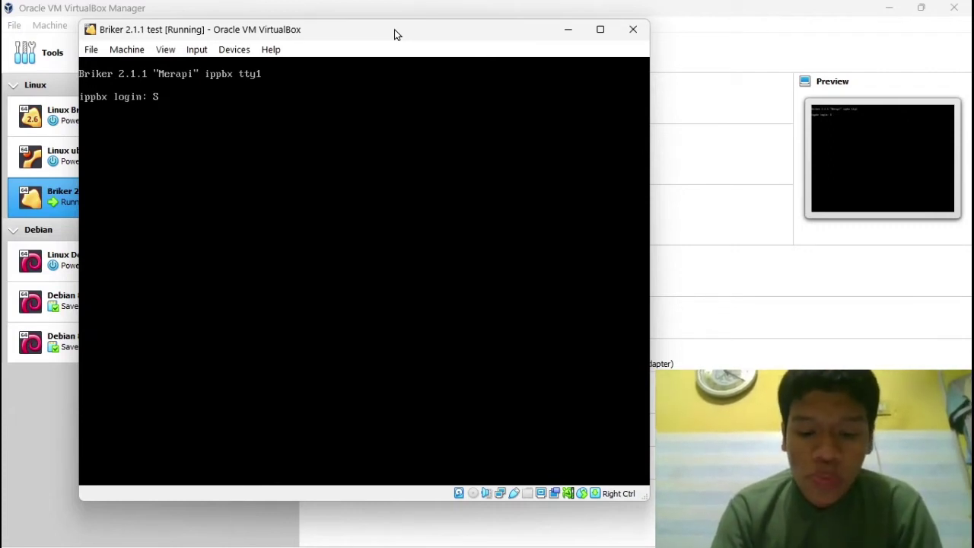
text(suppo)
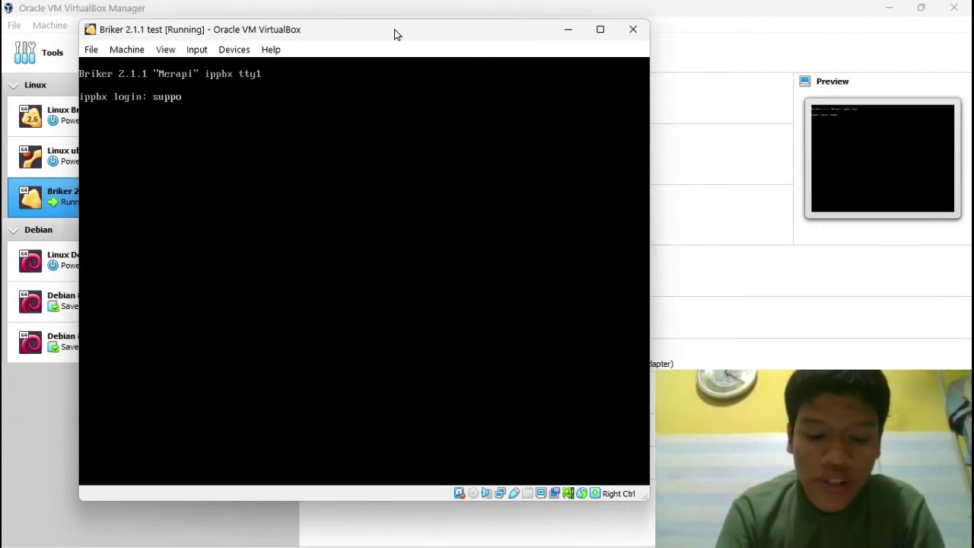
text(rt)
key(Return)
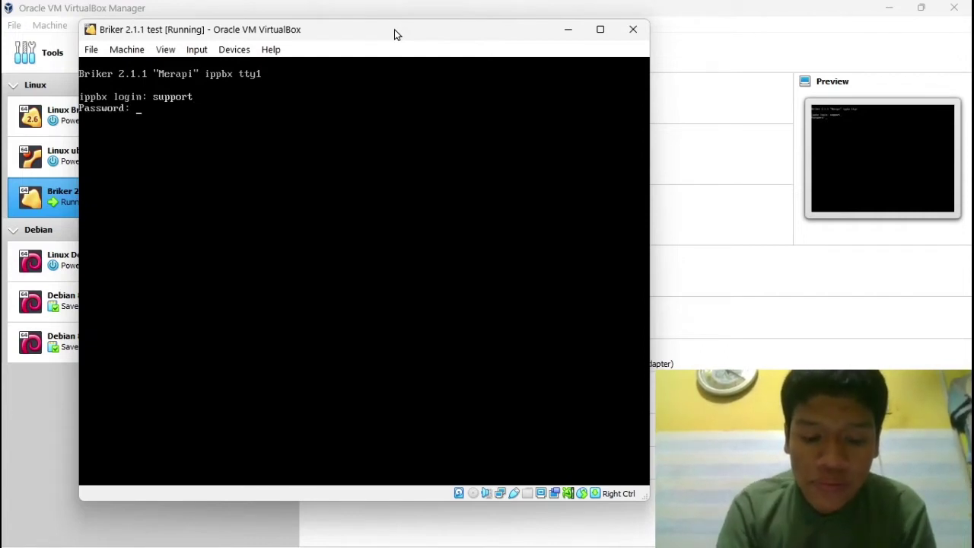
key(Return)
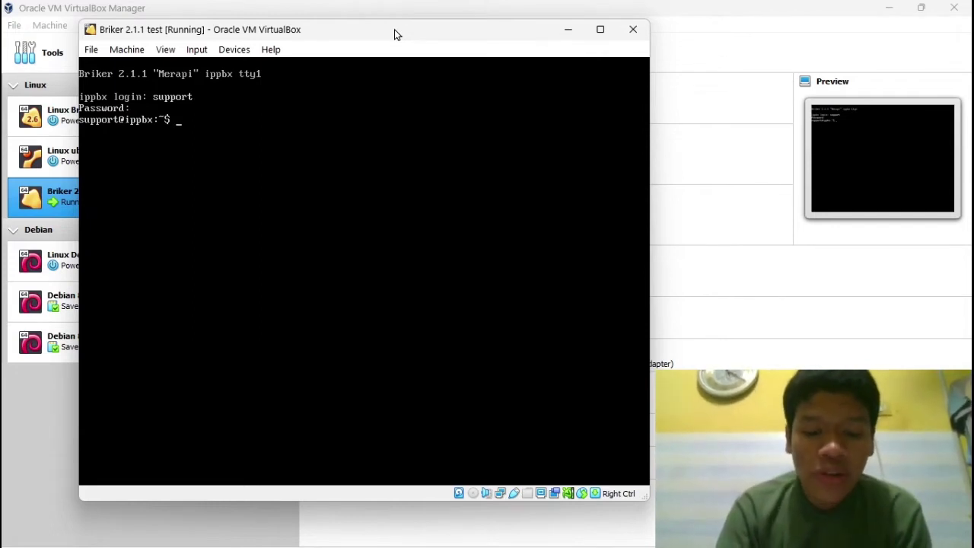
Step: Switch to a root shell with su and the root password
text(su)
key(Return)
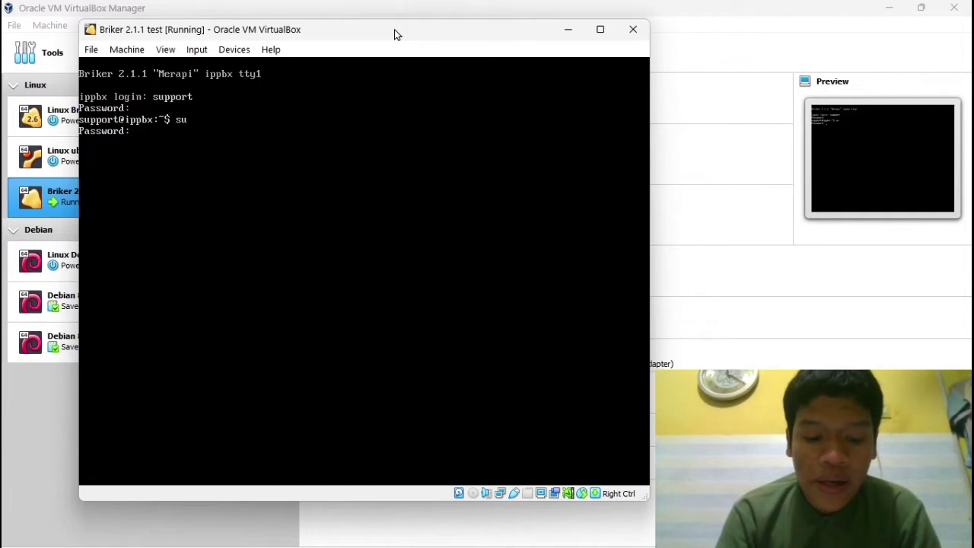
key(Return)
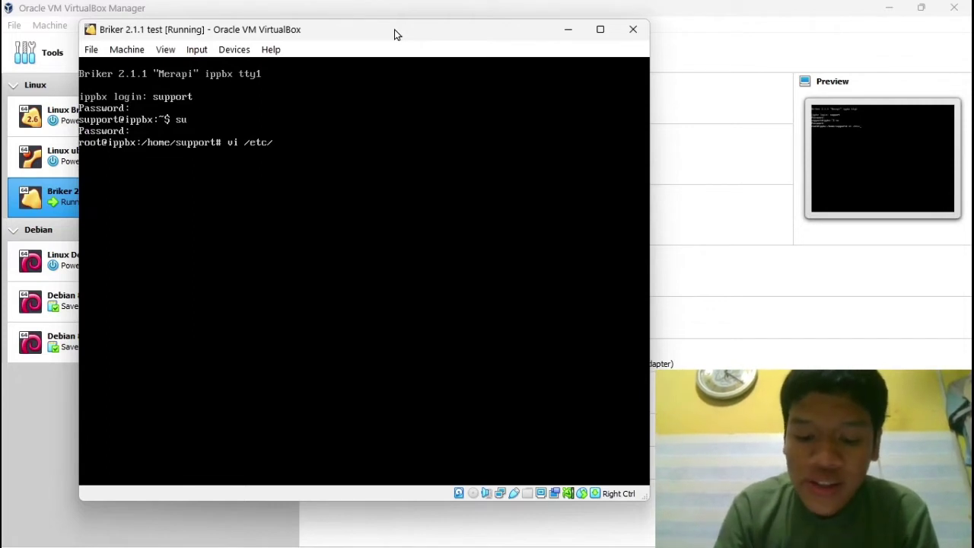
Step: Open /etc/network/interfaces in vi from the root prompt
text(netw)
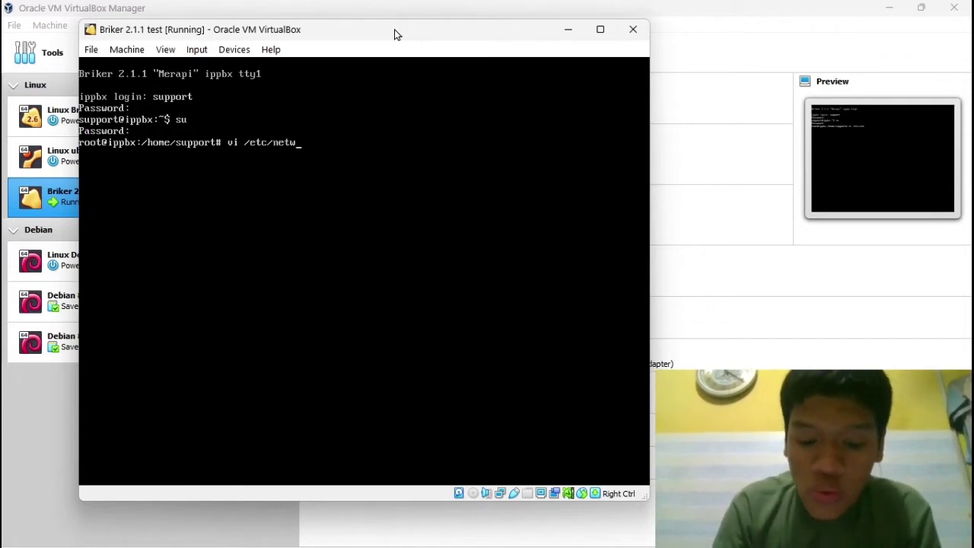
text(ork/)
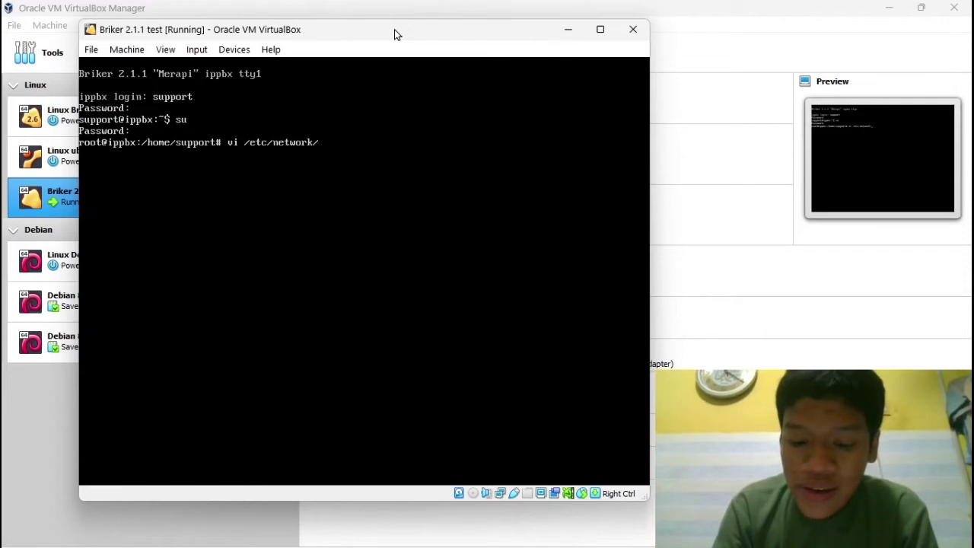
text(inter)
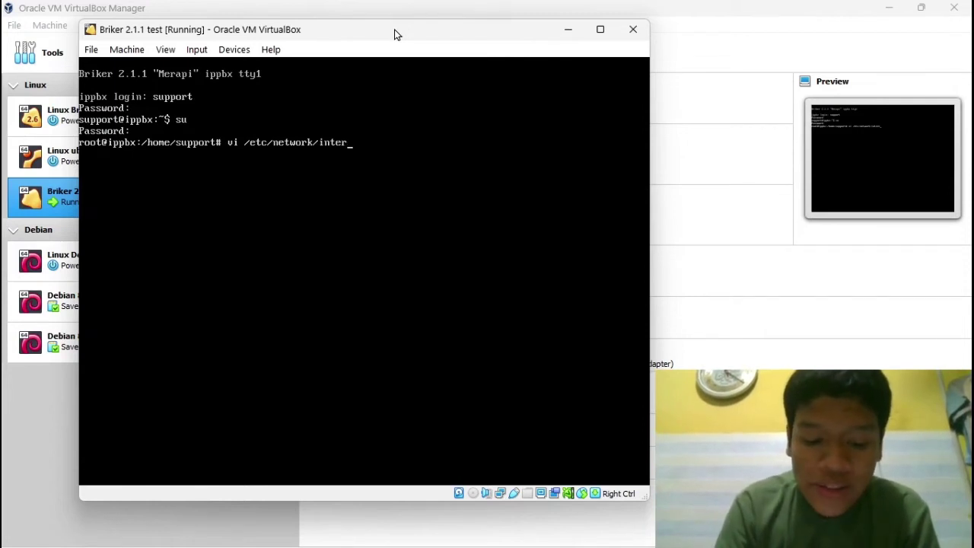
text(faces)
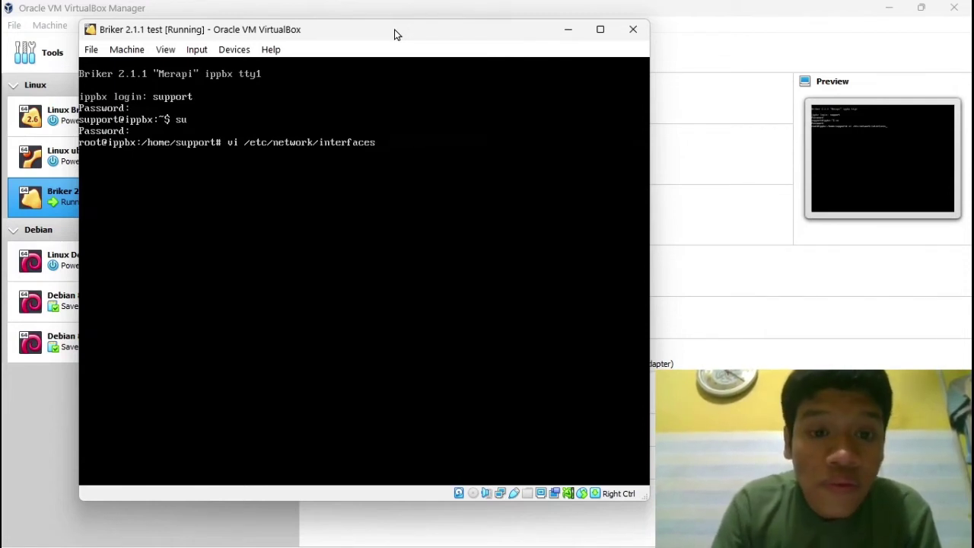
key(Return)
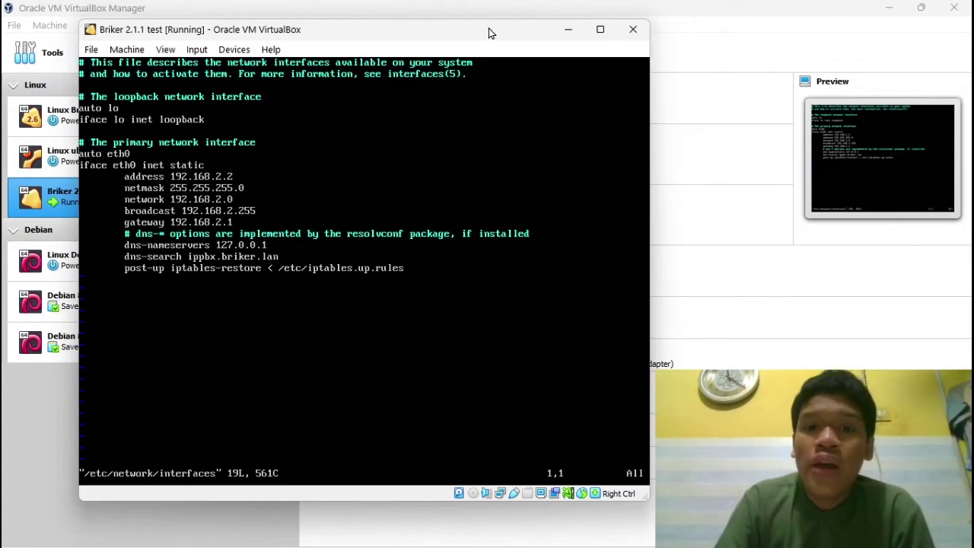
Step: Check in Quick Settings which Wi-Fi network is connected
mouse_move(784, 546)
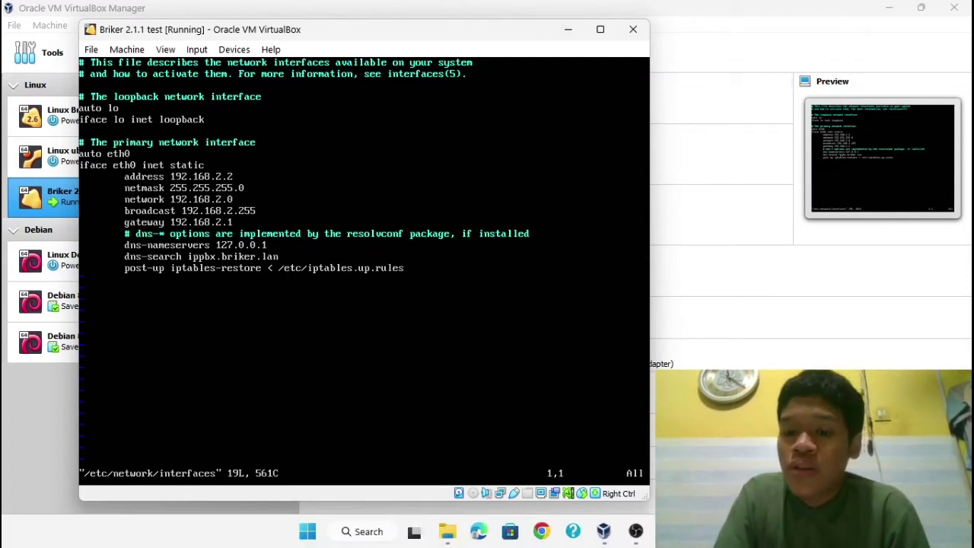
click(867, 531)
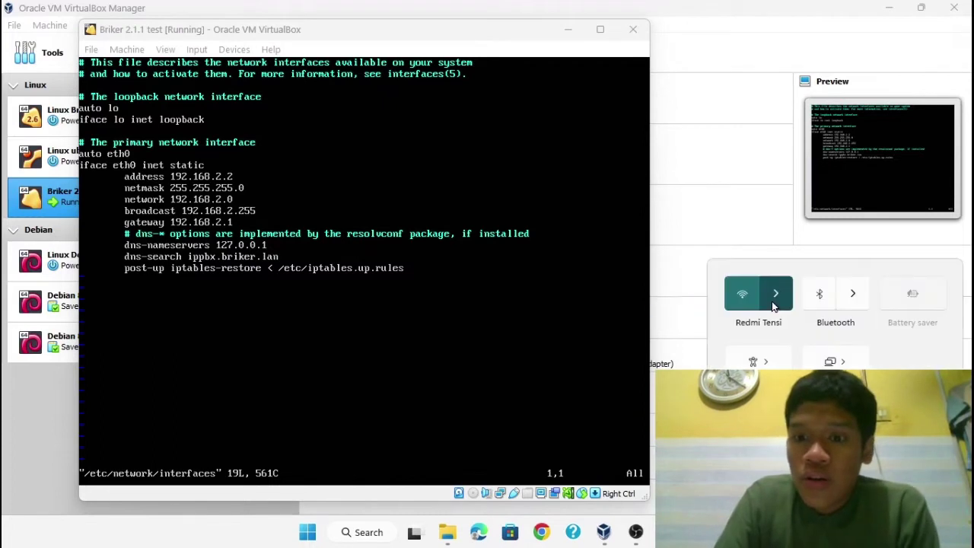
click(775, 295)
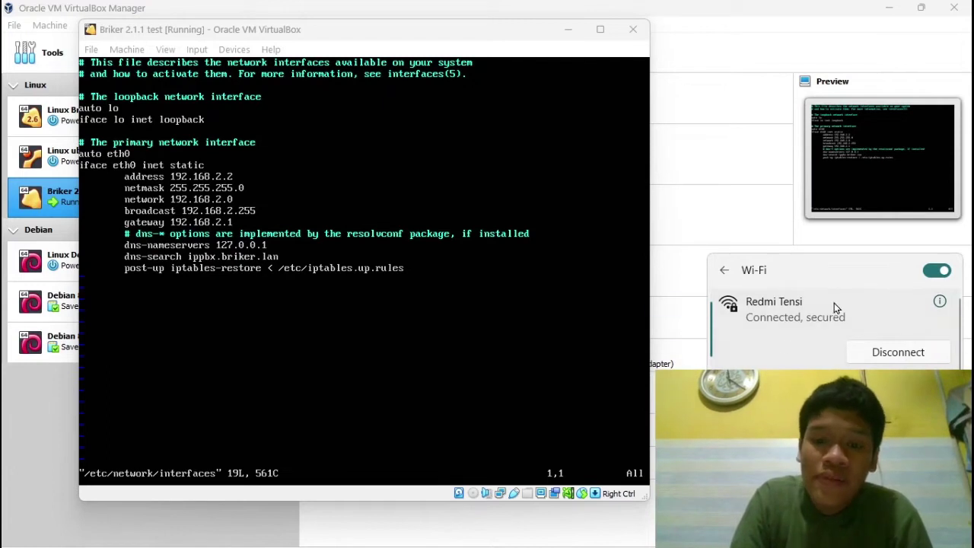
Step: Launch Command Prompt by searching for cmd, and move its window higher
mouse_move(415, 533)
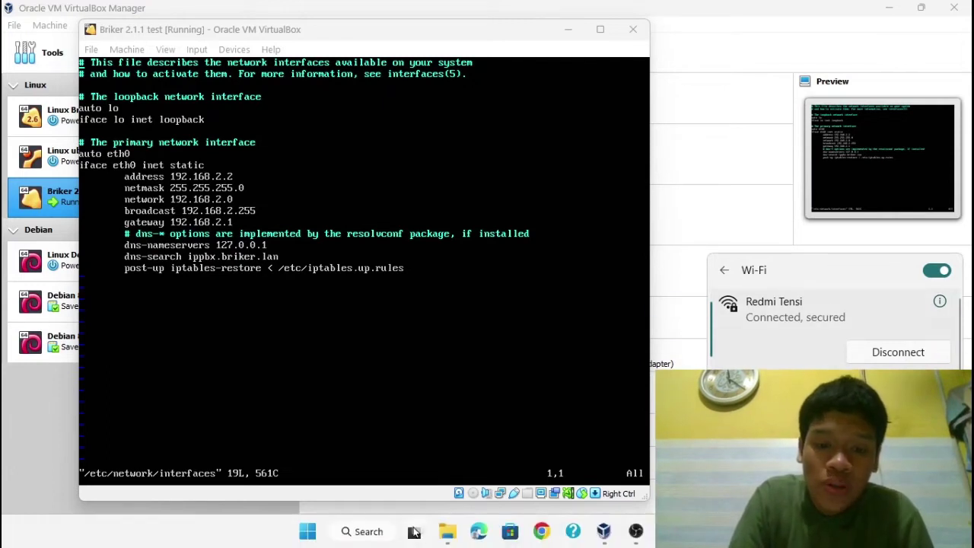
click(363, 533)
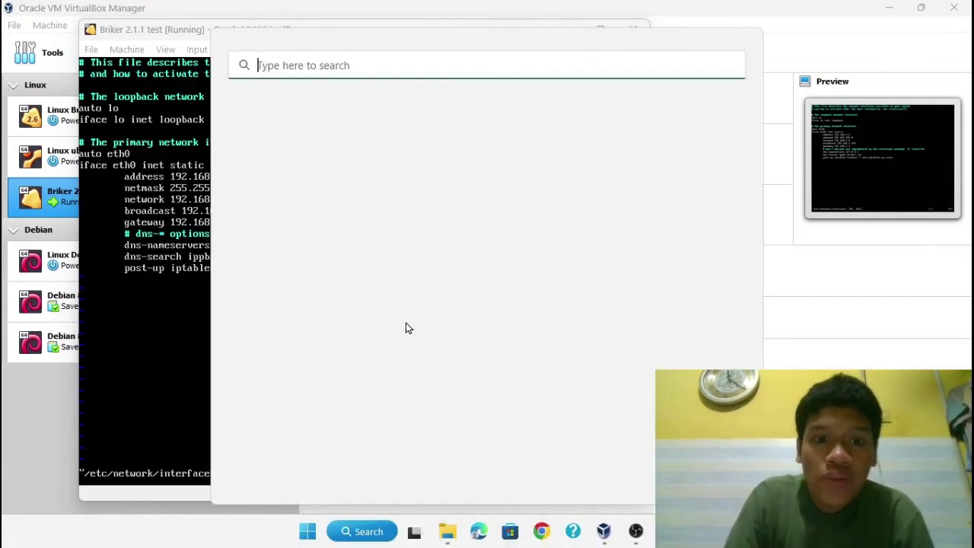
text(cmd)
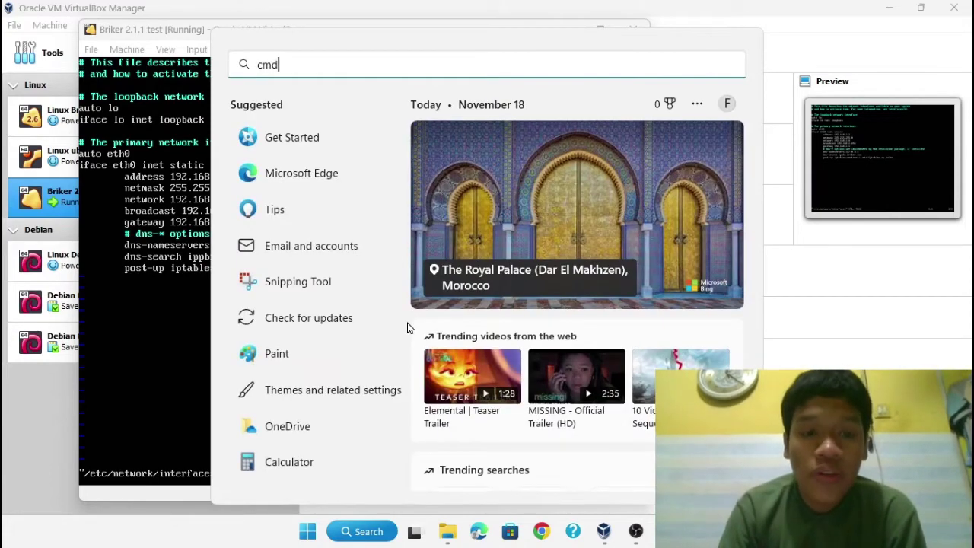
key(Return)
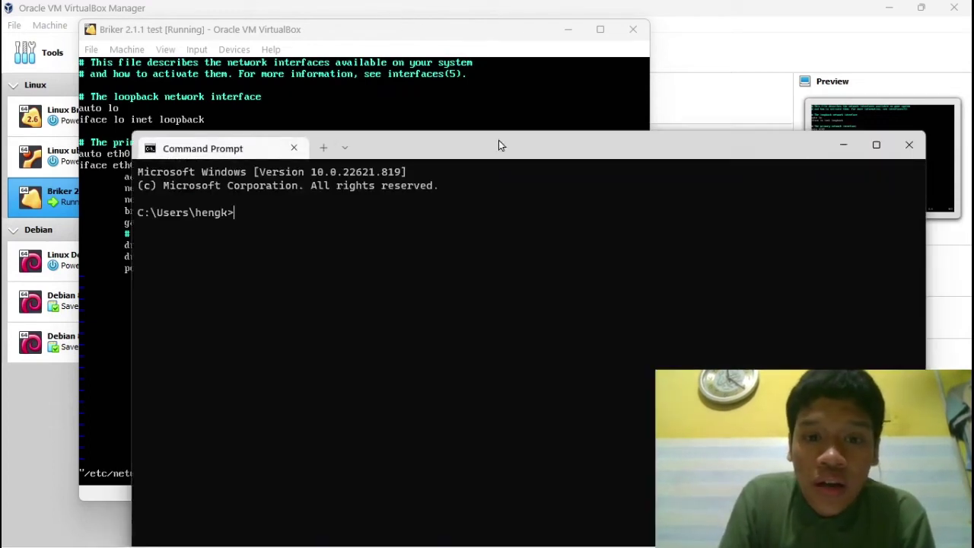
drag(480, 149, 463, 73)
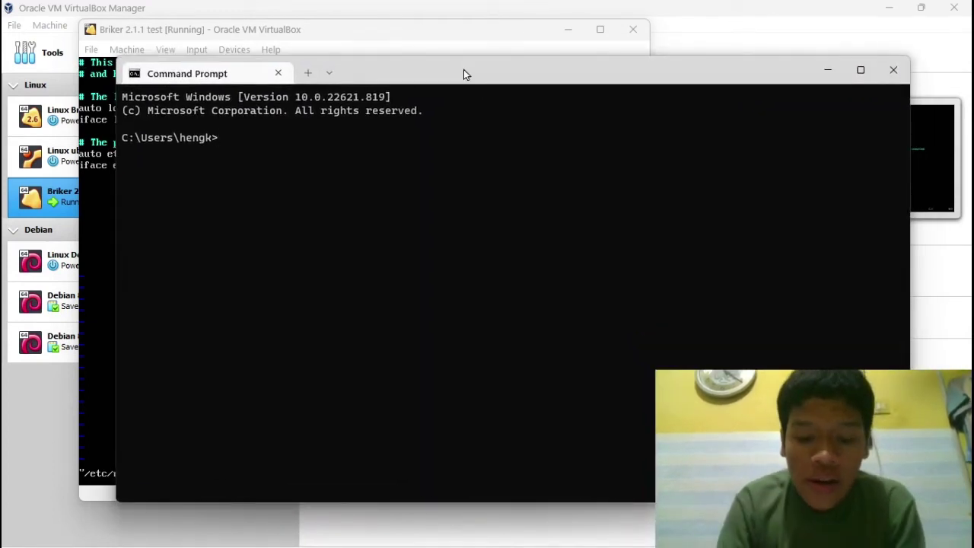
Step: Run ipconfig showing Wi-Fi IPv4 192.168.112.144, and place Command Prompt beside the VM console
text(ipc)
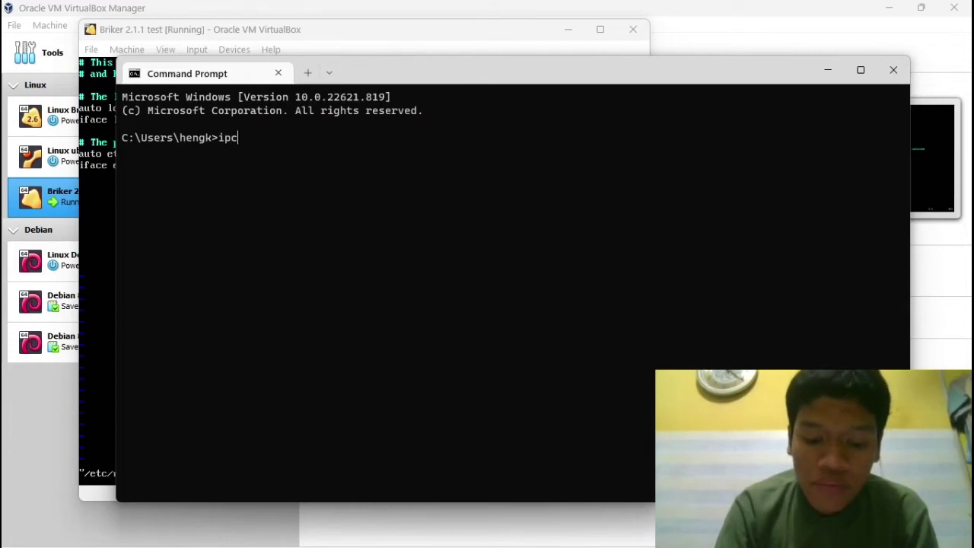
text(onfig)
key(Return)
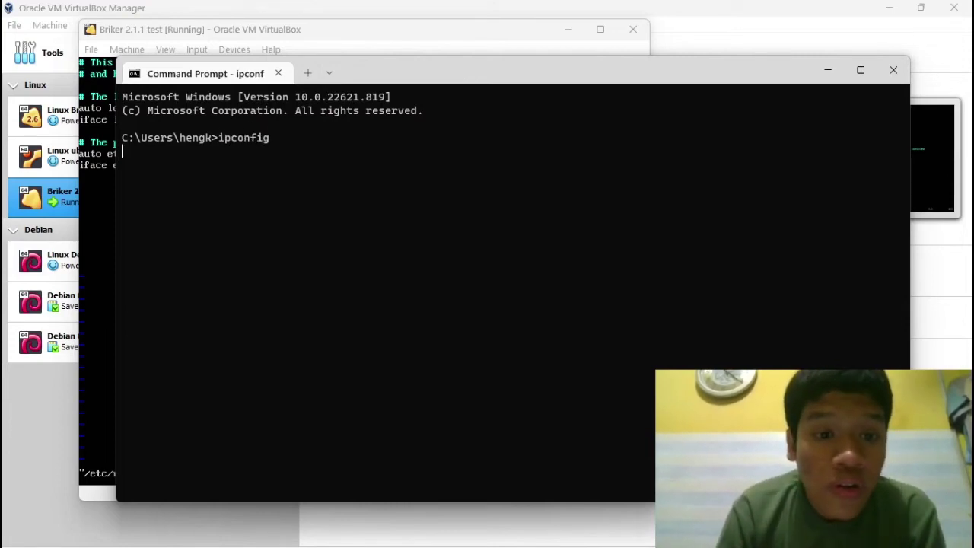
drag(396, 75, 303, 36)
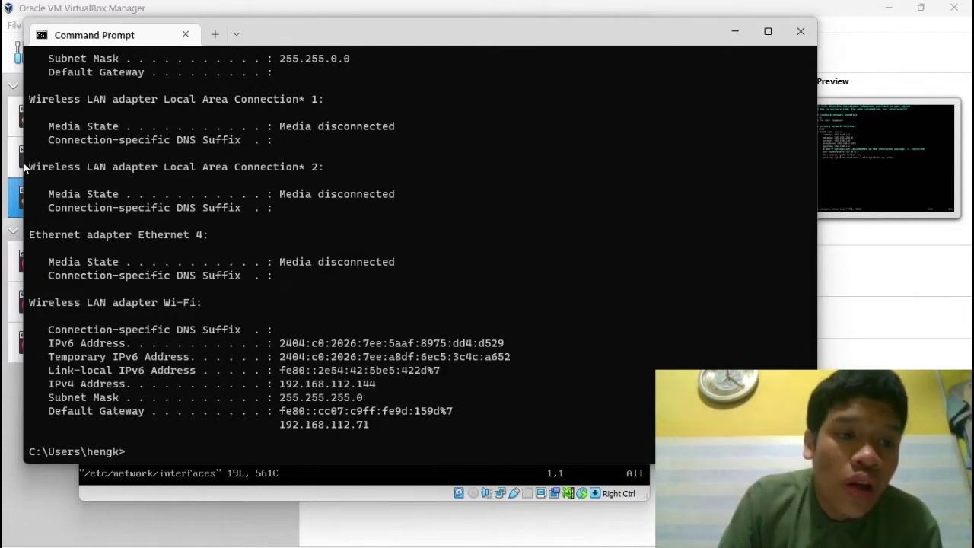
drag(25, 167, 300, 167)
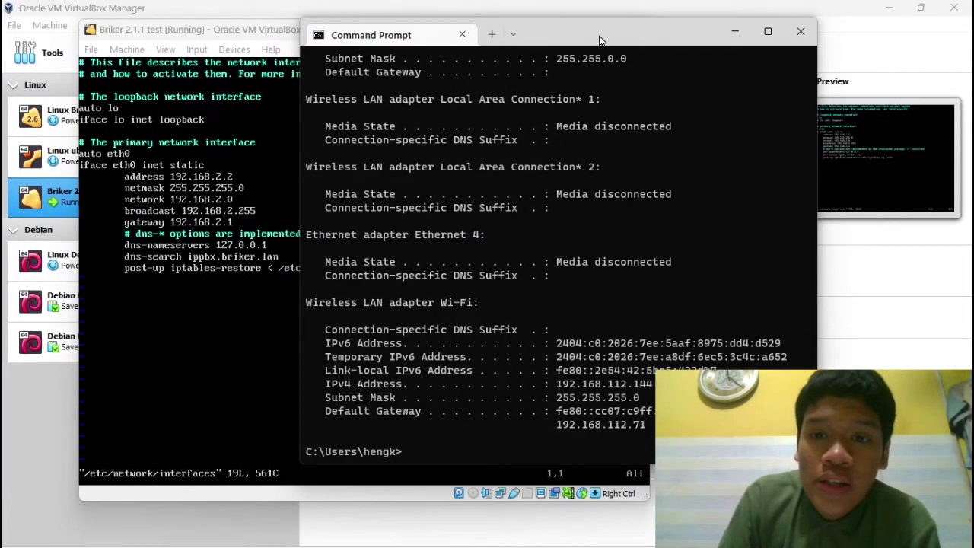
drag(599, 35, 743, 20)
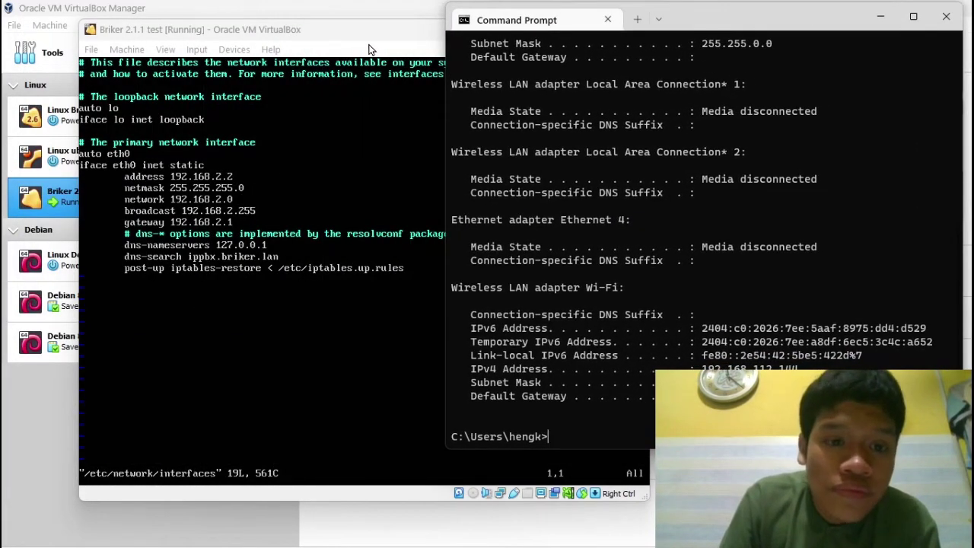
Step: Change the eth0 address line to 192.168.112.10 in vi
drag(332, 32, 244, 35)
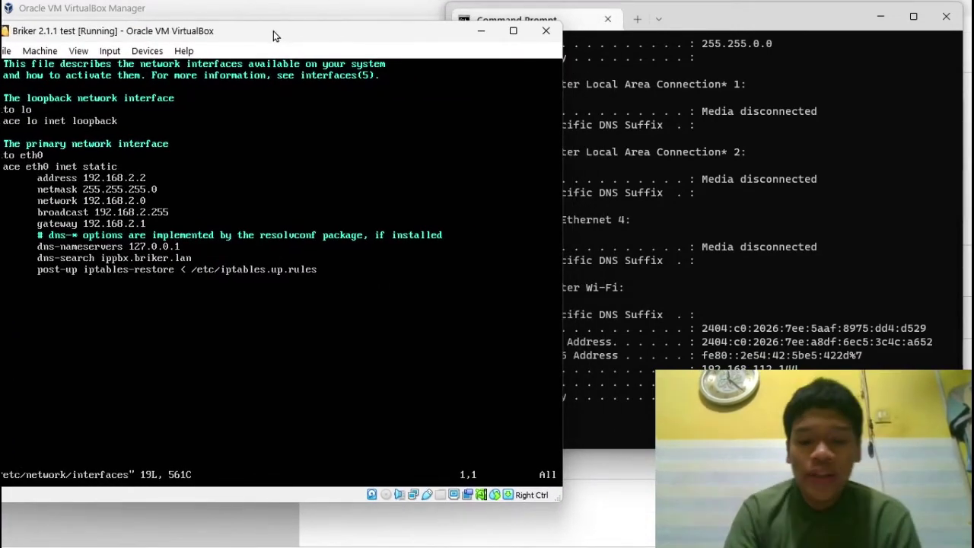
key(i)
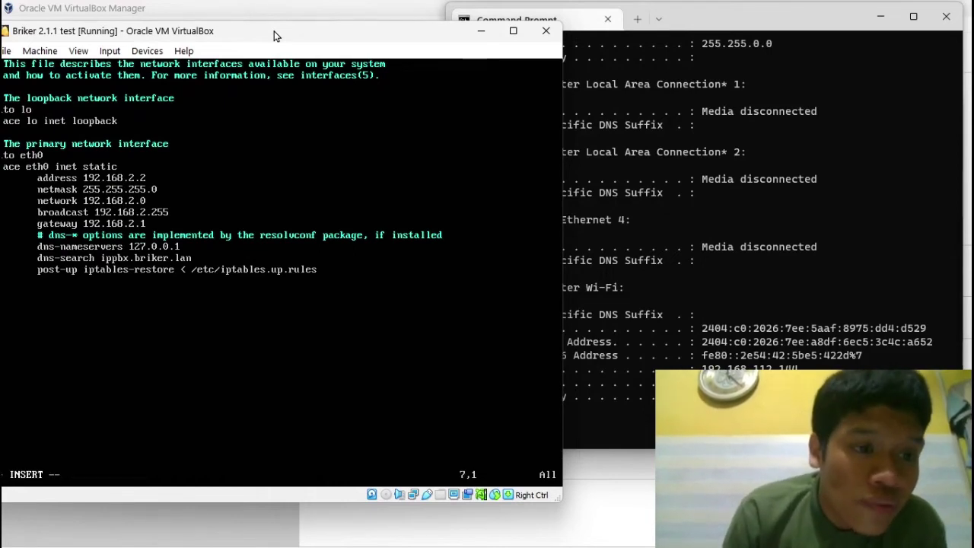
drag(275, 36, 300, 32)
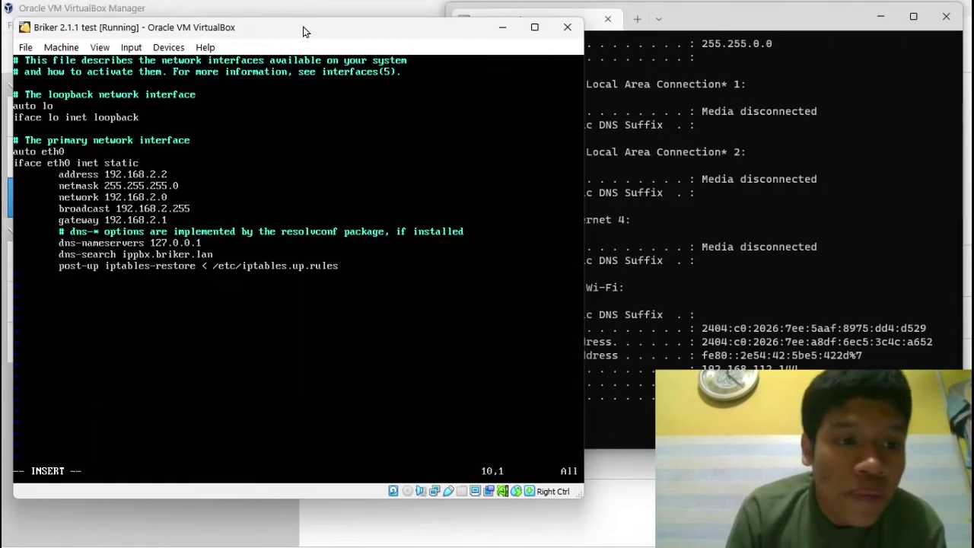
key(Down)
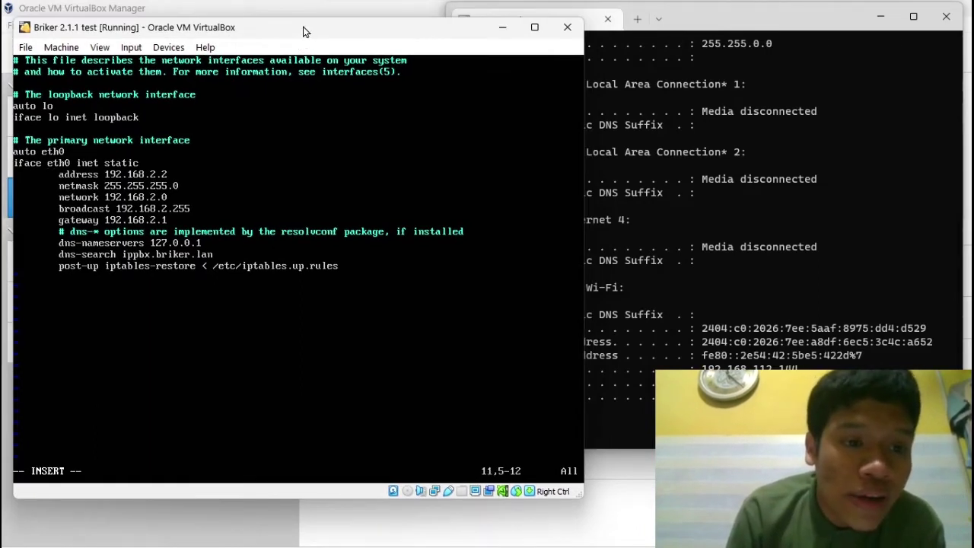
key(Right)
key(Right)
key(Right)
key(Right)
key(Right)
key(Right)
key(Right)
key(Right)
key(Right)
key(Right)
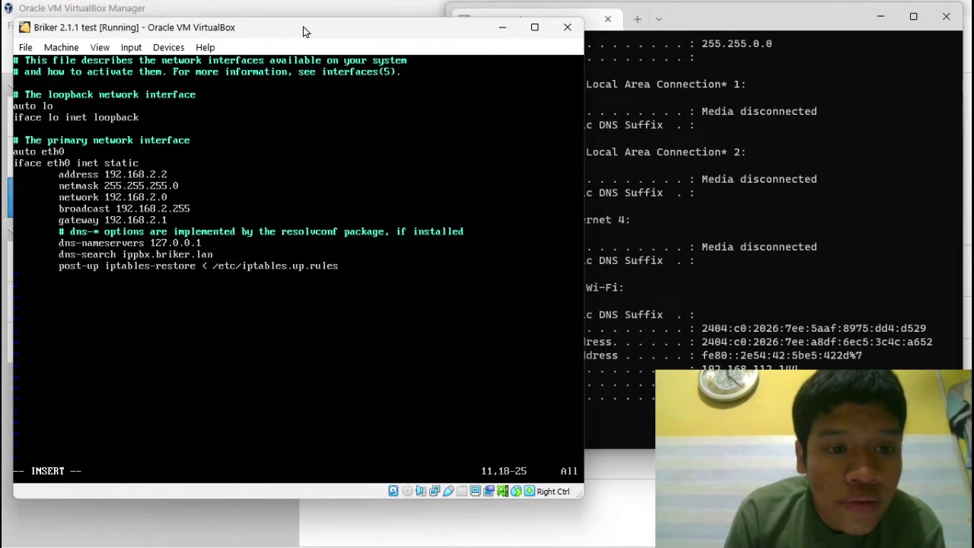
key(Right)
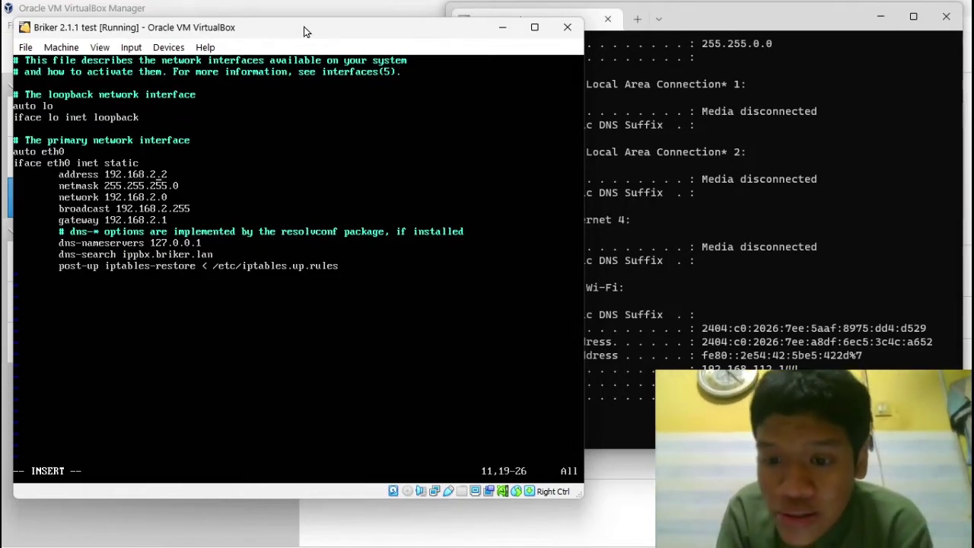
text(112)
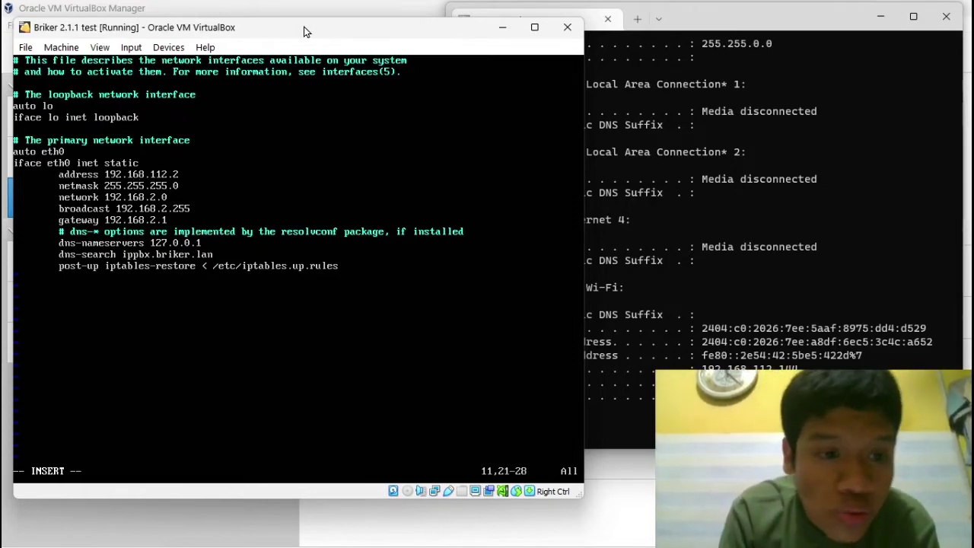
key(Right)
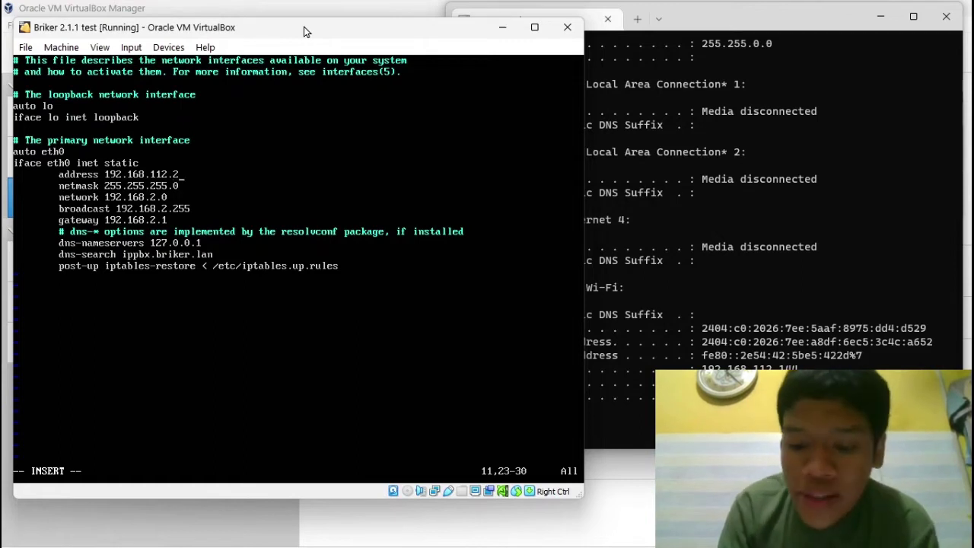
key(BackSpace)
text(10)
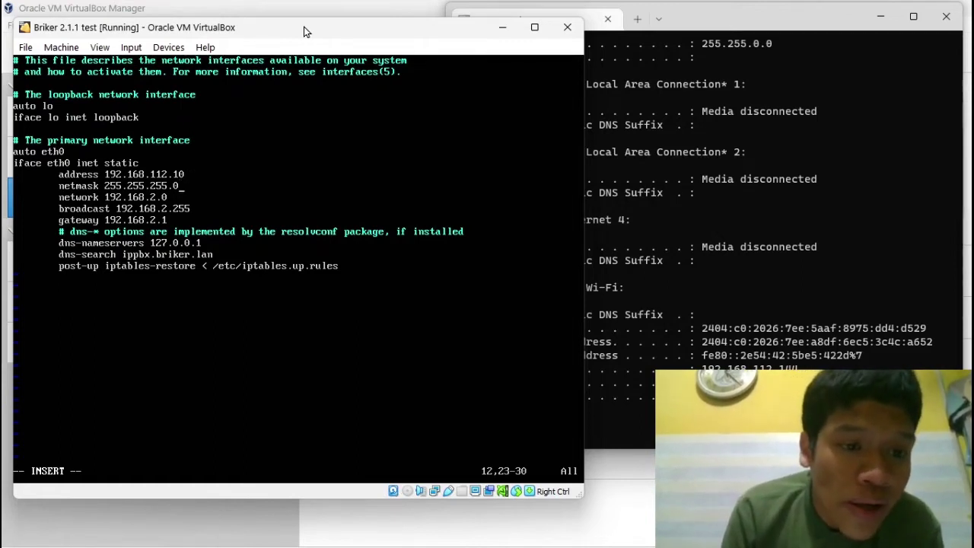
Step: Change the network to 192.168.112.0 and the gateway to 192.168.112.1
key(Down)
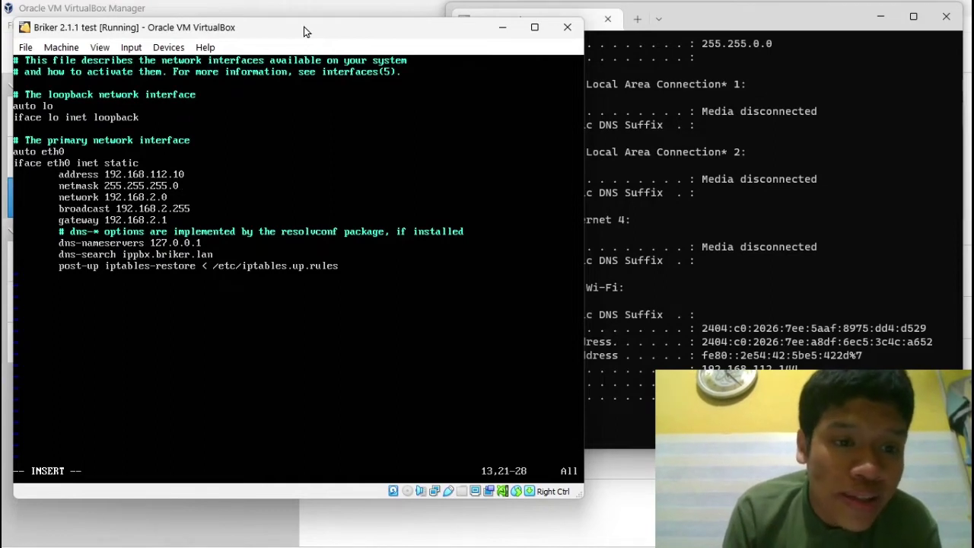
key(Left)
key(Left)
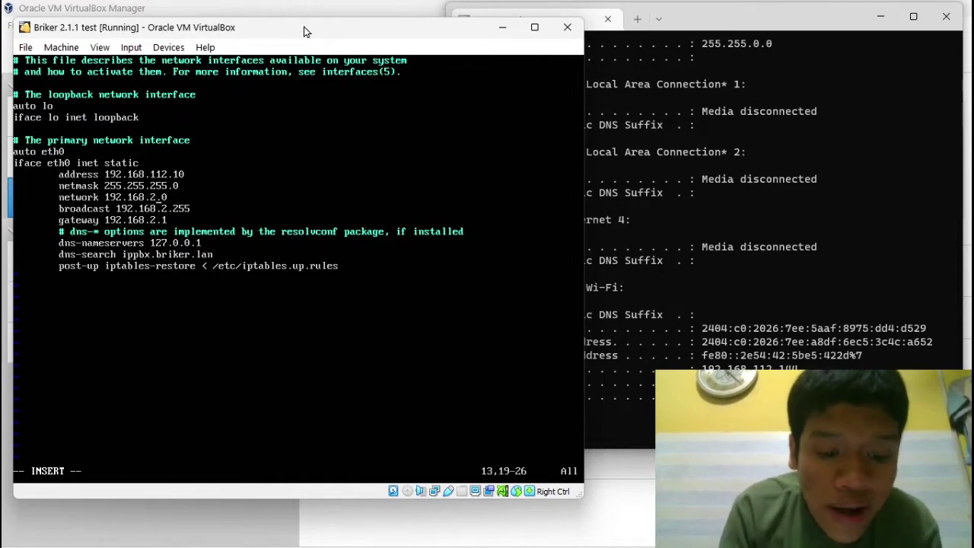
key(BackSpace)
text(112)
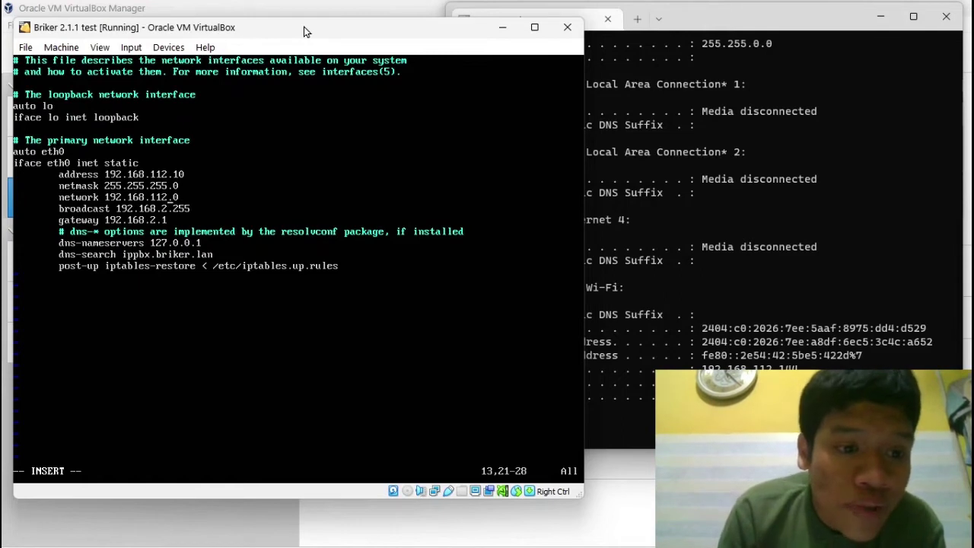
key(Down)
key(Down)
key(Left)
key(Left)
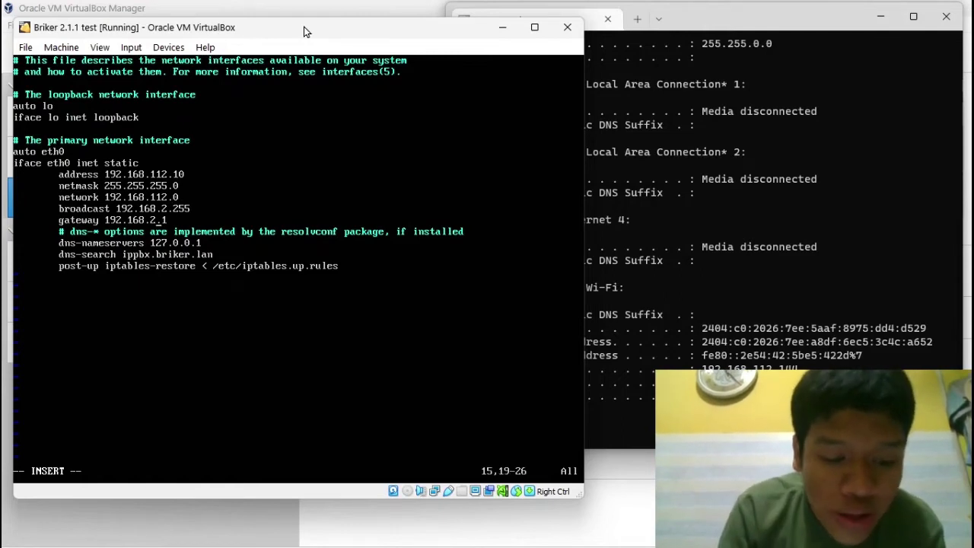
key(BackSpace)
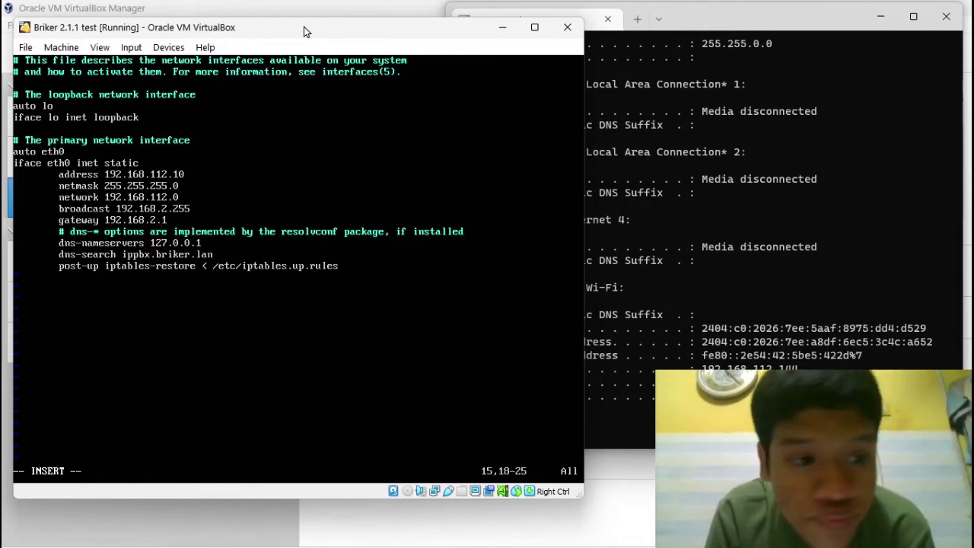
text(112)
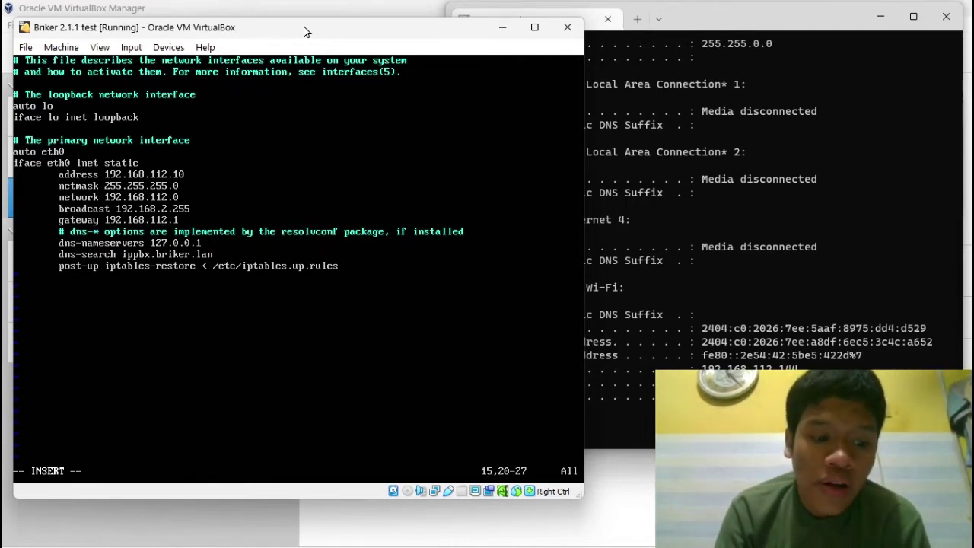
Step: Save the interfaces file and exit vi with :wq!
key(Escape)
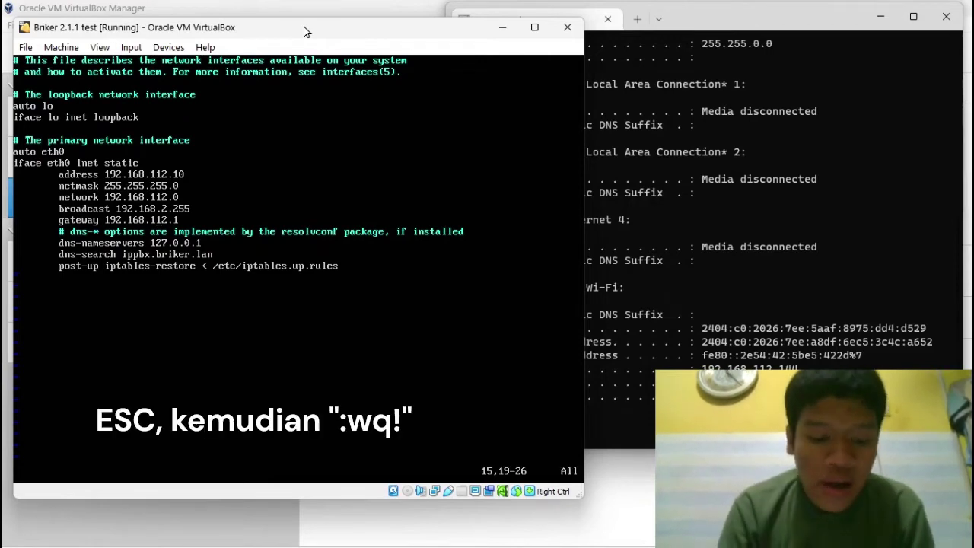
text(:)
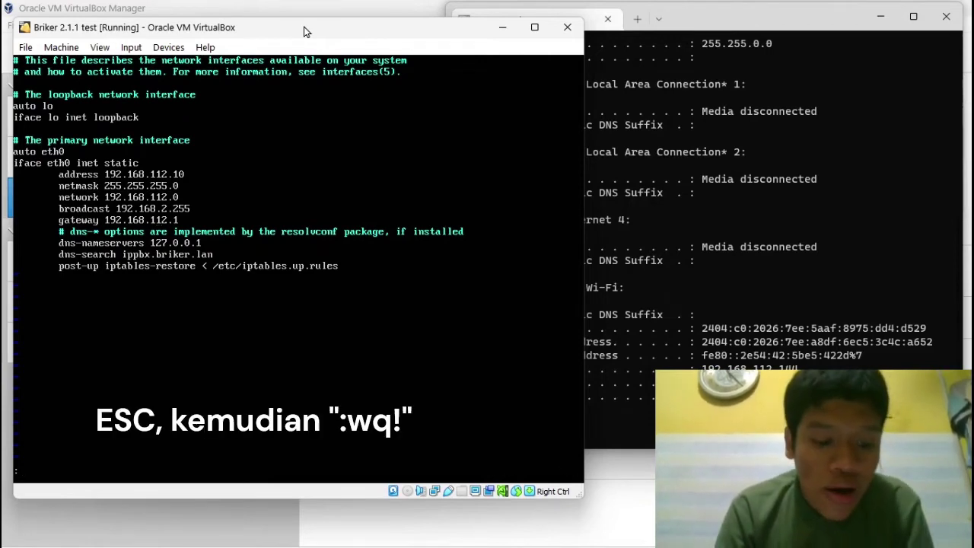
text(wq)
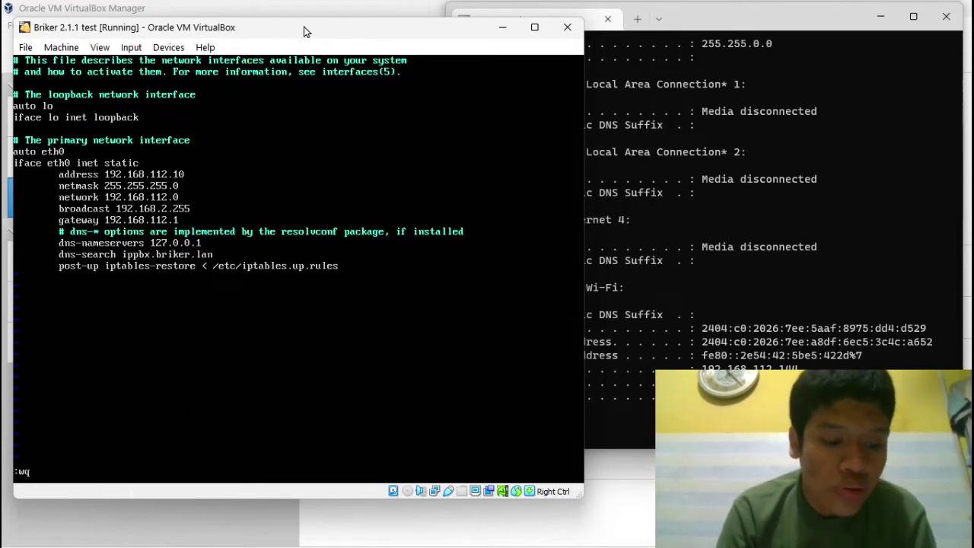
text(!)
key(Return)
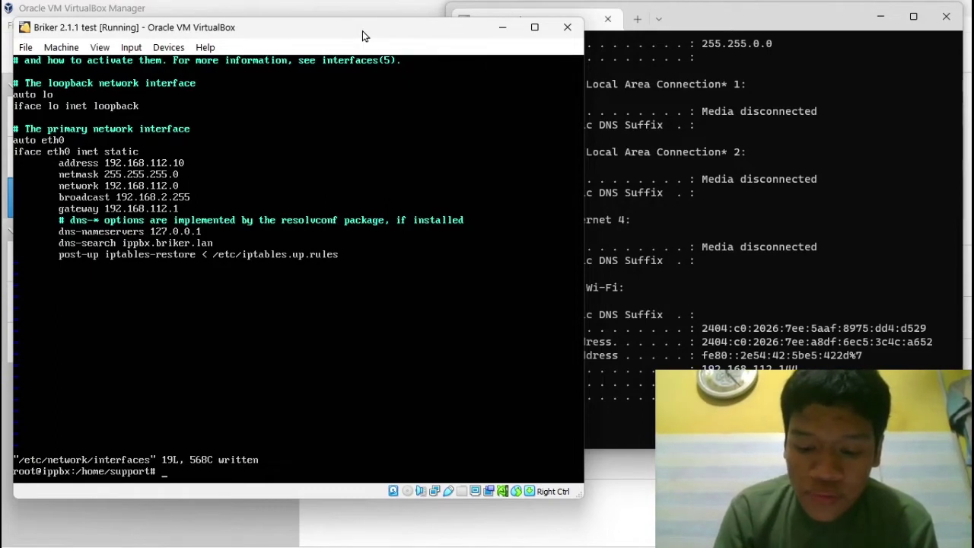
Step: Run /etc/init.d/networking restart, then ifconfig to confirm eth0 at 192.168.112.10
text(/e)
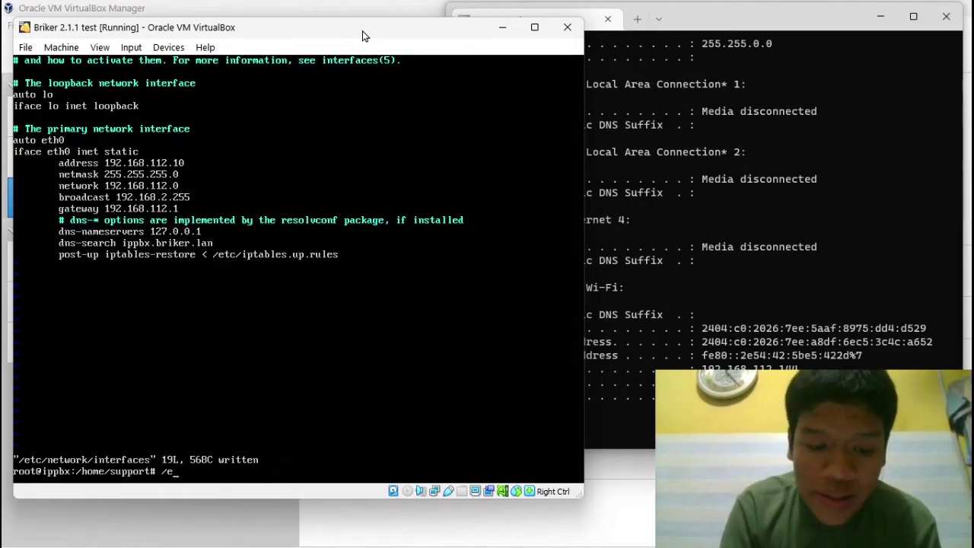
text(tc/)
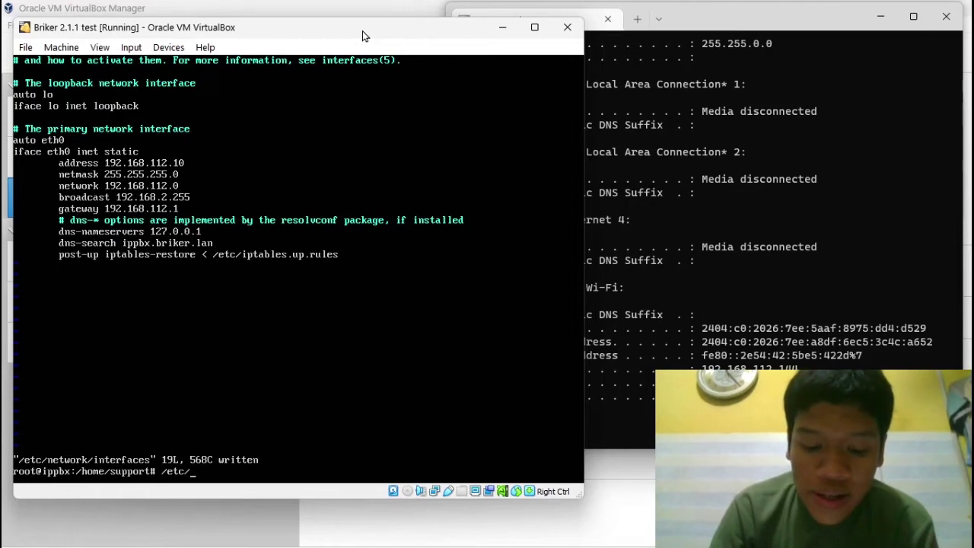
text(init)
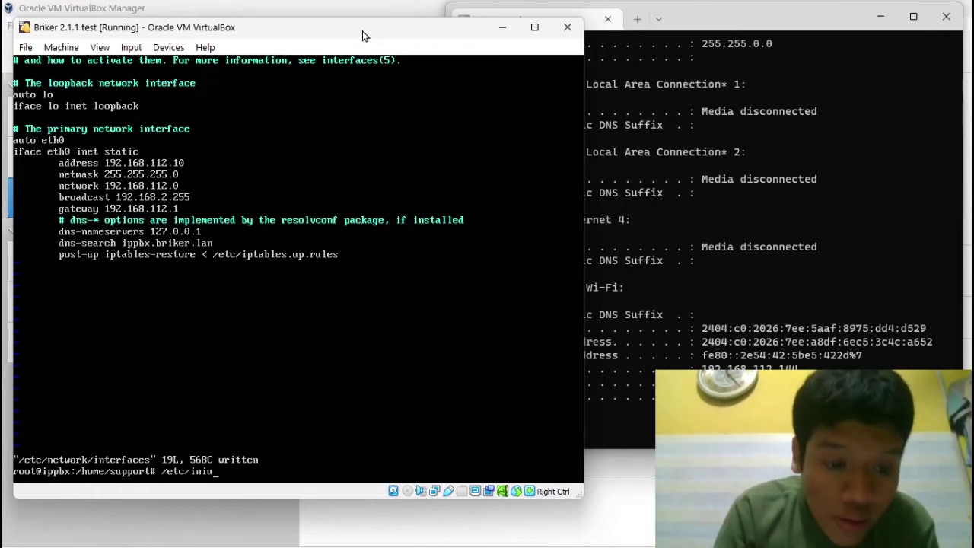
text(.d)
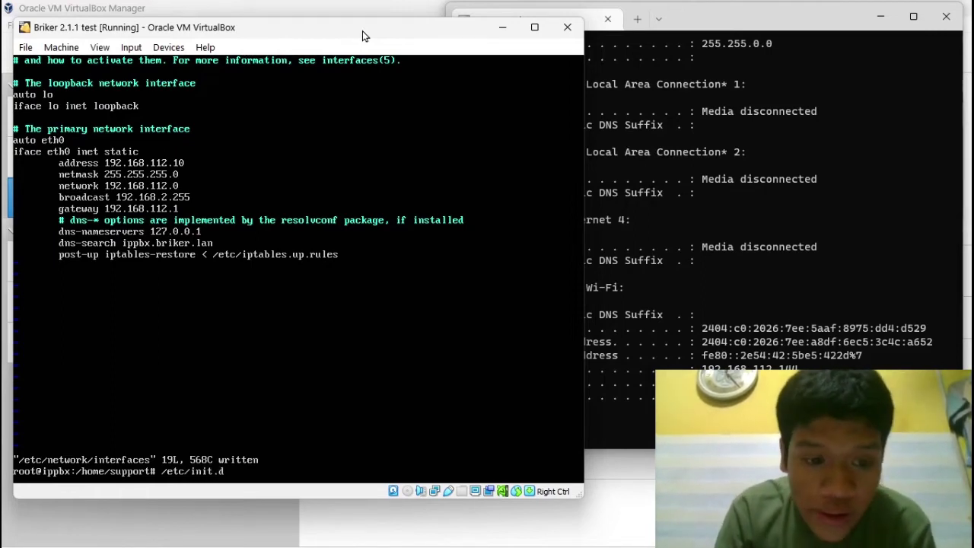
text(/net)
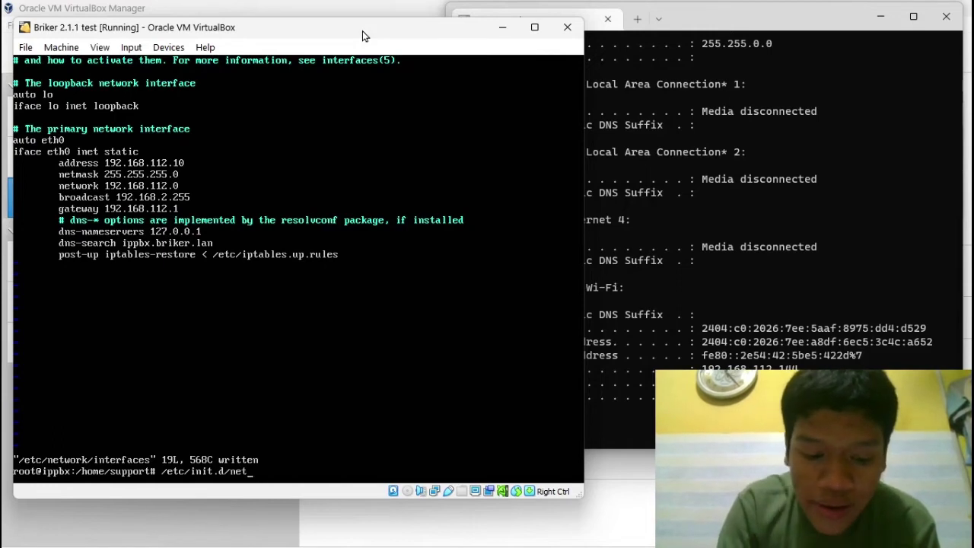
text(working)
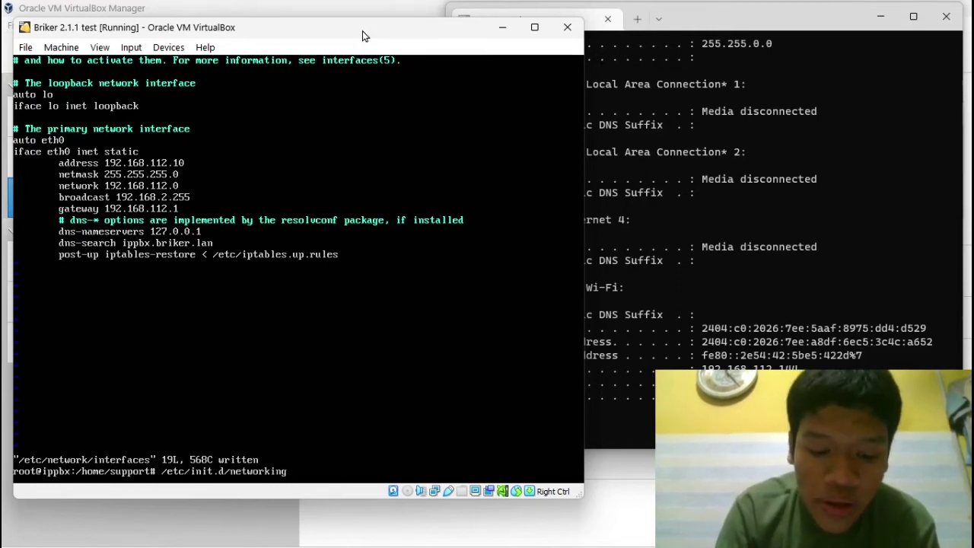
text( restart)
key(Return)
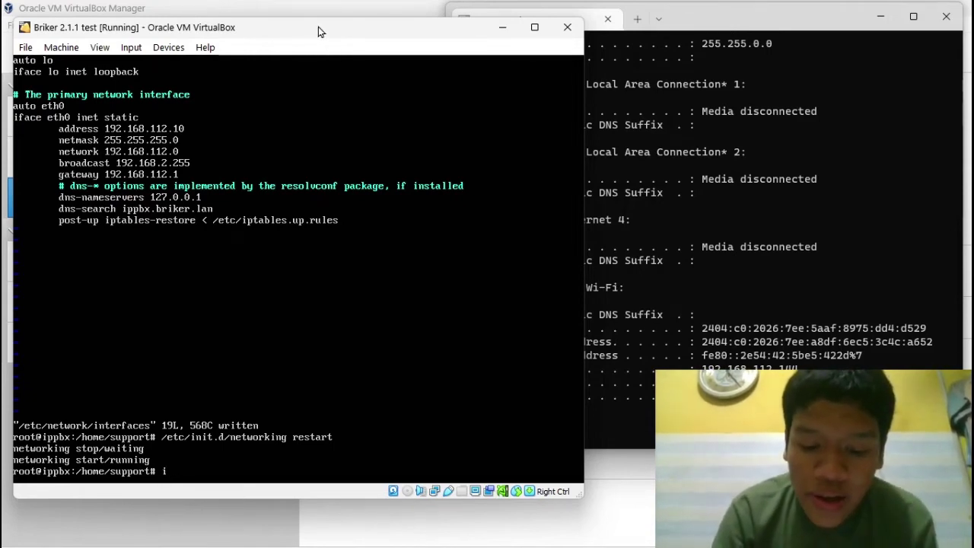
text(ifcon)
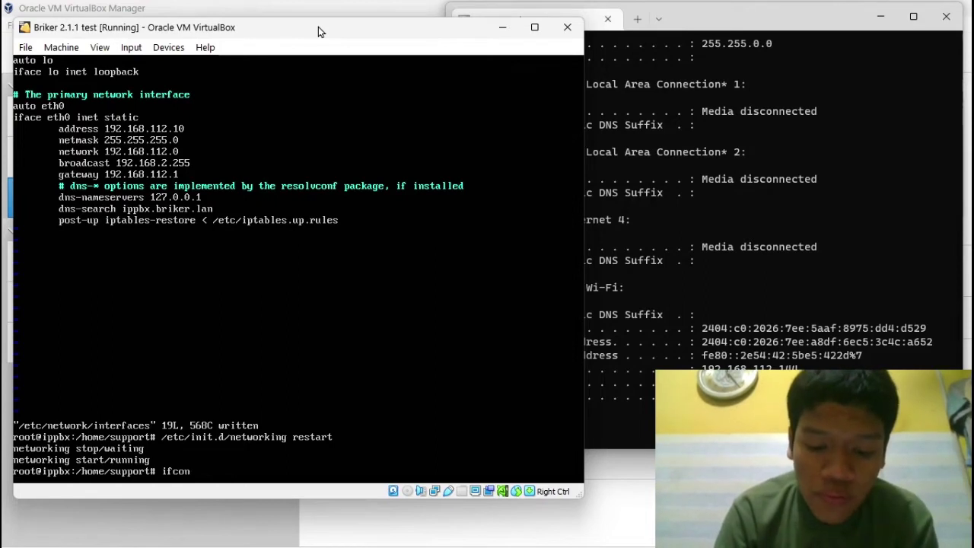
text(fig)
key(Return)
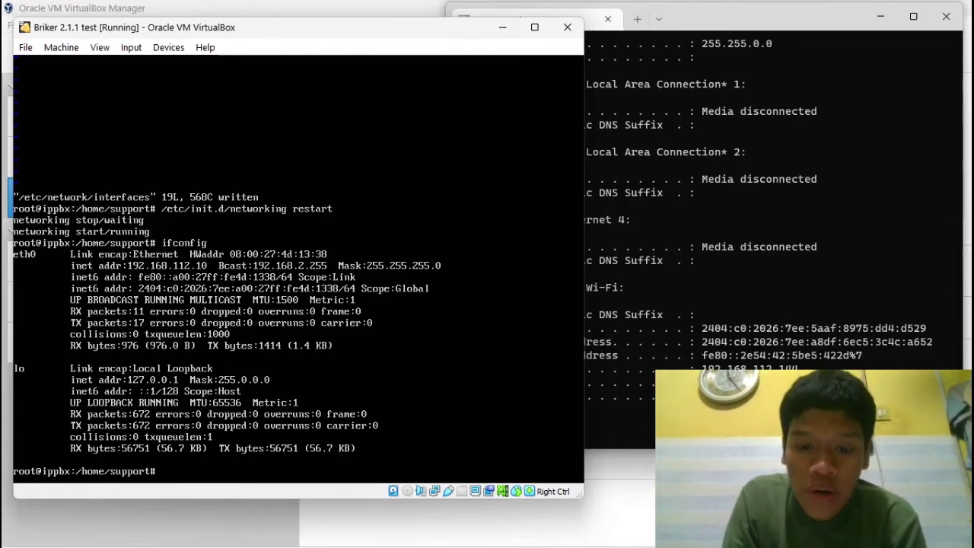
mouse_move(571, 524)
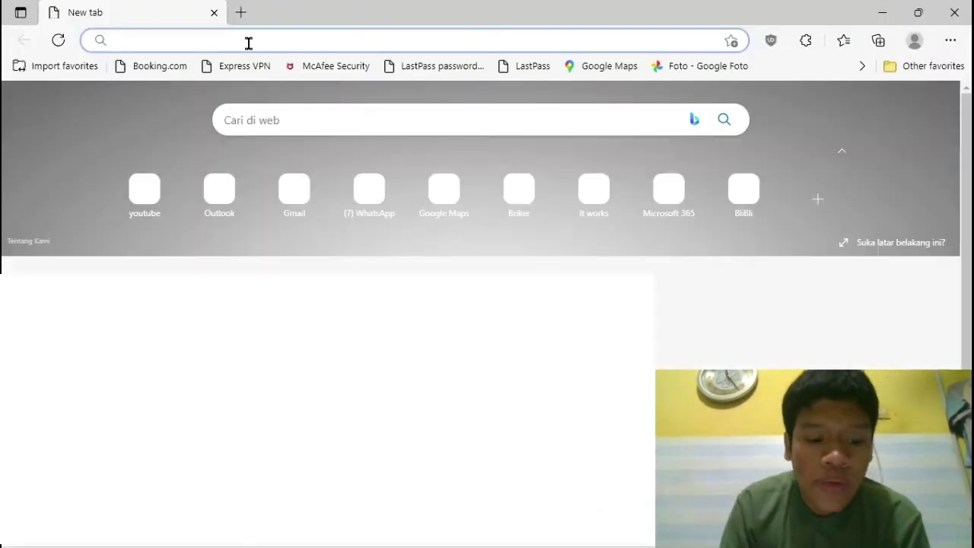
Step: Browse to 192.168.112.10 in Edge and continue past the unsafe-certificate warning
text(192.16)
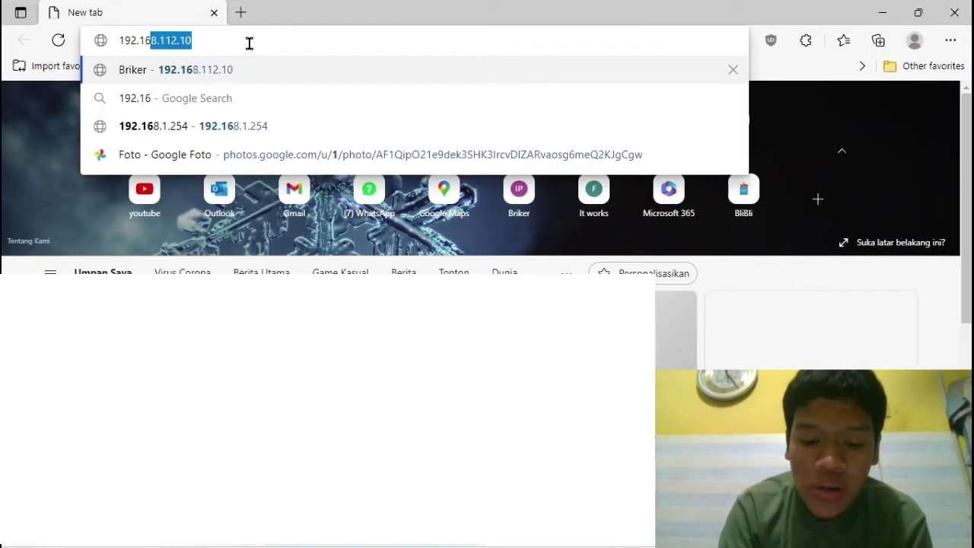
text(8.112)
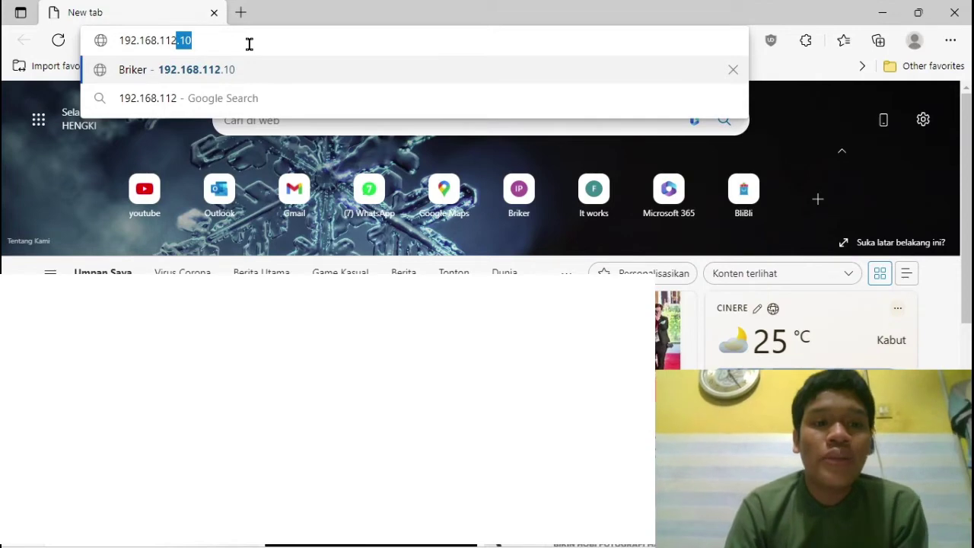
key(Return)
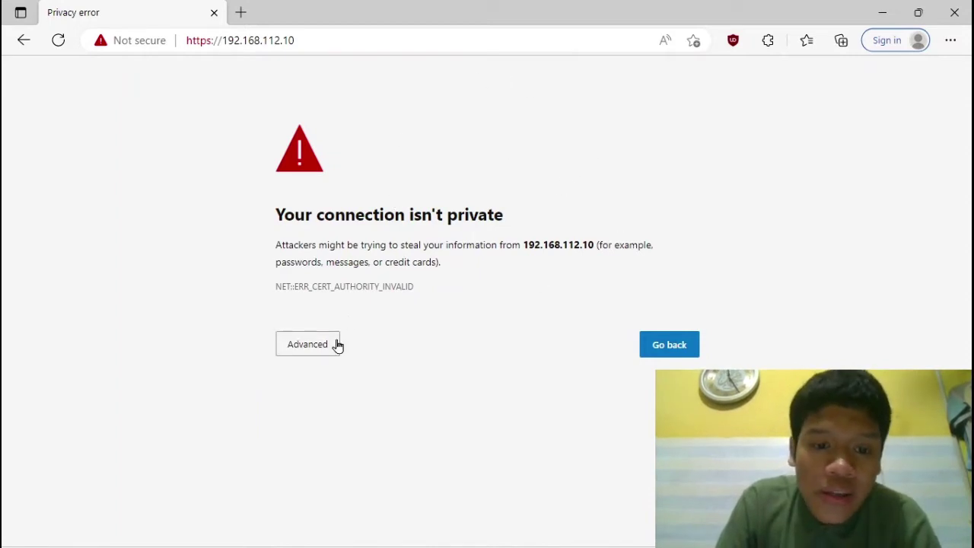
click(312, 346)
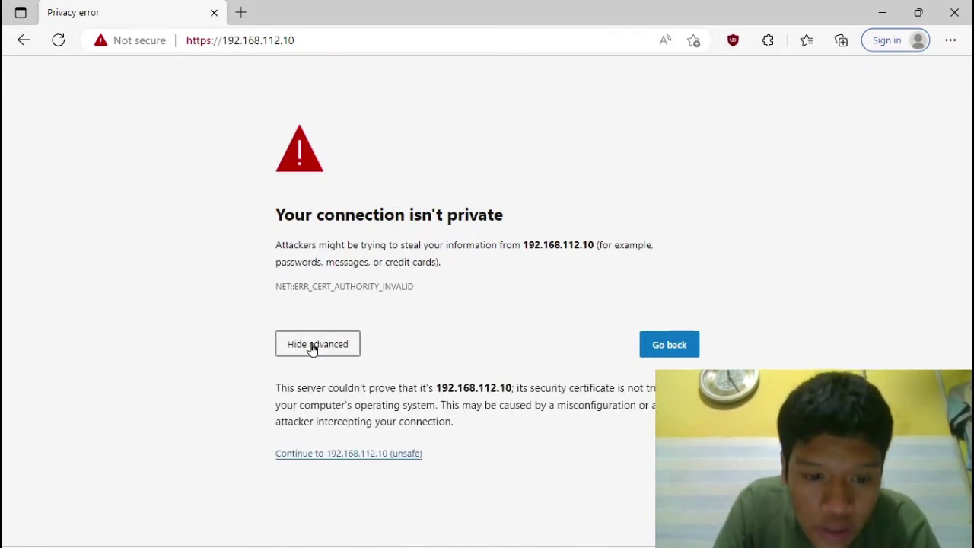
click(358, 459)
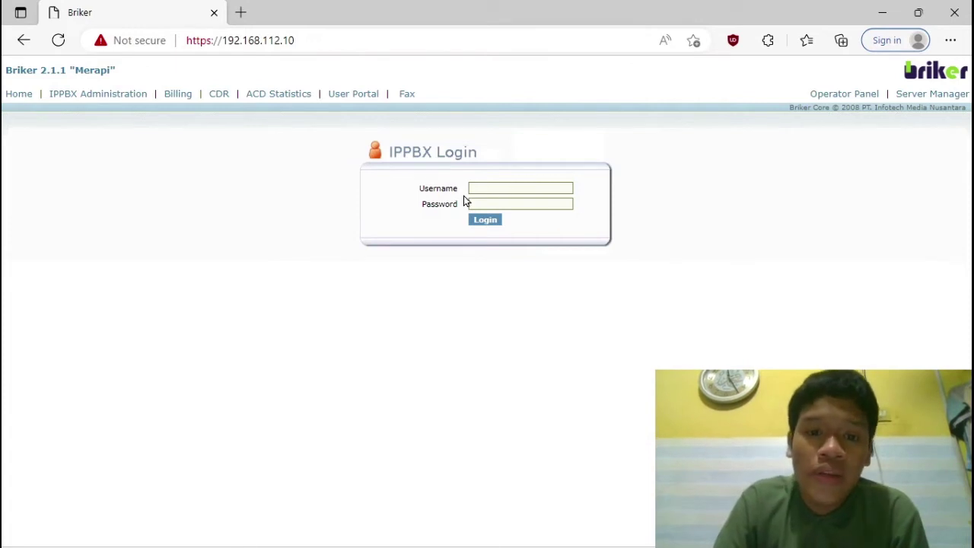
Step: Log in as administrator with the account password and open the IPPBX administration area
click(491, 187)
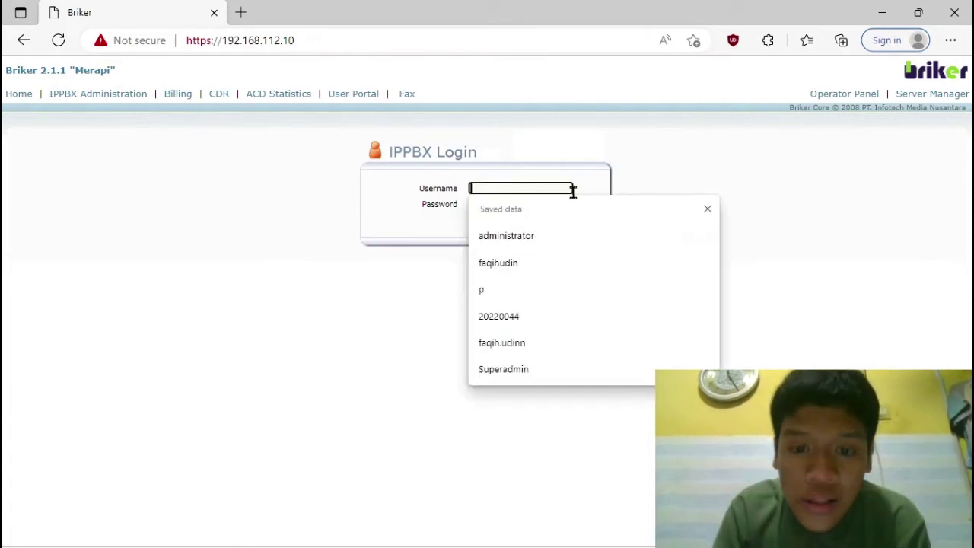
click(524, 238)
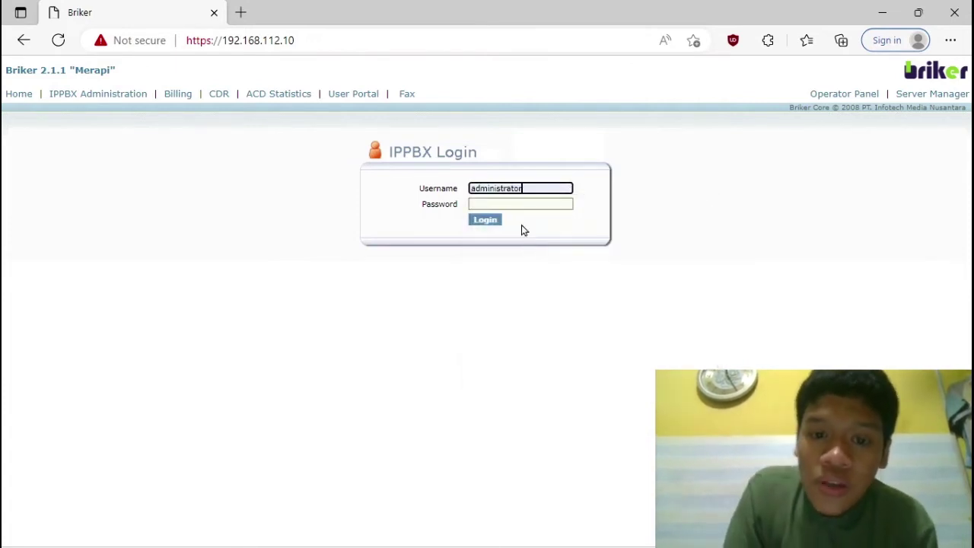
click(516, 203)
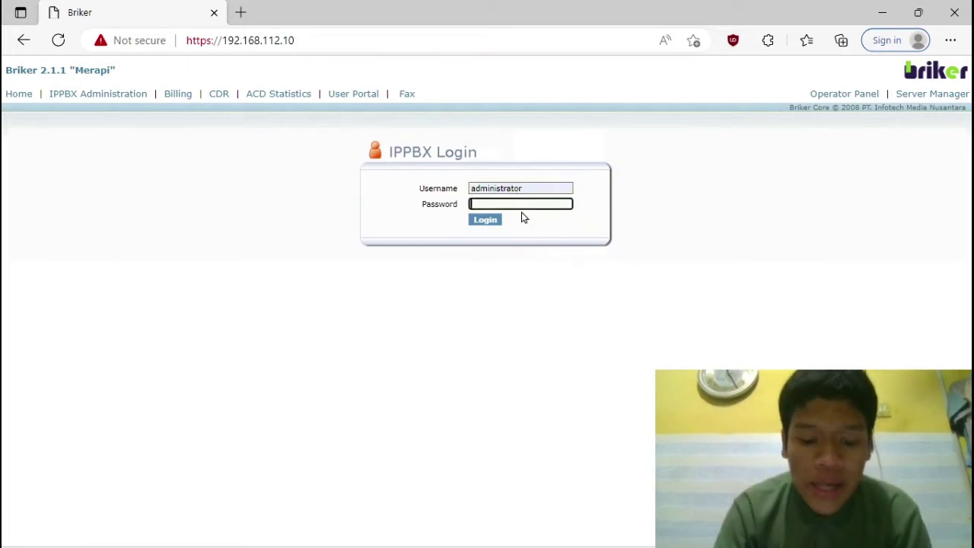
text(ariker)
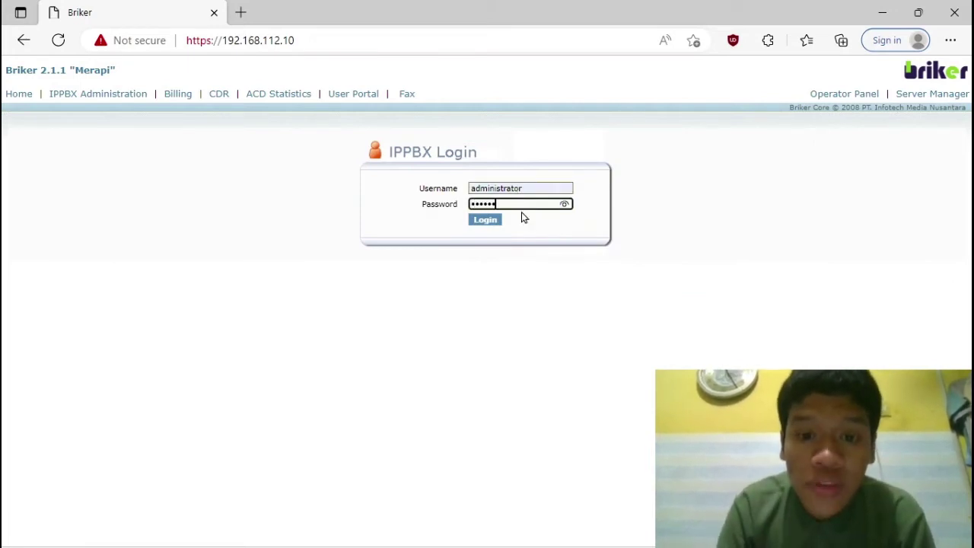
key(Return)
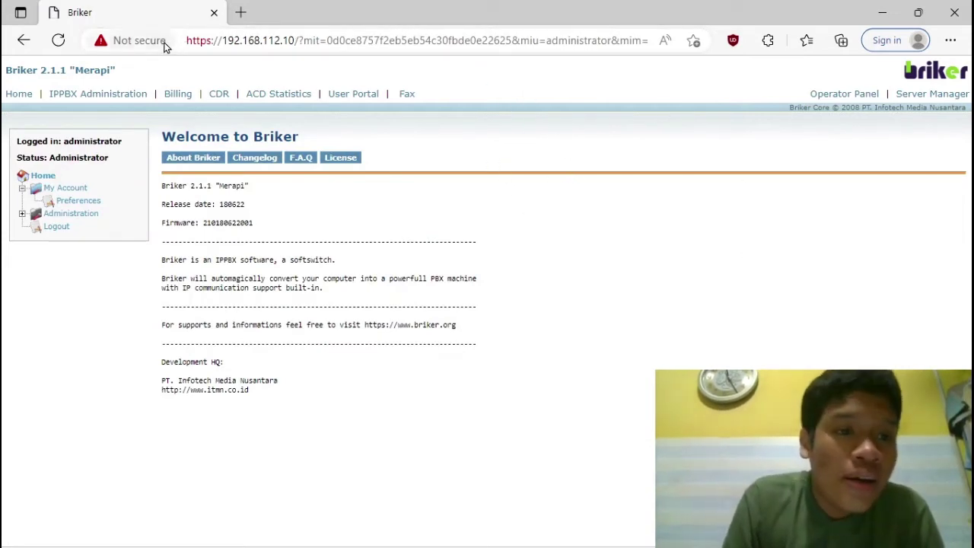
click(121, 98)
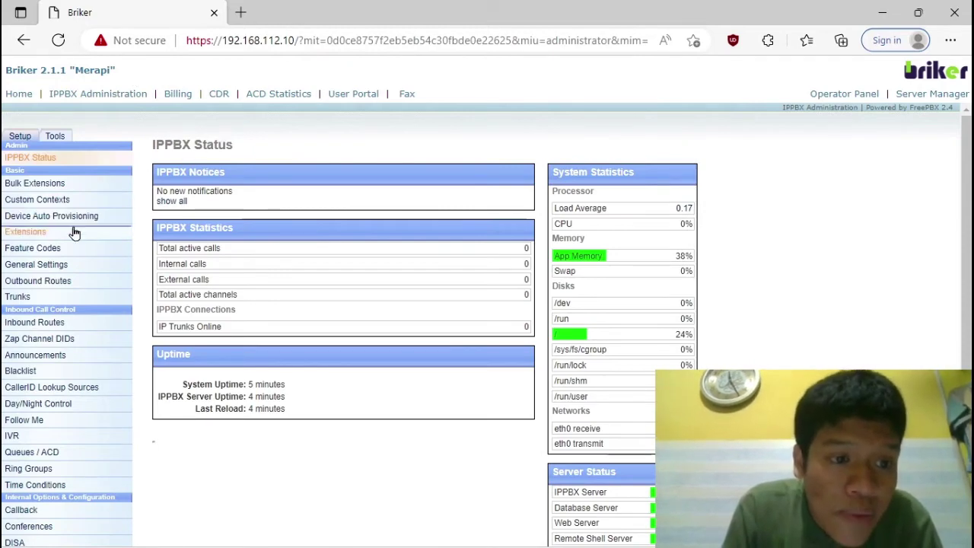
Step: Add a new extension with Generic SIP Device as the device type to reach the SIP extension form
click(23, 237)
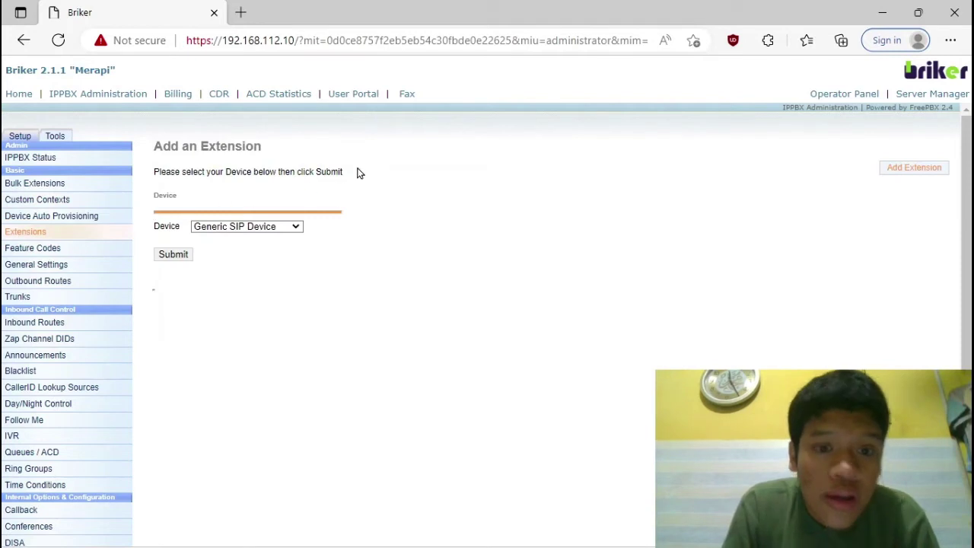
click(251, 228)
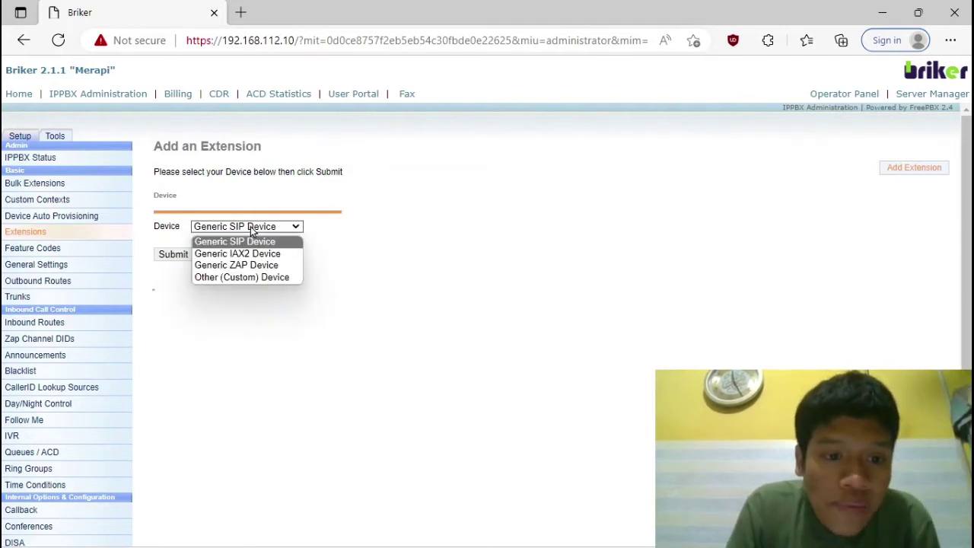
click(244, 242)
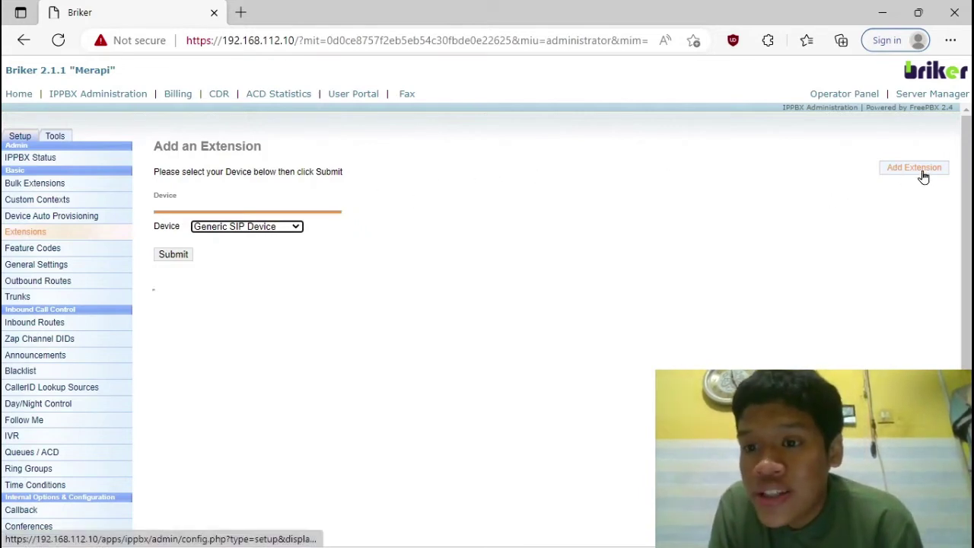
click(174, 255)
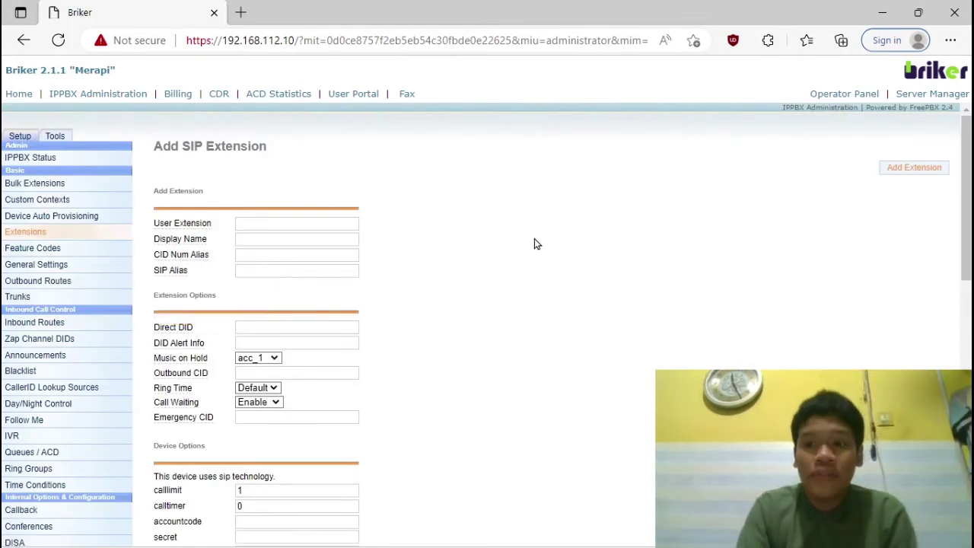
Step: Enter user extension 101, display name user1 and SIP alias 101
scroll(386, 267, down, 1)
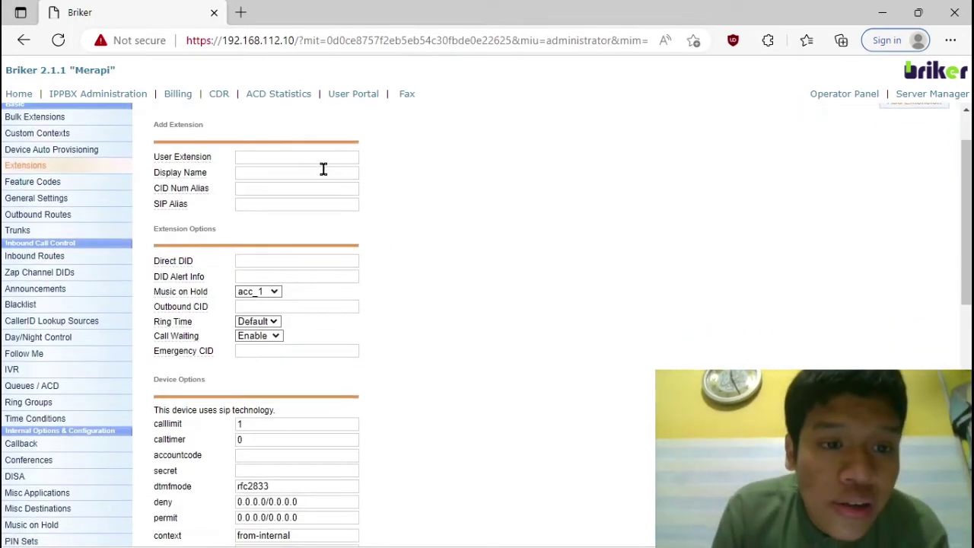
click(256, 155)
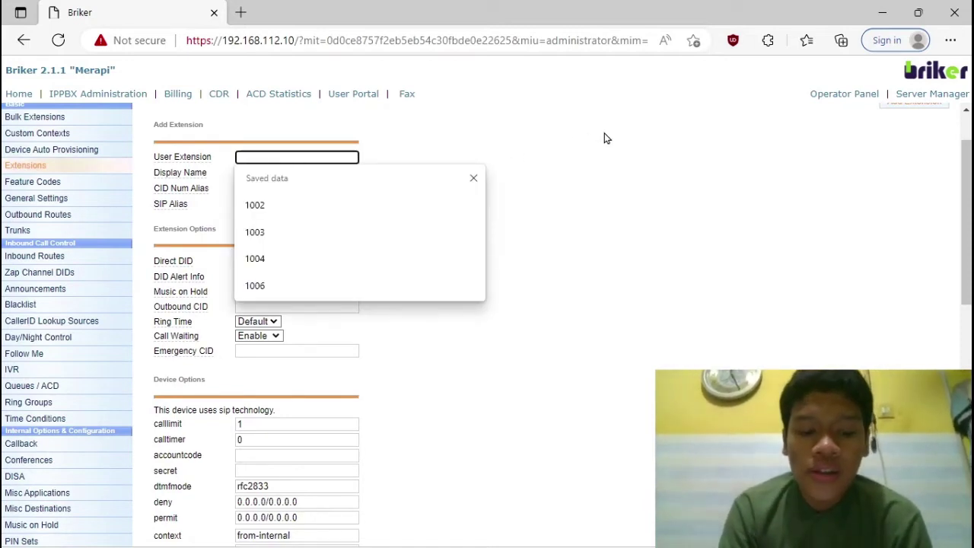
text(101)
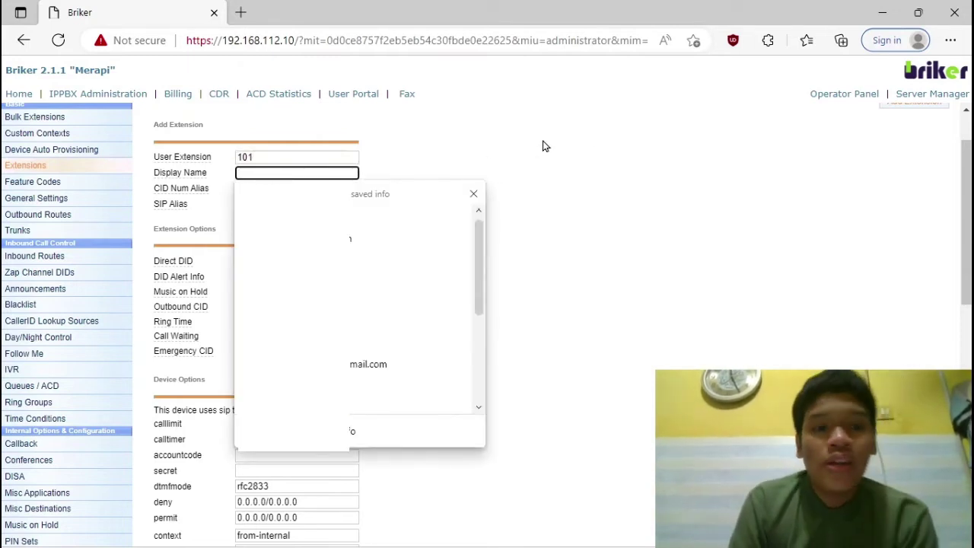
text(user1)
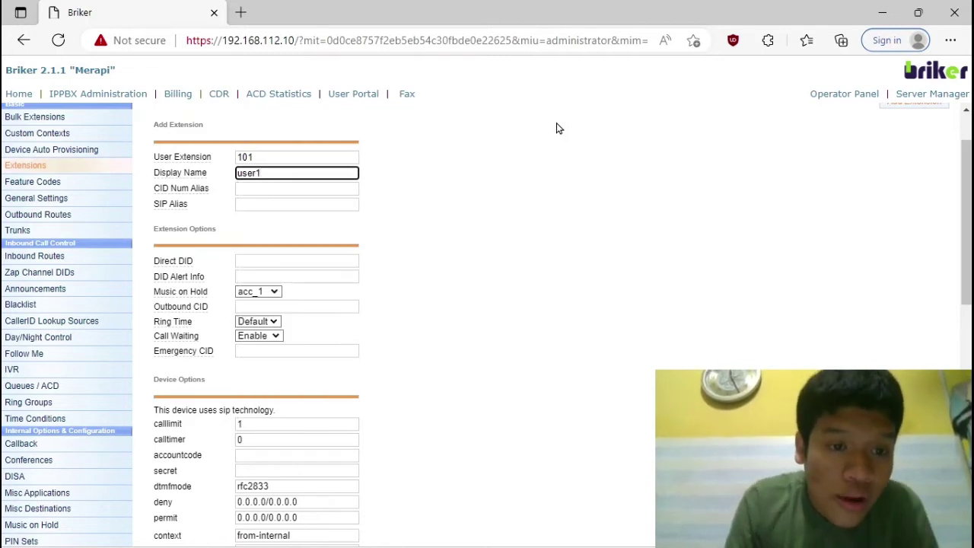
click(245, 204)
text(1)
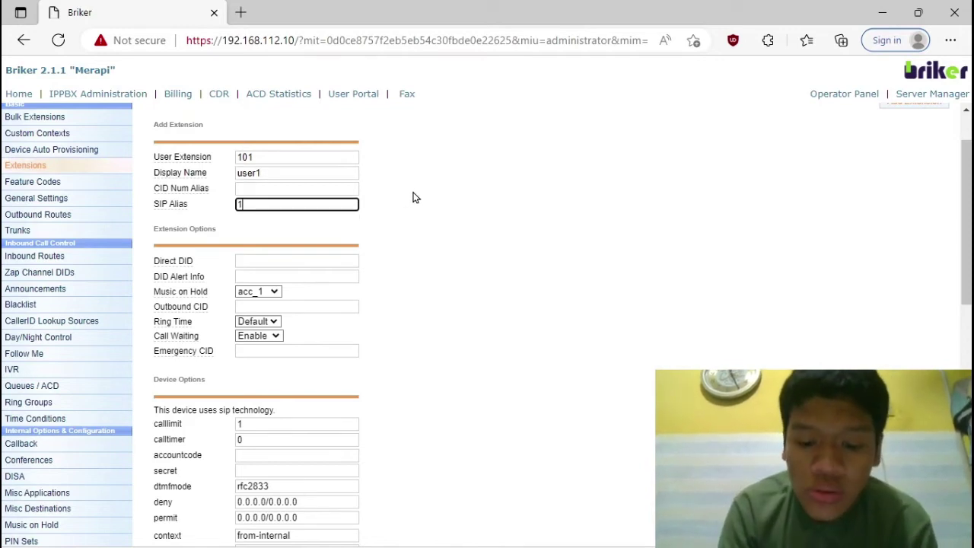
text(01)
Step: Set the accountcode to 101 and enter the extension's secret password
scroll(411, 246, down, 3)
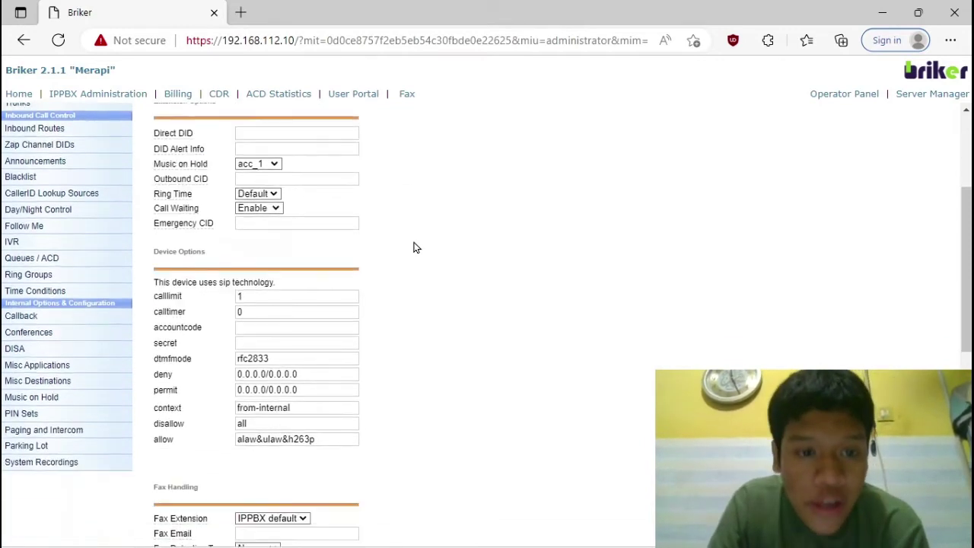
scroll(459, 190, down, 6)
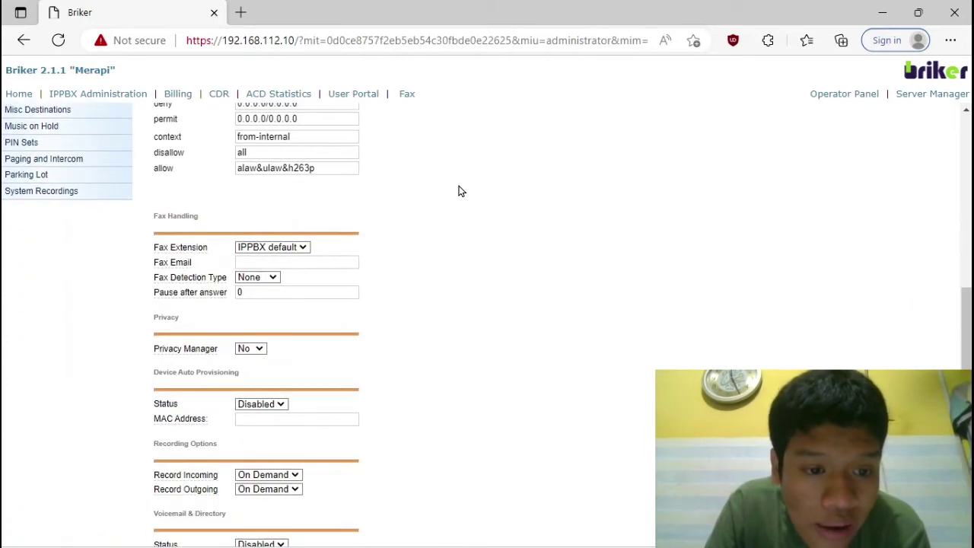
scroll(459, 190, up, 5)
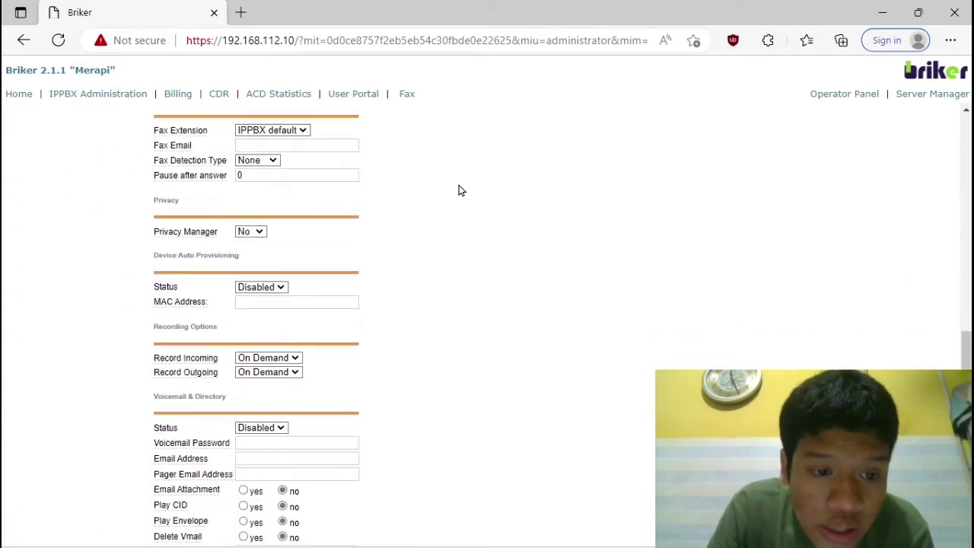
scroll(420, 236, up, 1)
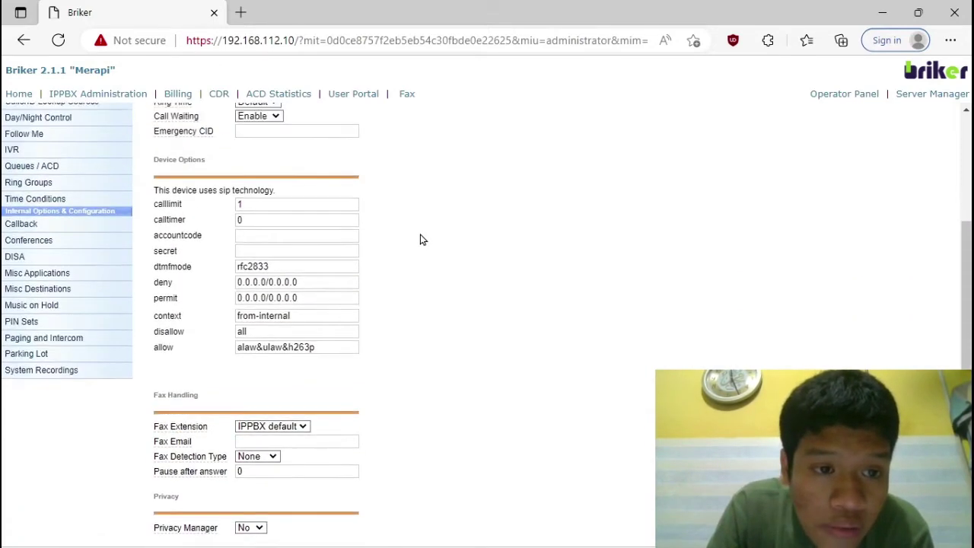
click(273, 234)
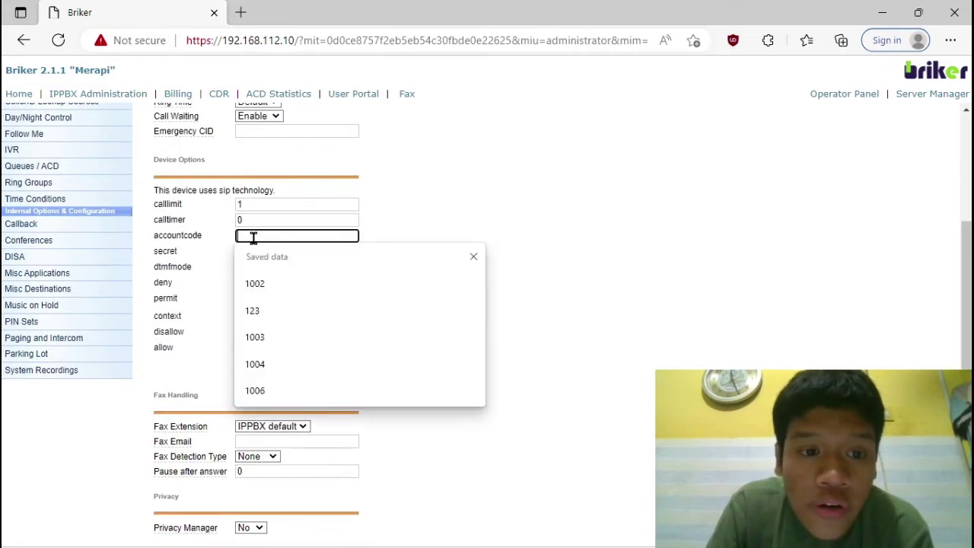
scroll(252, 239, up, 4)
scroll(259, 215, down, 3)
scroll(259, 220, down, 1)
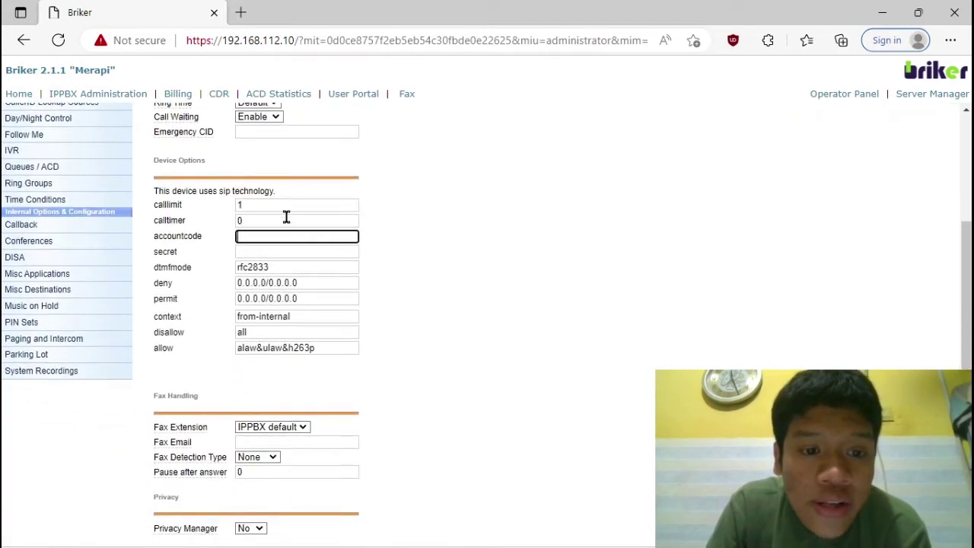
text(101)
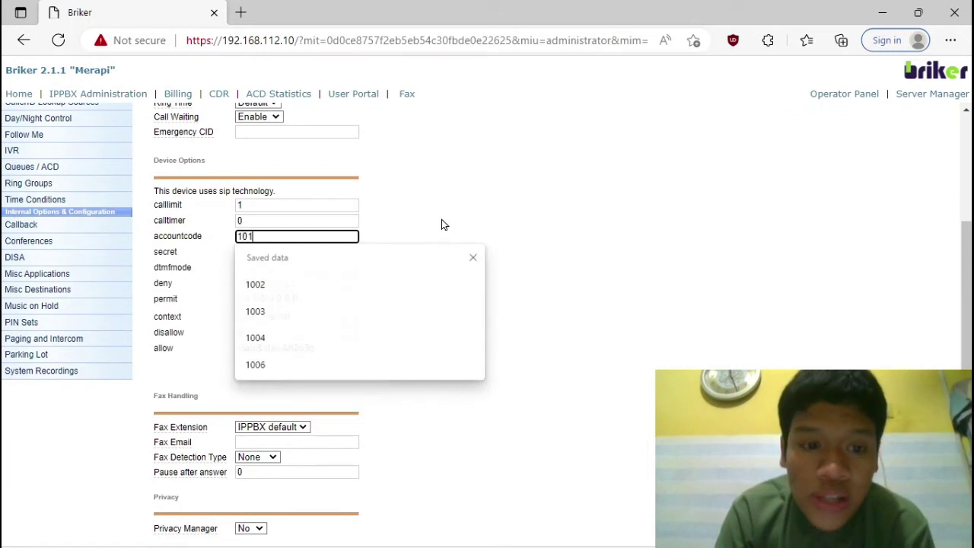
scroll(288, 217, up, 4)
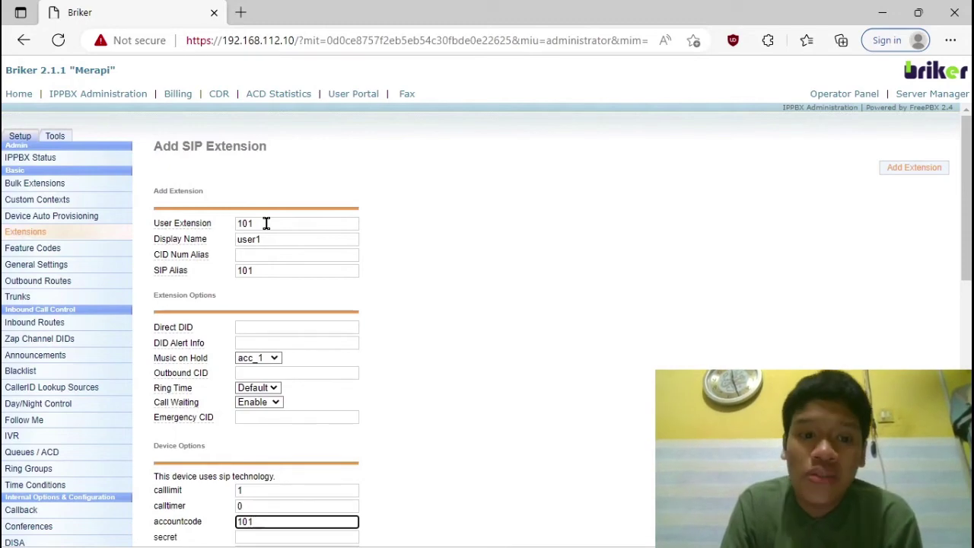
scroll(267, 223, down, 4)
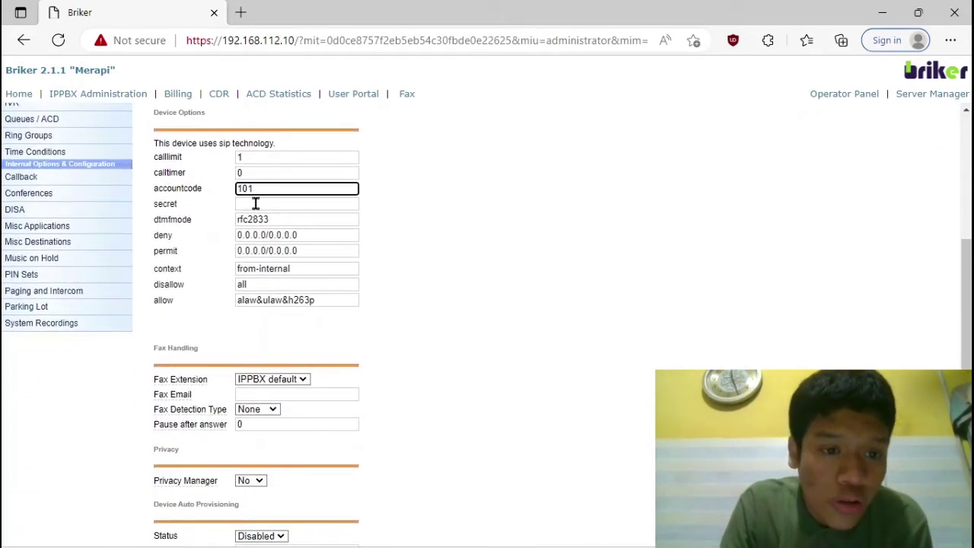
click(256, 203)
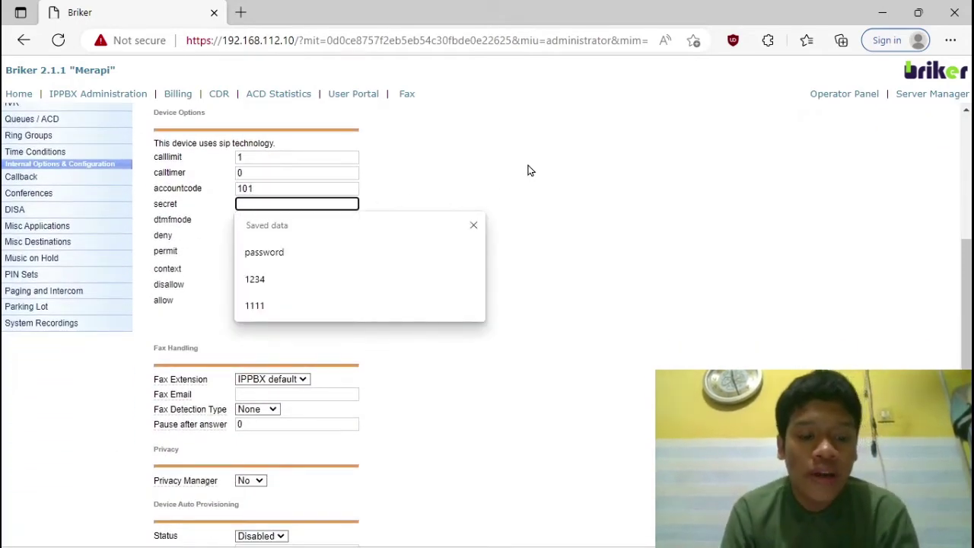
text(123)
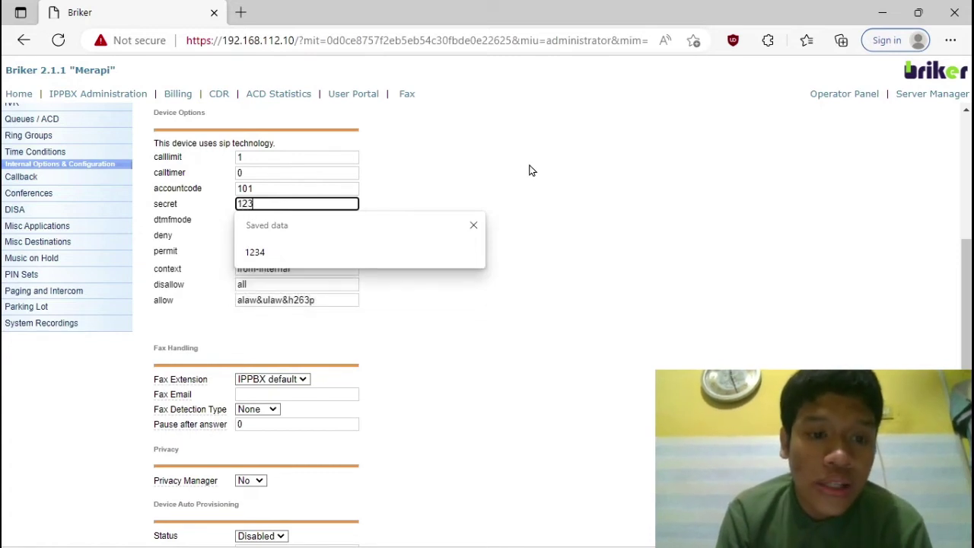
scroll(467, 337, down, 5)
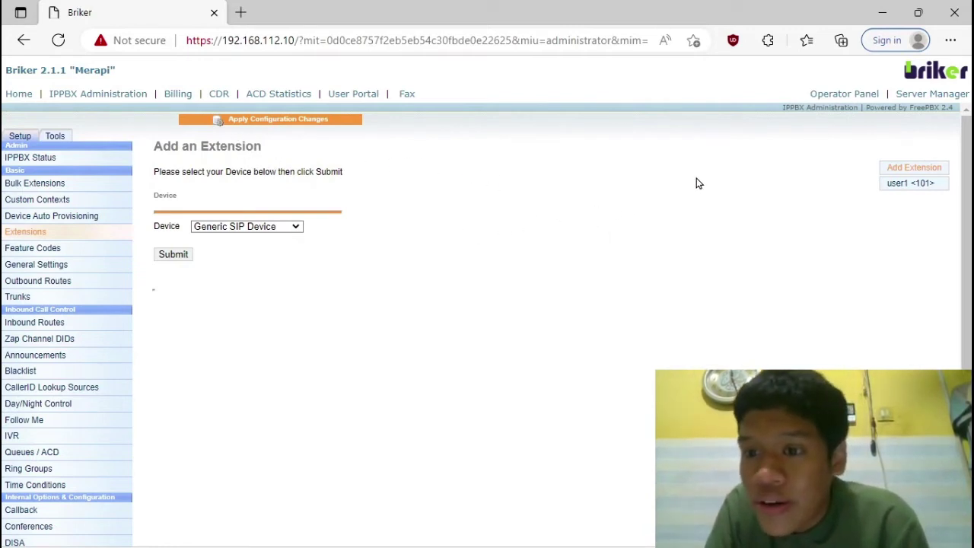
Step: Start another Generic SIP extension with number 102, display name user2 and SIP alias 102
click(912, 170)
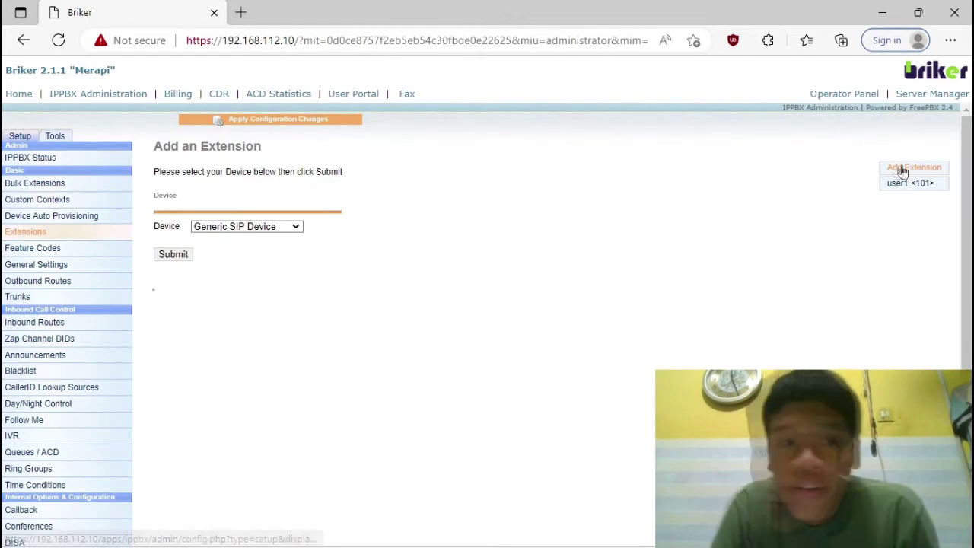
click(175, 255)
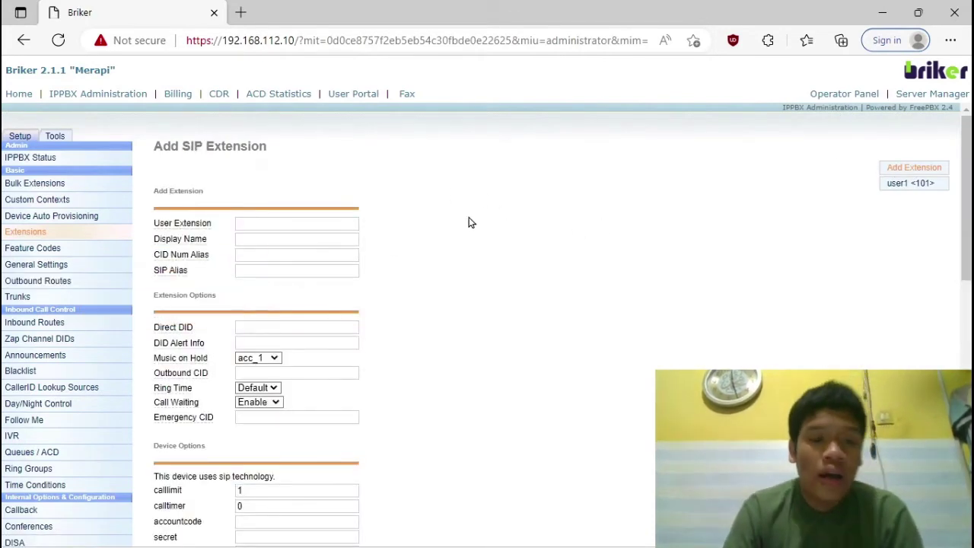
scroll(469, 222, down, 1)
click(271, 155)
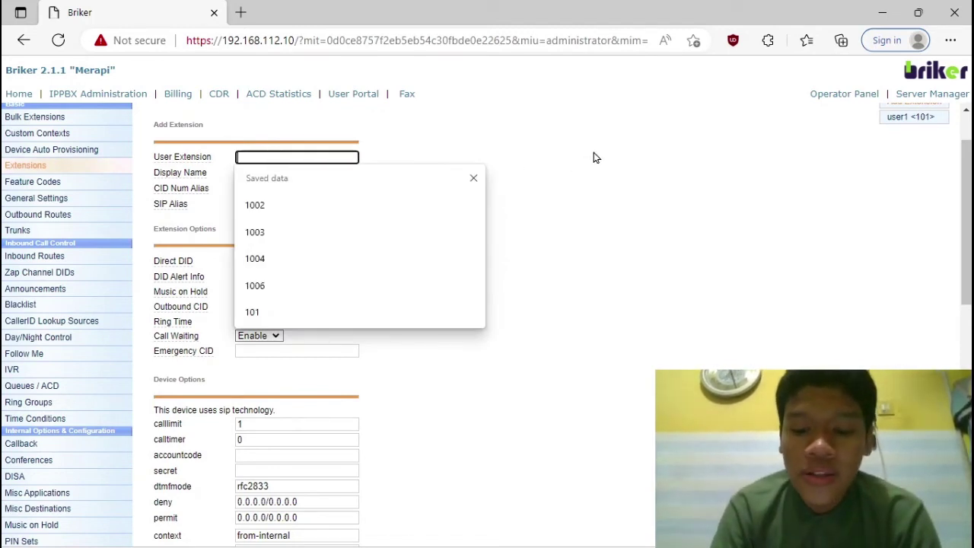
text(102)
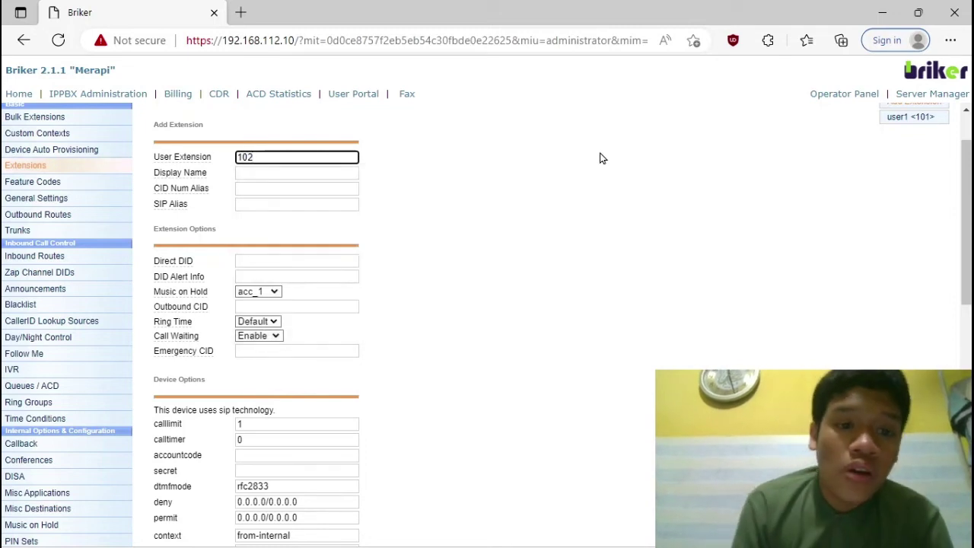
click(282, 173)
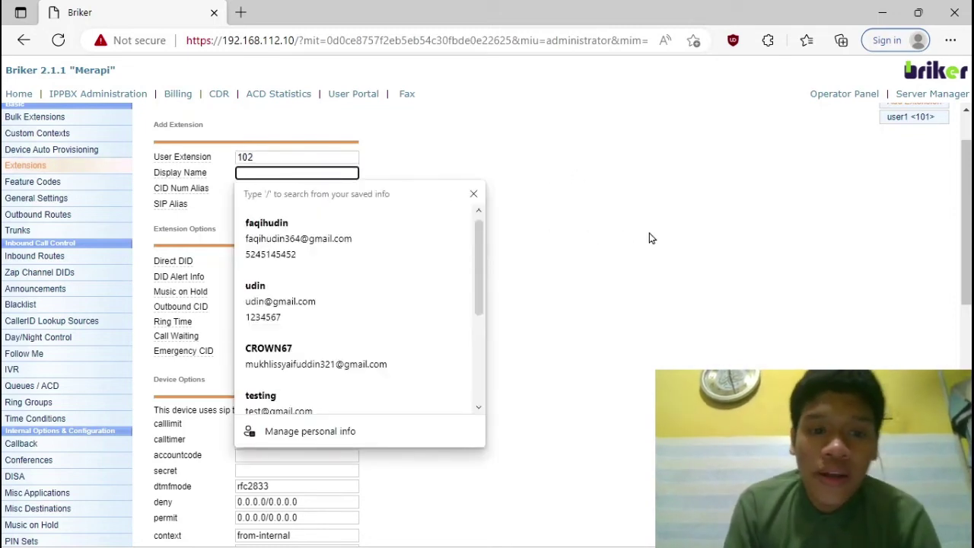
text(user2)
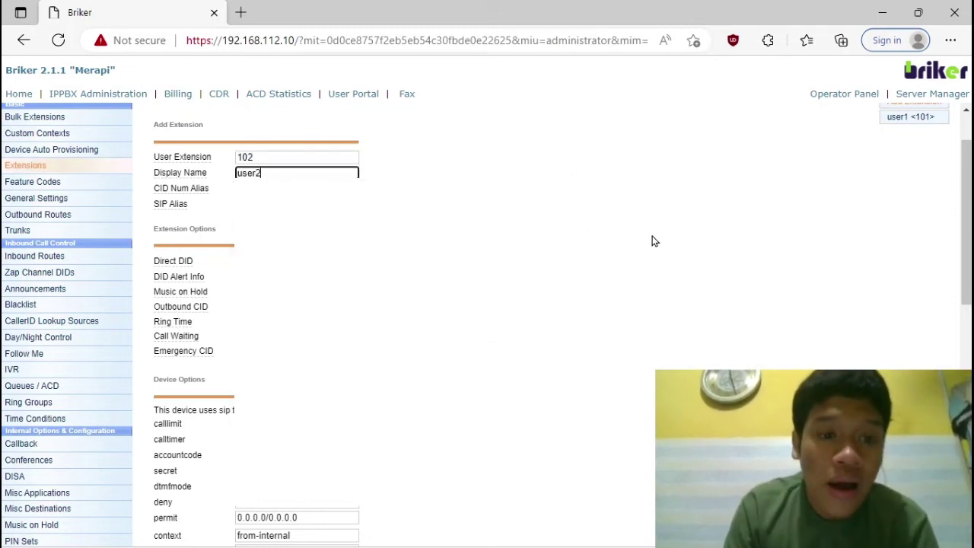
click(273, 204)
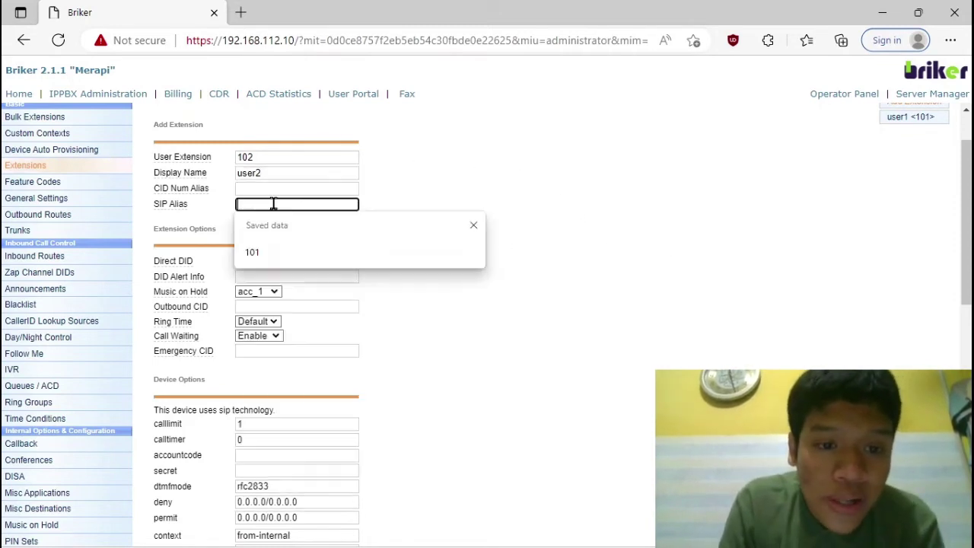
text(102)
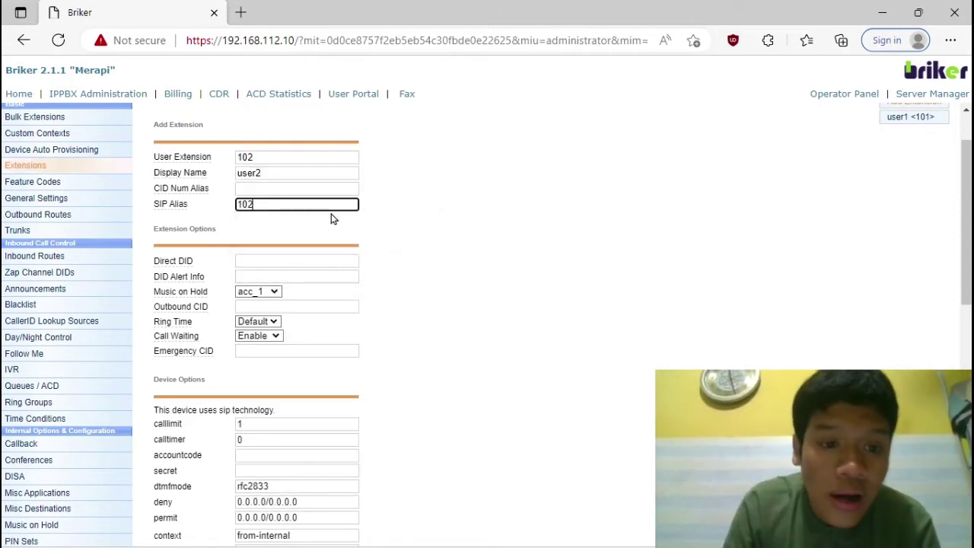
Step: Set accountcode 102, enter the secret password, and save extension 102
scroll(326, 255, down, 3)
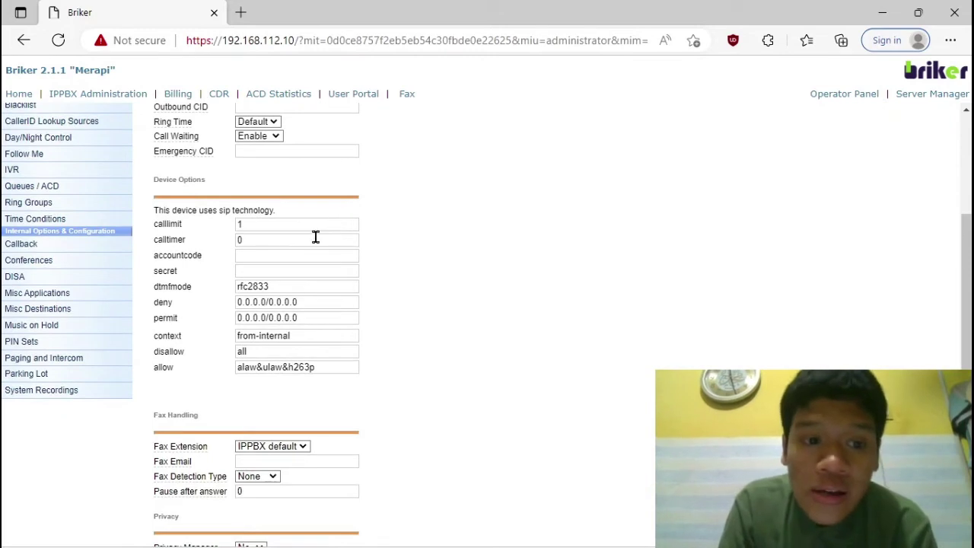
click(289, 257)
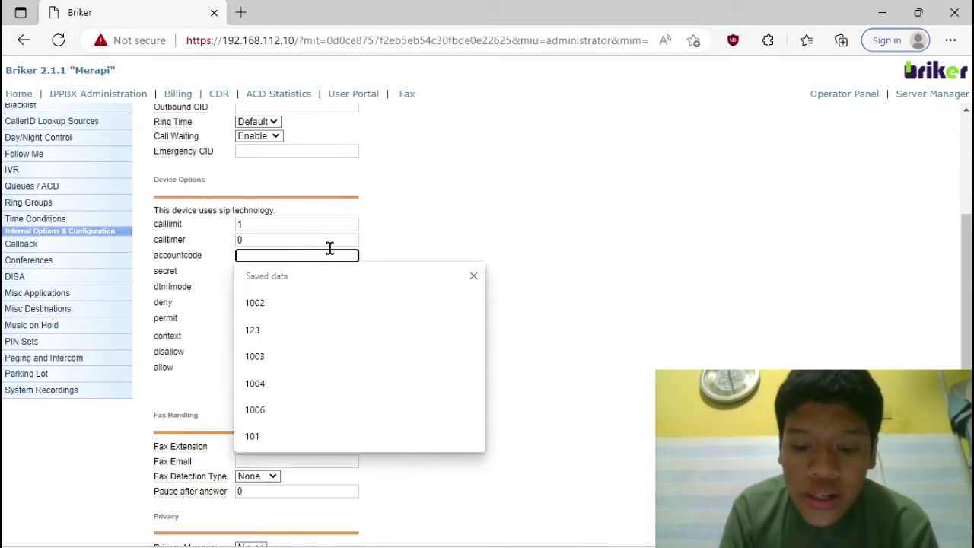
text(102)
click(288, 270)
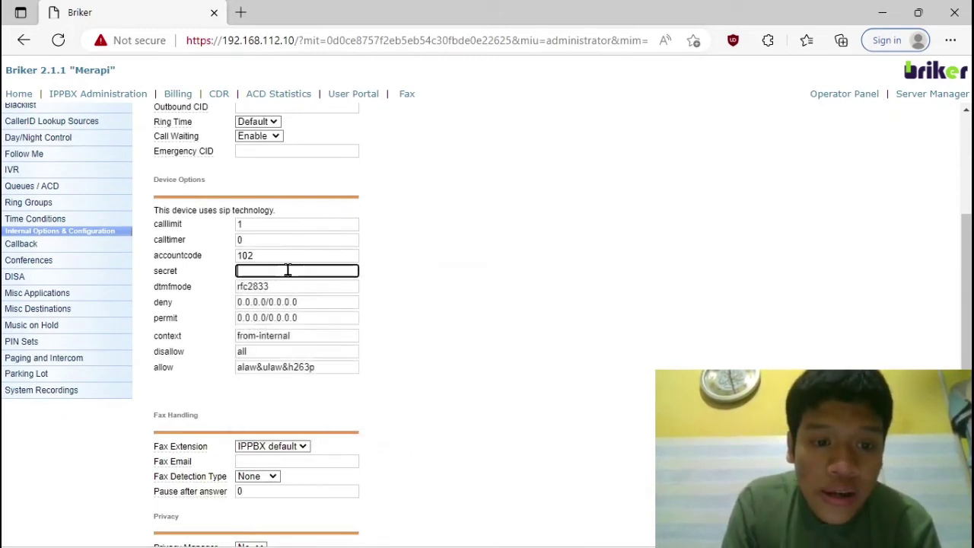
text(321)
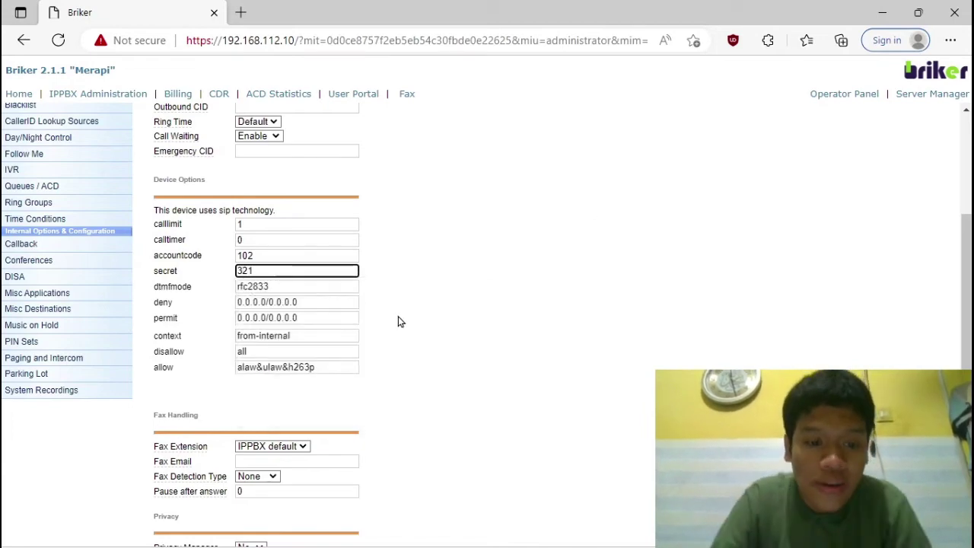
scroll(398, 313, down, 3)
scroll(398, 318, down, 3)
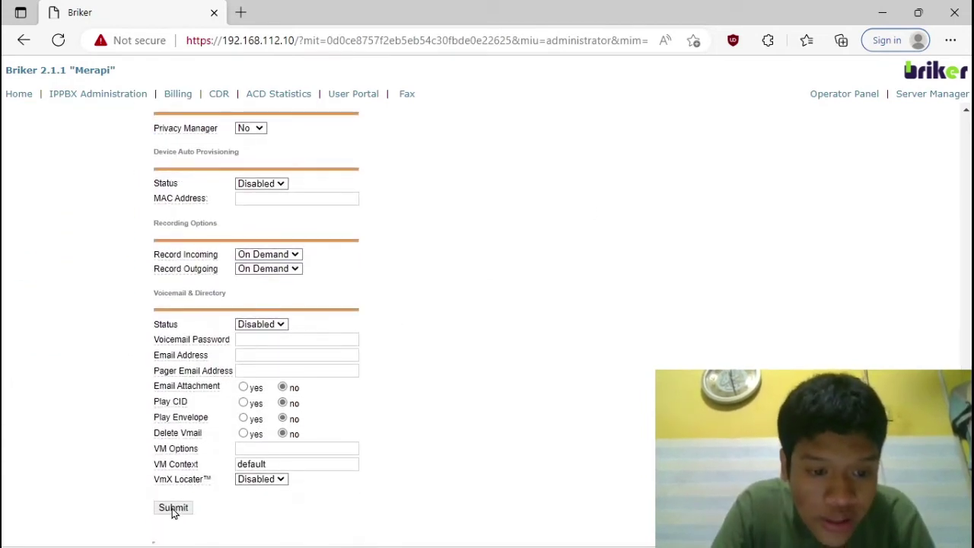
click(174, 508)
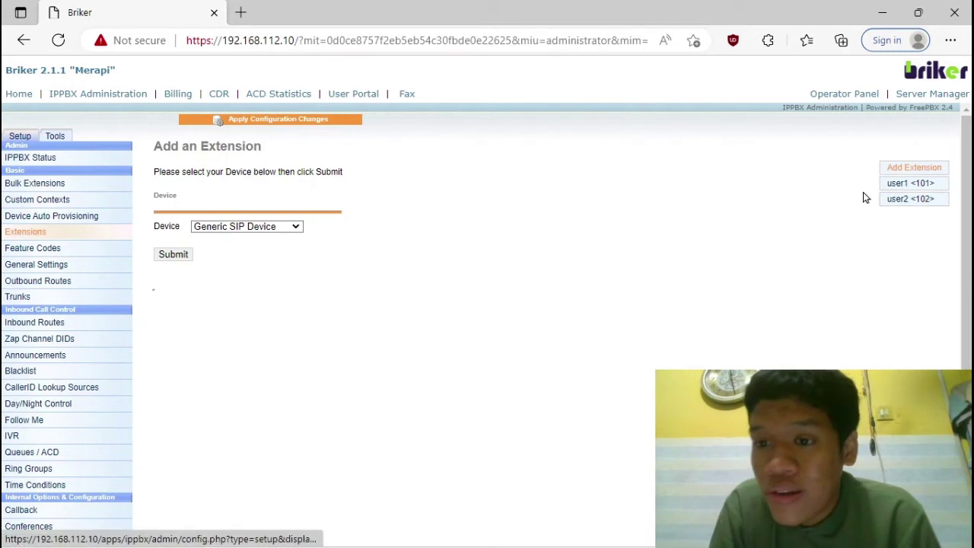
Step: Apply the pending configuration changes and reload the PBX
click(250, 120)
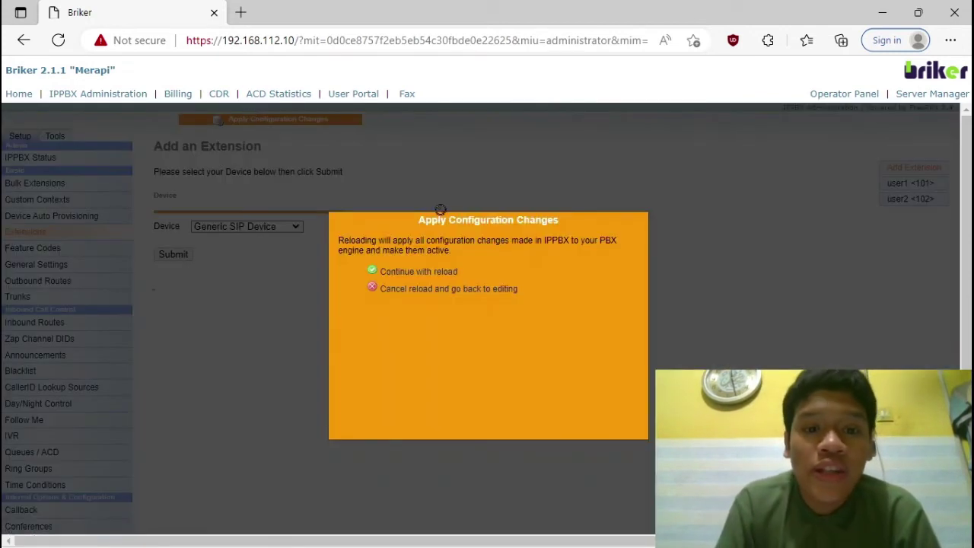
click(424, 272)
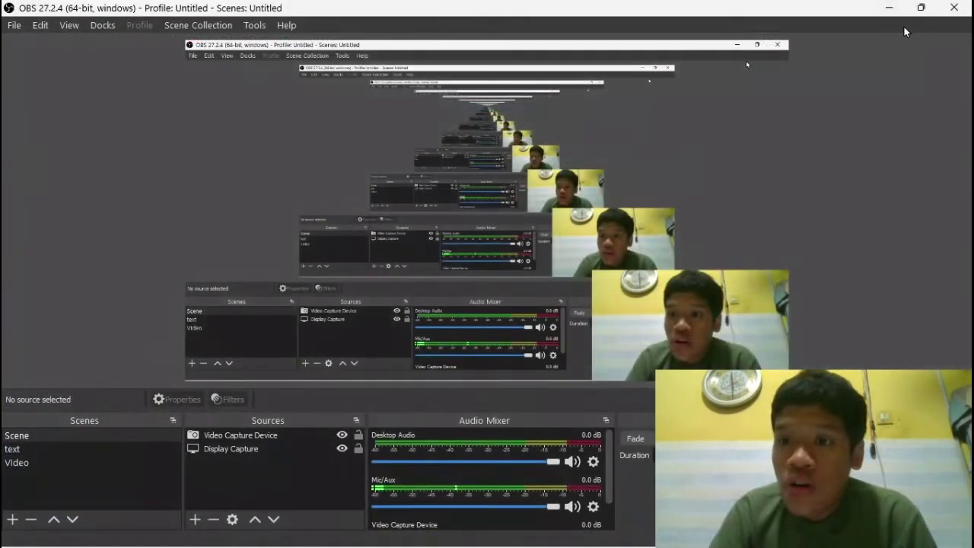
click(889, 7)
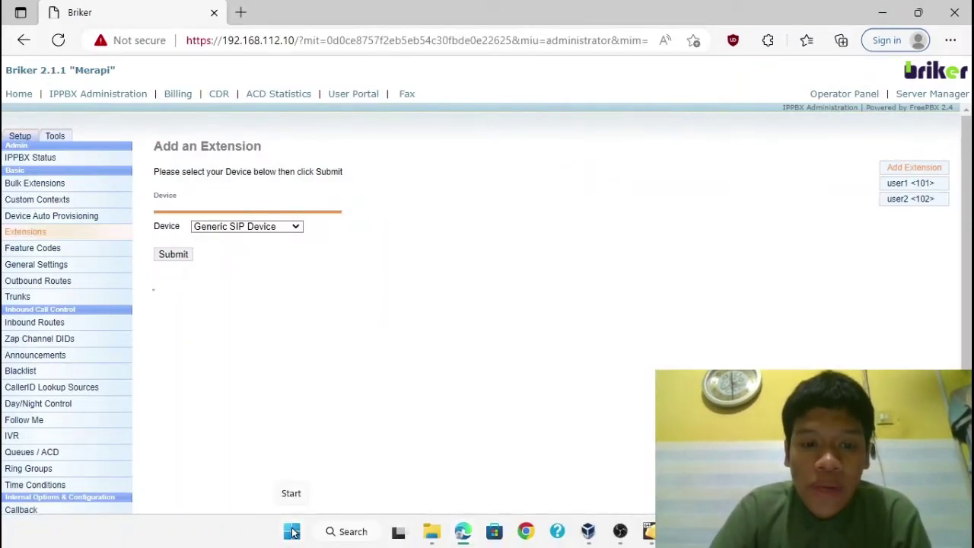
Step: Launch Zoiper5 from the Start search and continue as a free user
click(293, 533)
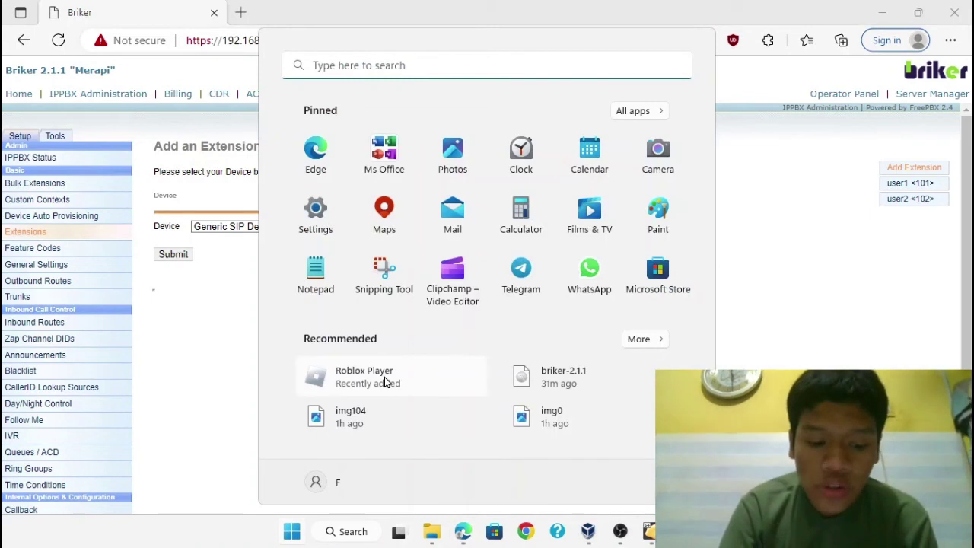
text(zoip)
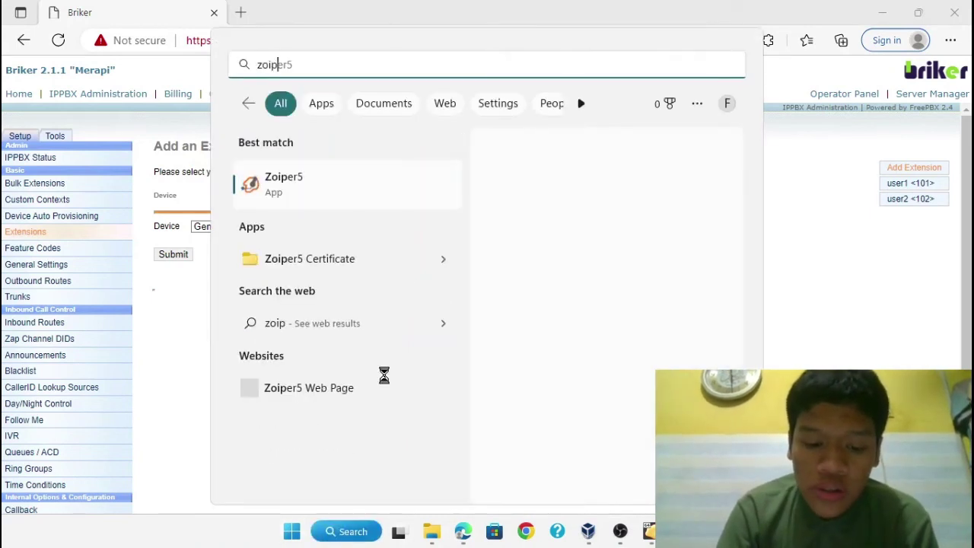
text(er5)
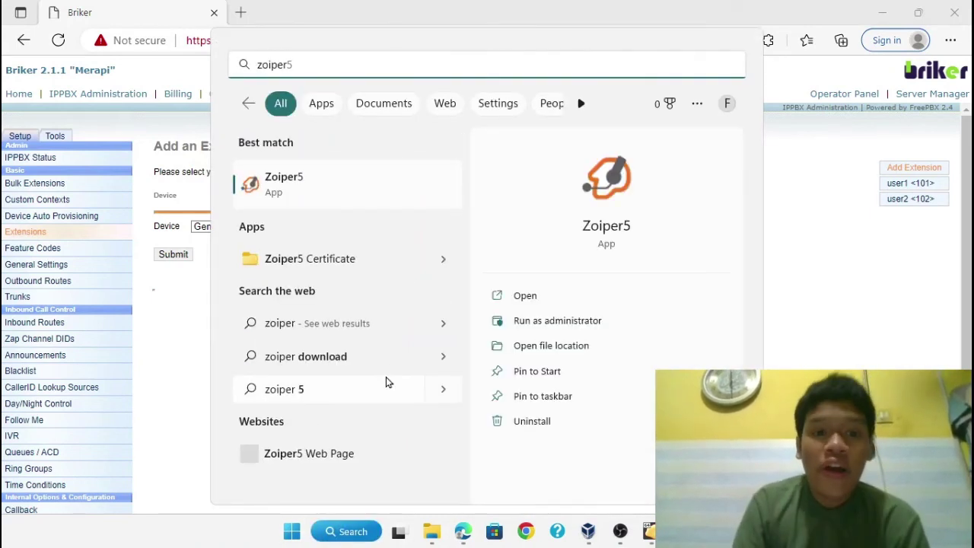
click(335, 202)
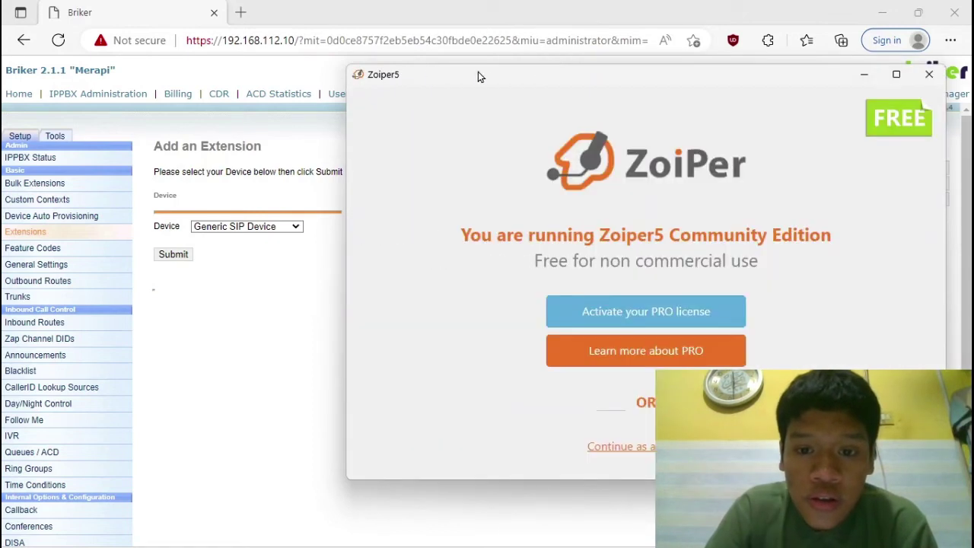
drag(478, 75, 333, 93)
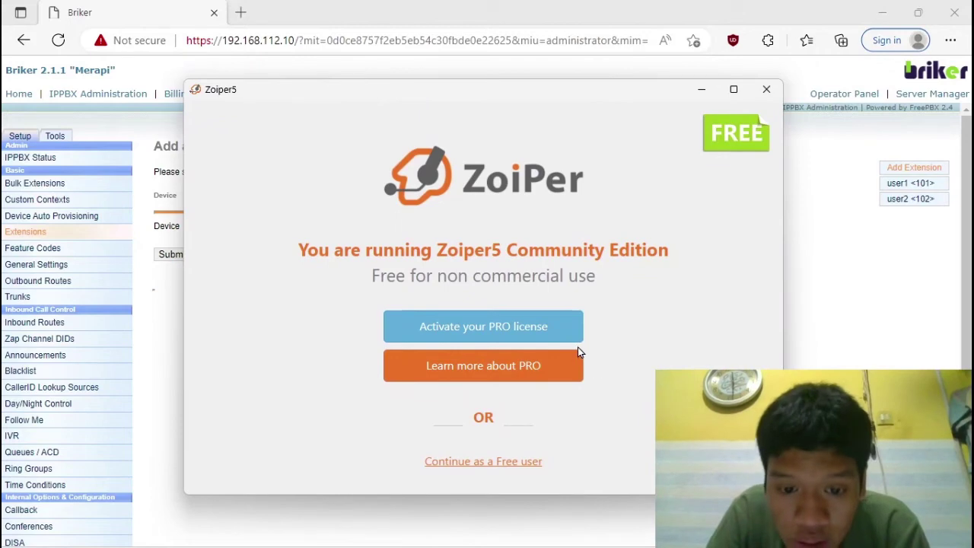
click(482, 462)
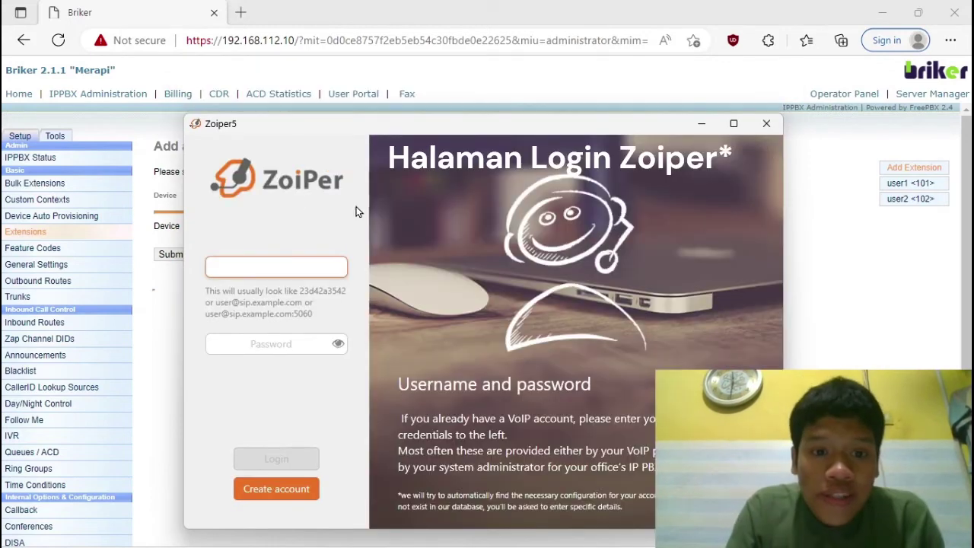
click(276, 265)
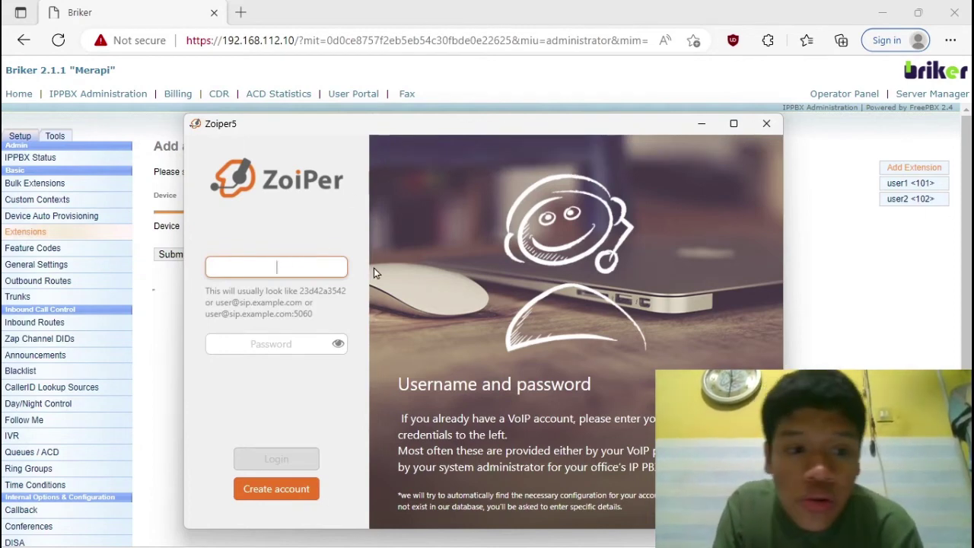
text(101)
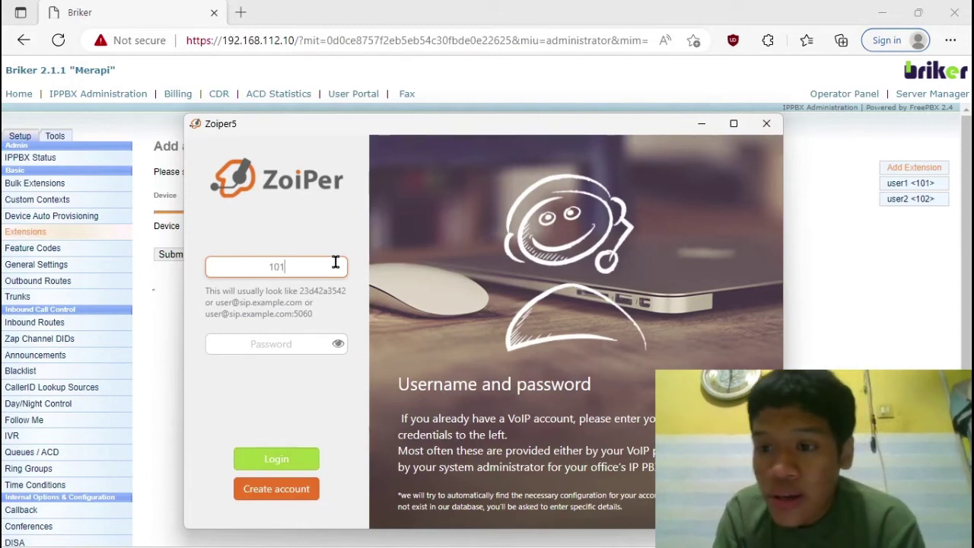
text(@)
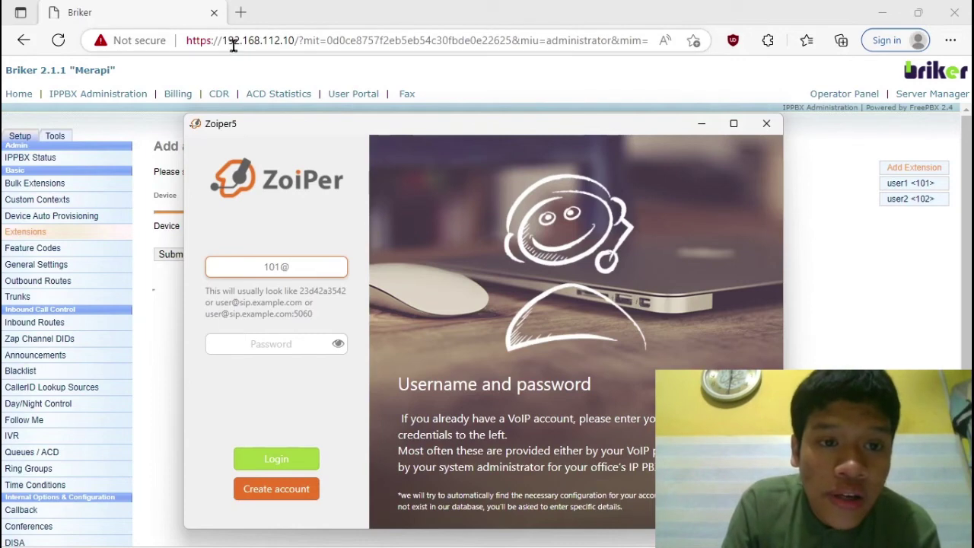
text(1)
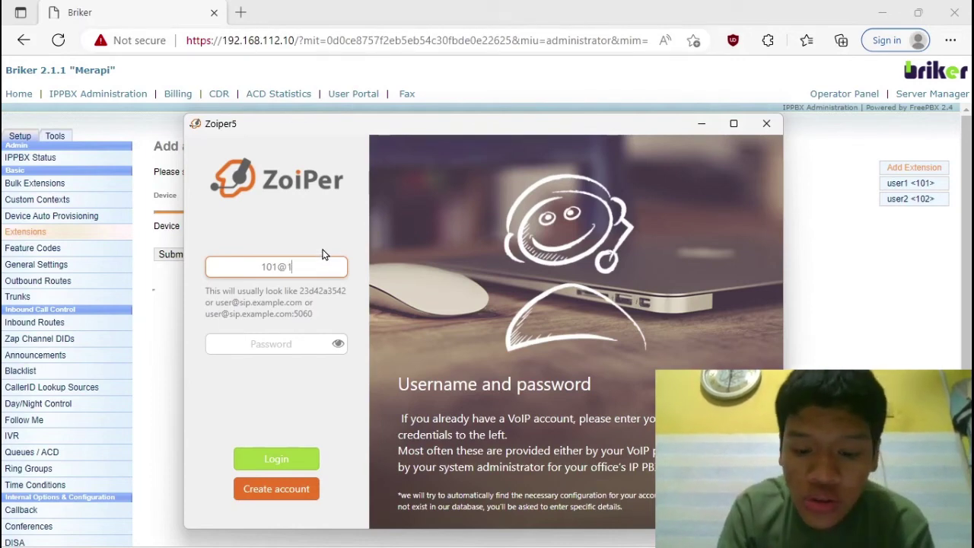
text(92.16)
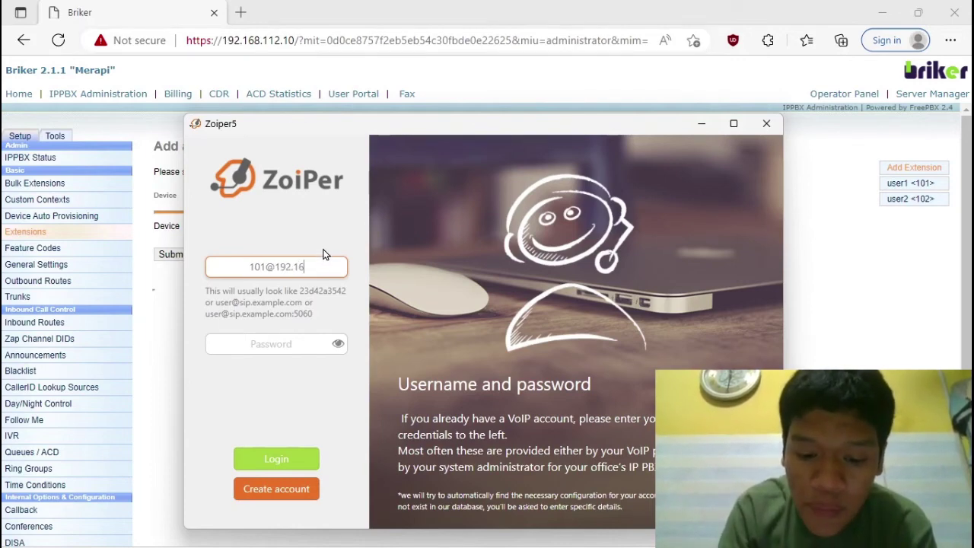
text(8.11)
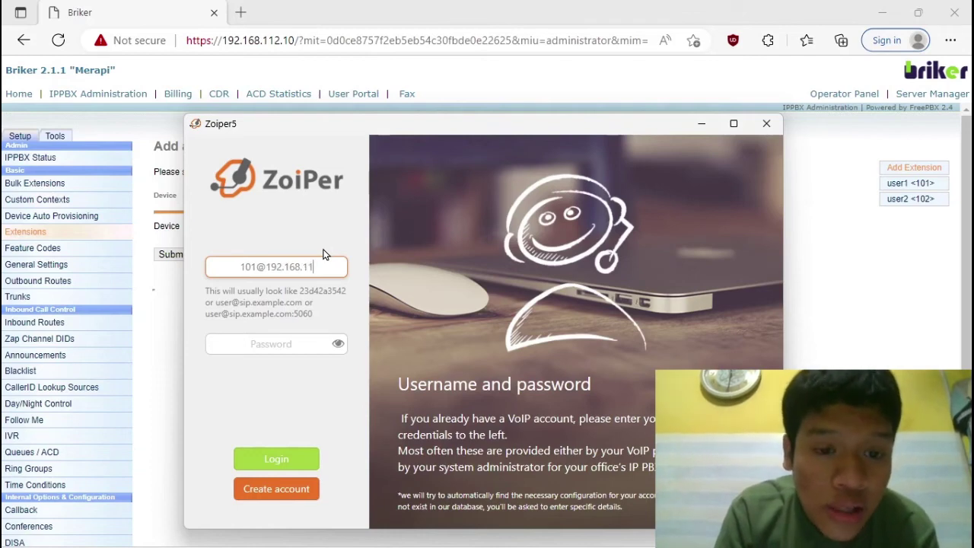
text(2.10)
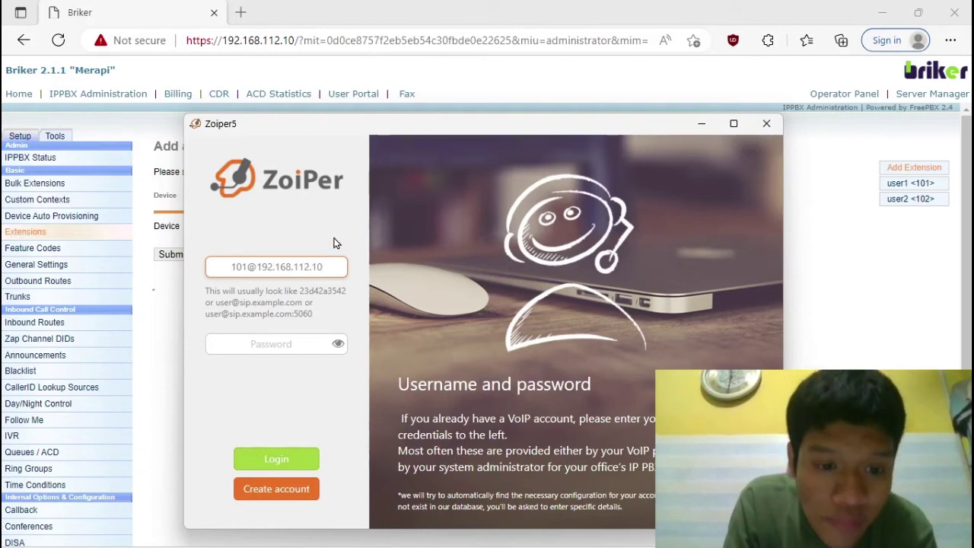
click(287, 342)
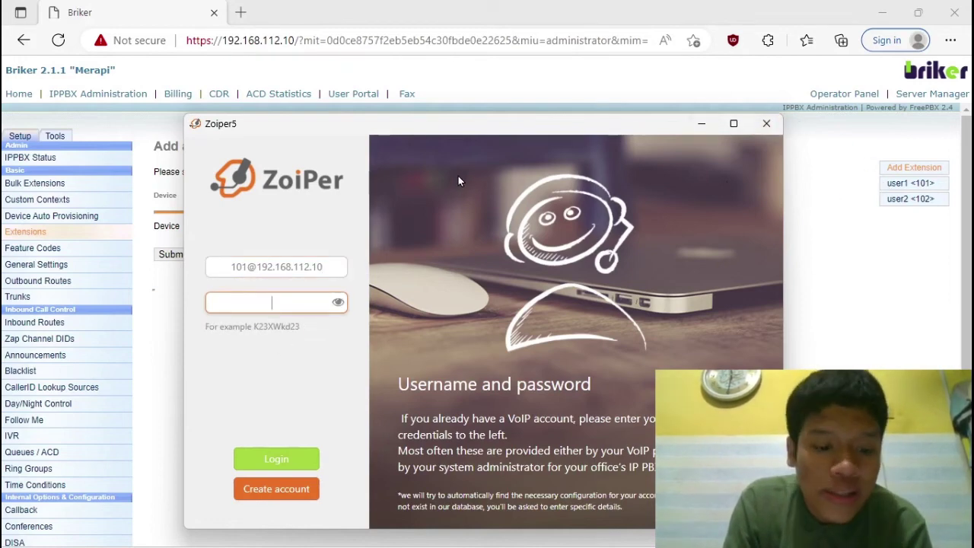
text(101)
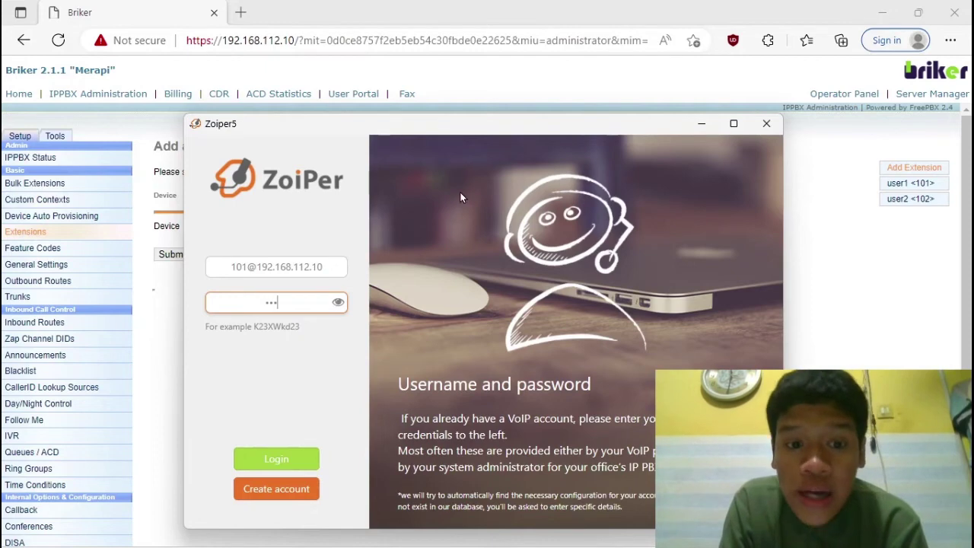
click(279, 459)
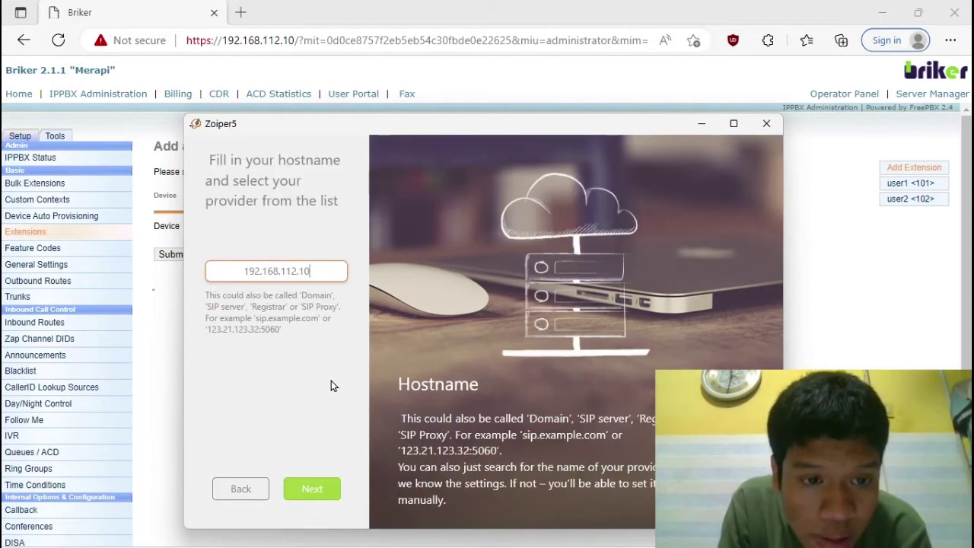
Step: Accept host 192.168.112.10, skip authentication and proxy, and confirm SIP UDP
click(313, 490)
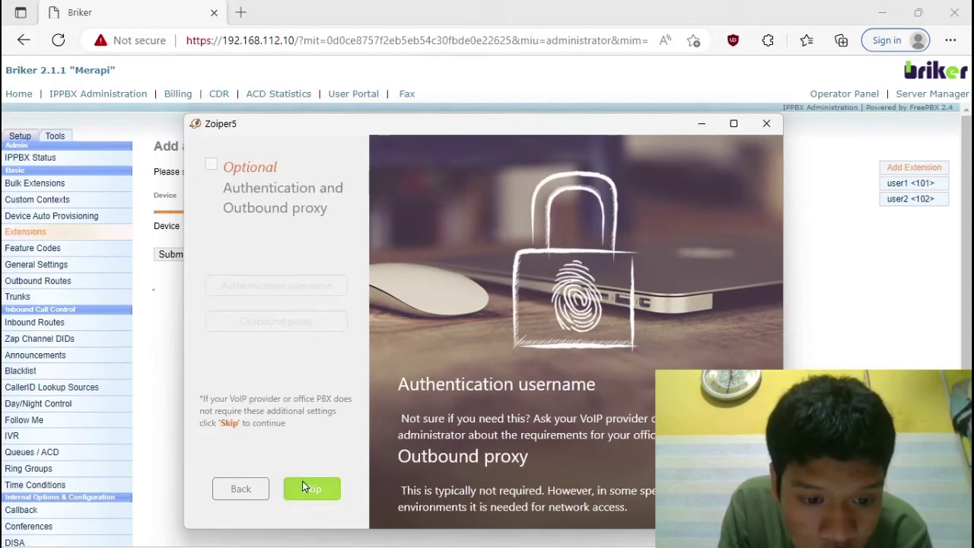
click(305, 489)
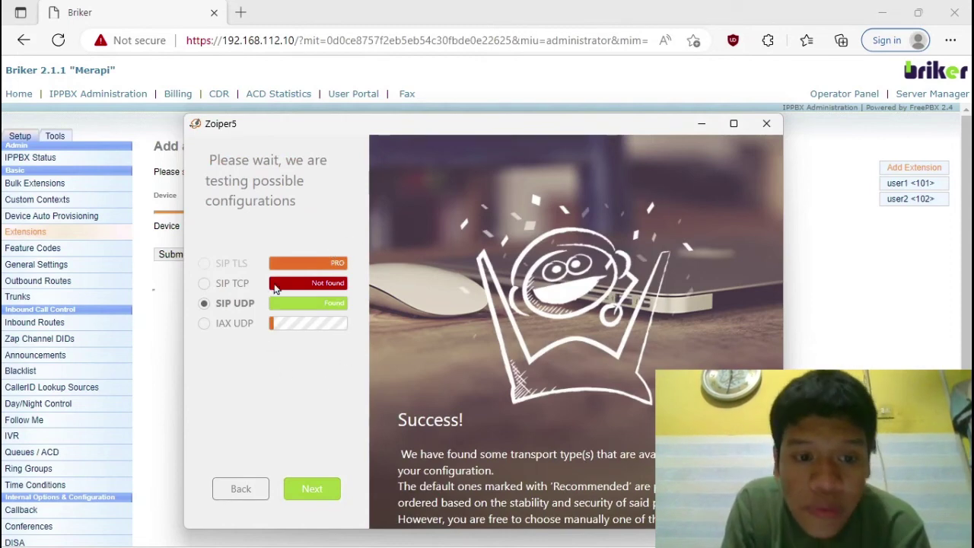
click(311, 491)
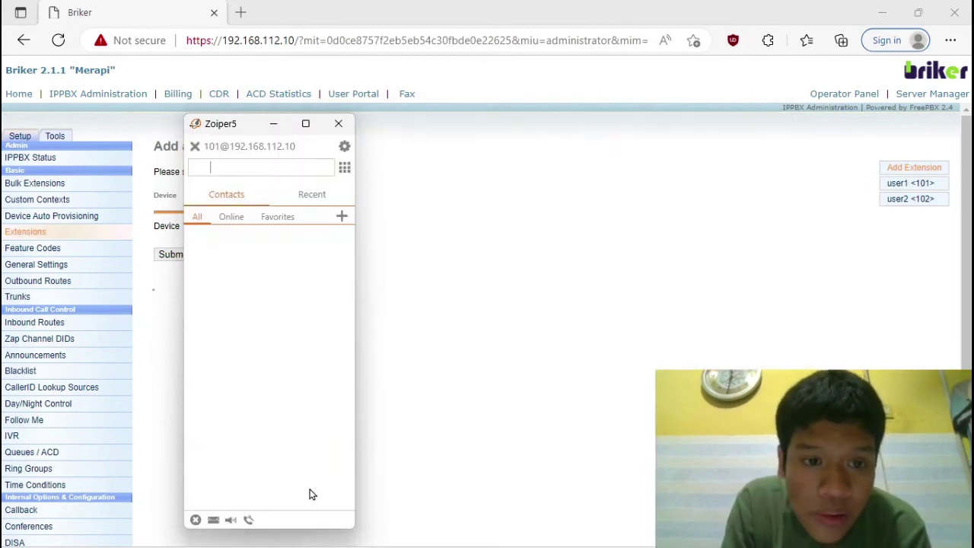
Step: Move the Zoiper5 window right and wait for account 101 to show as registered
drag(236, 134, 300, 119)
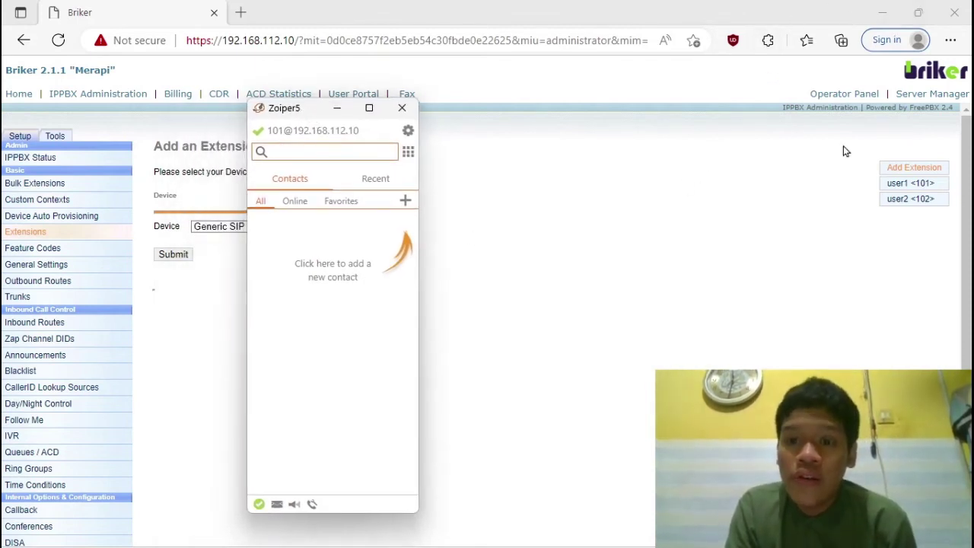
mouse_move(539, 509)
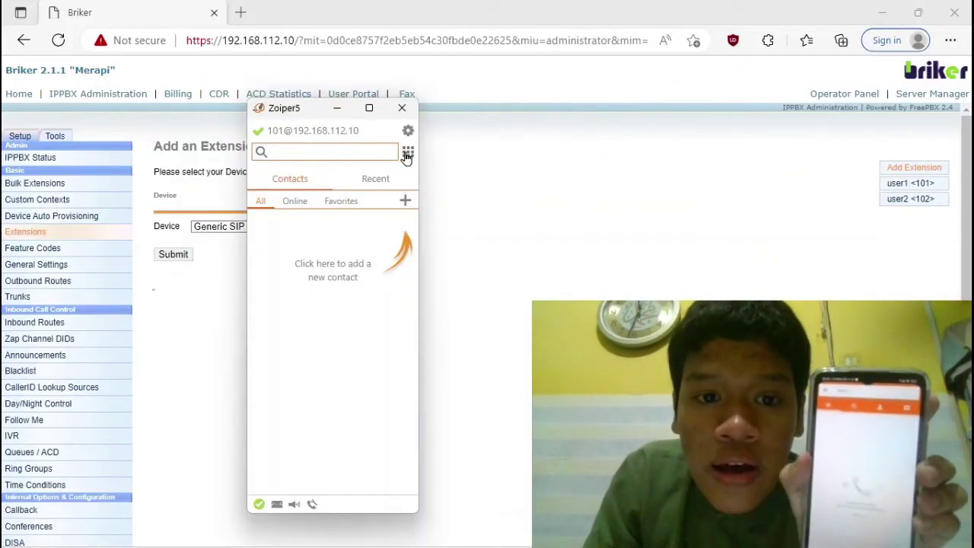
Step: Dial extension 102 from the Zoiper5 dialpad, then minimise the Briker browser window
click(408, 154)
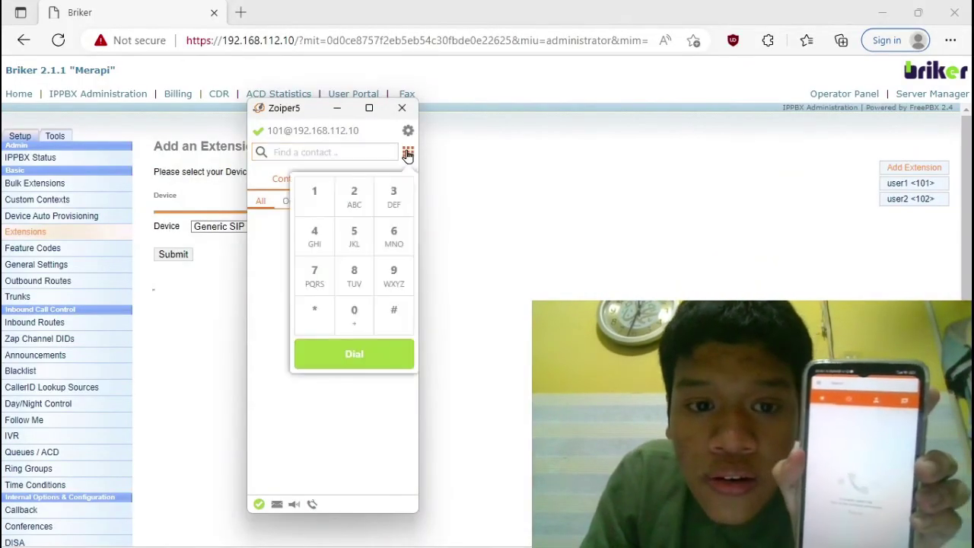
click(315, 191)
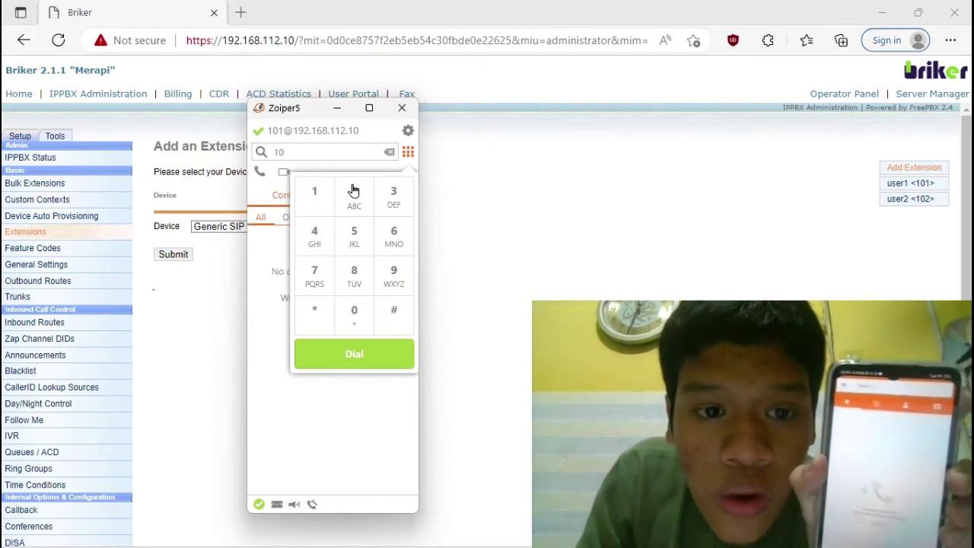
click(385, 356)
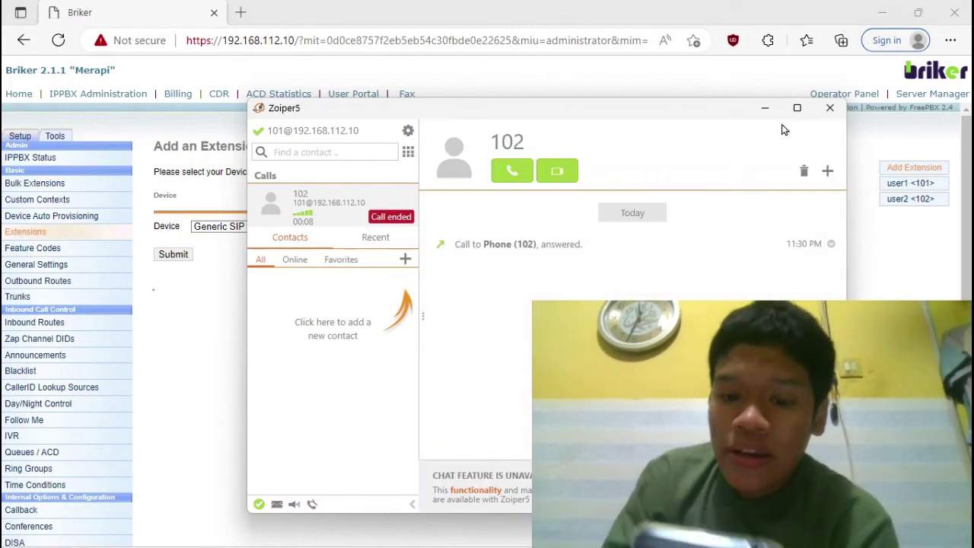
click(883, 10)
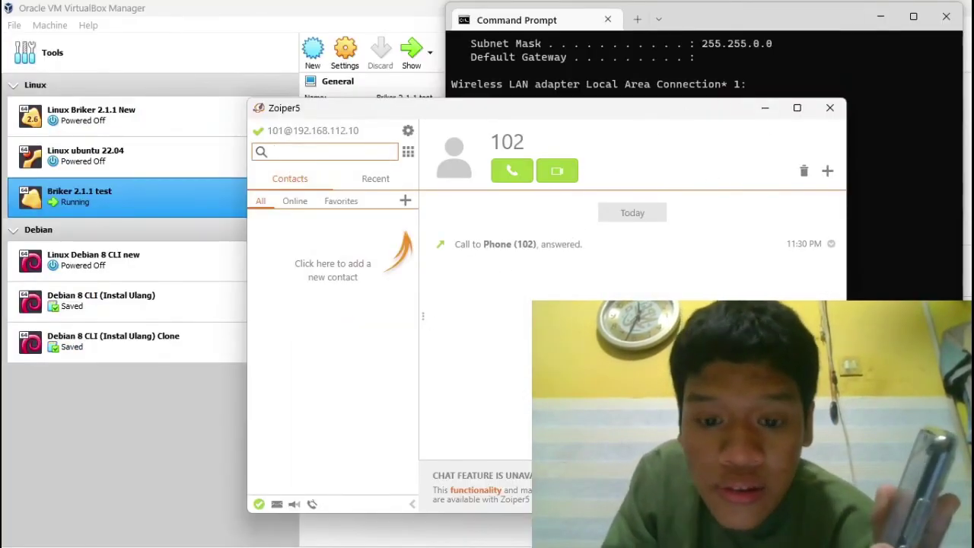
Step: Answer the incoming call from user2 at 102, then minimise Zoiper once it ends
mouse_move(613, 546)
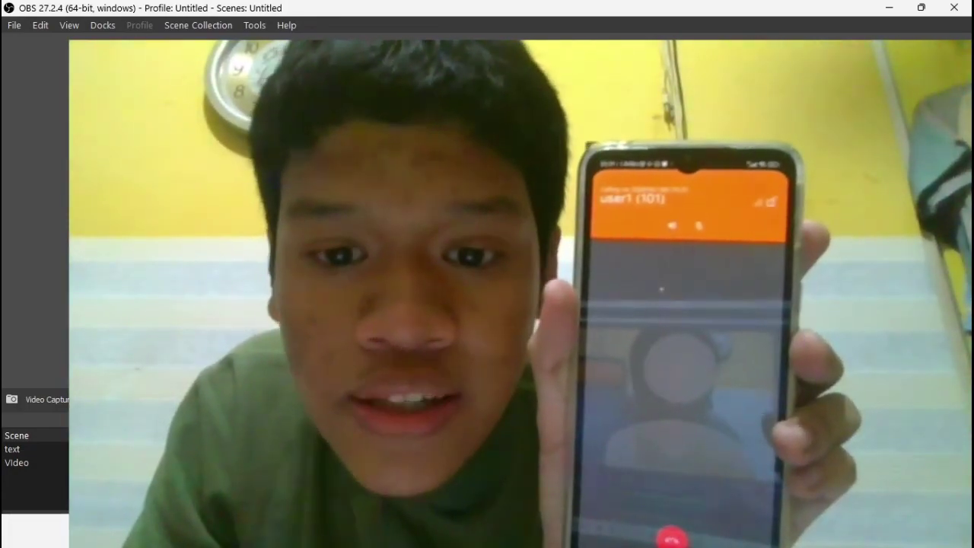
drag(242, 74, 162, 86)
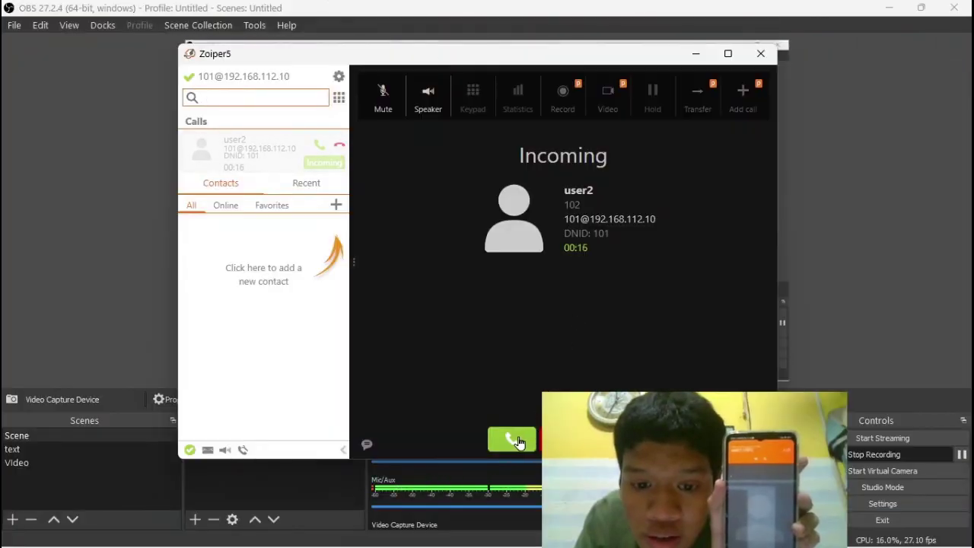
click(518, 443)
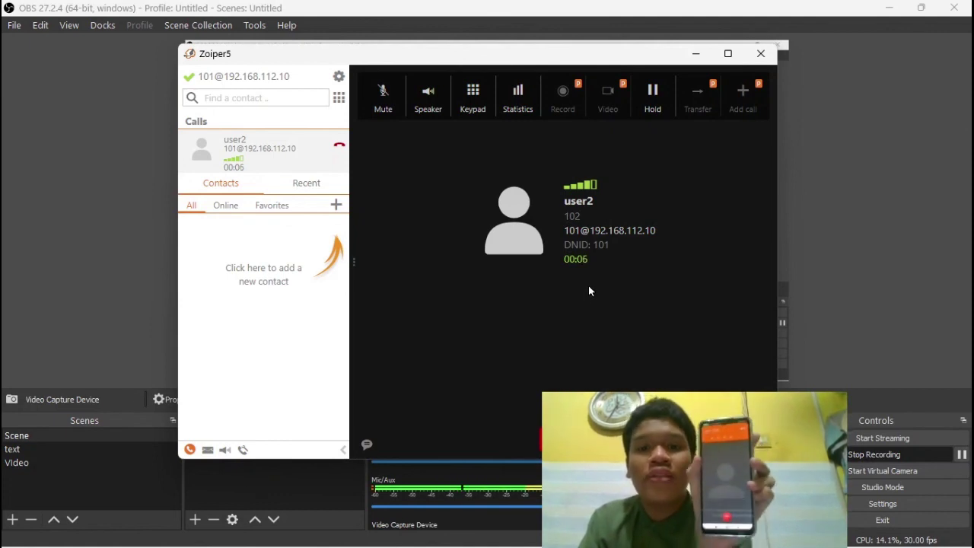
click(697, 57)
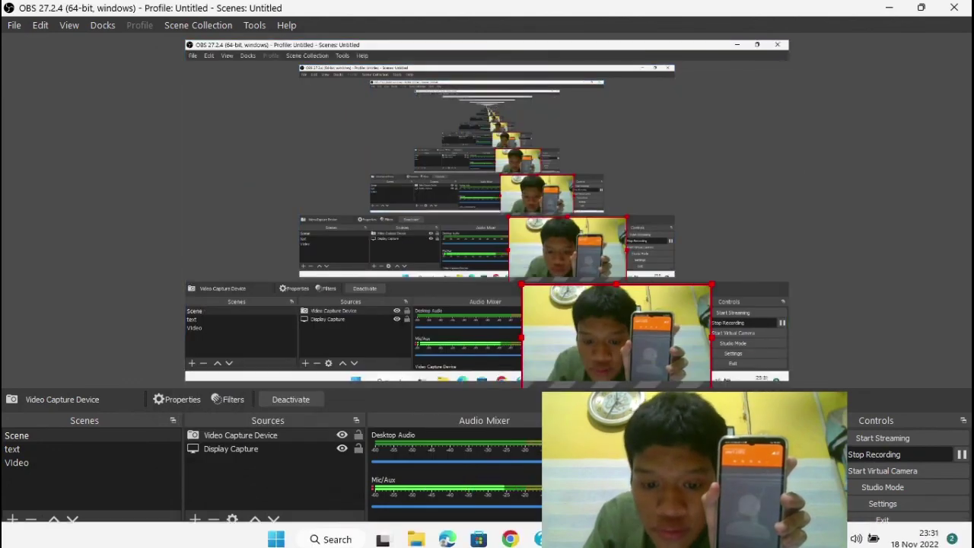
Step: Bring back the Briker Add an Extension page, then switch to the Briker 2.1.1 test VM console
click(448, 533)
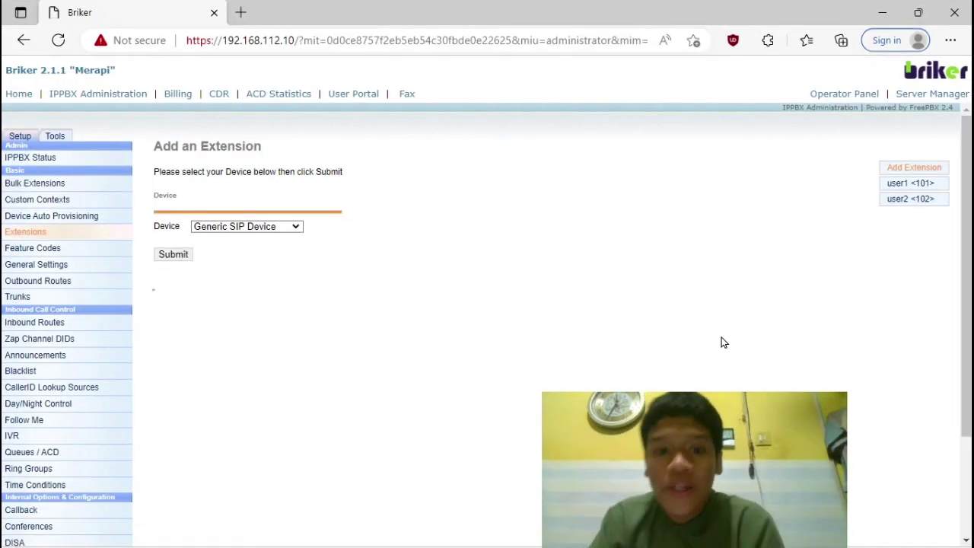
mouse_move(450, 534)
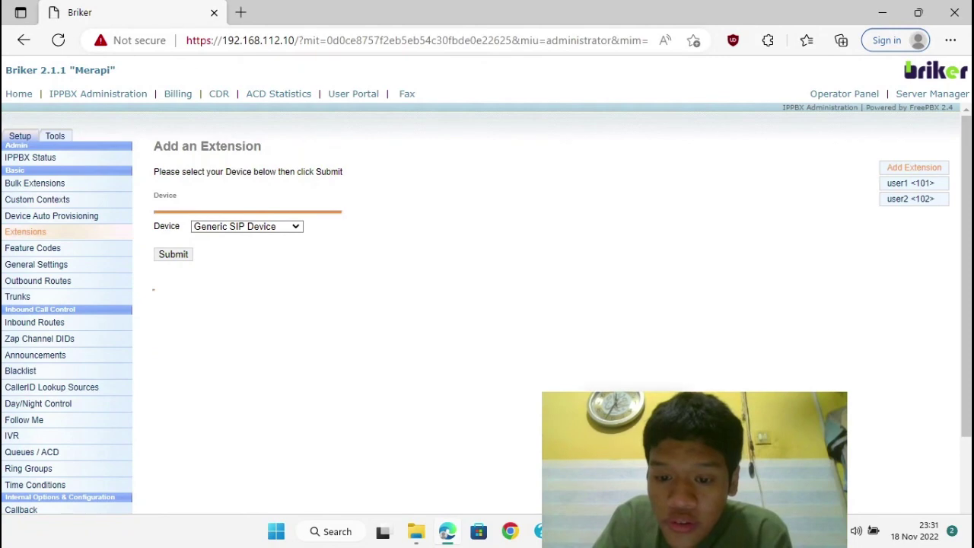
click(636, 532)
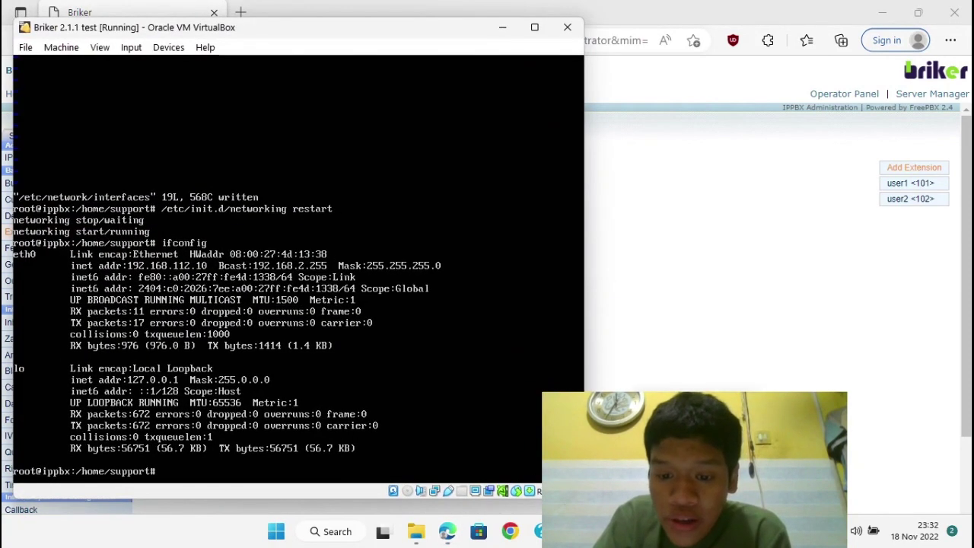